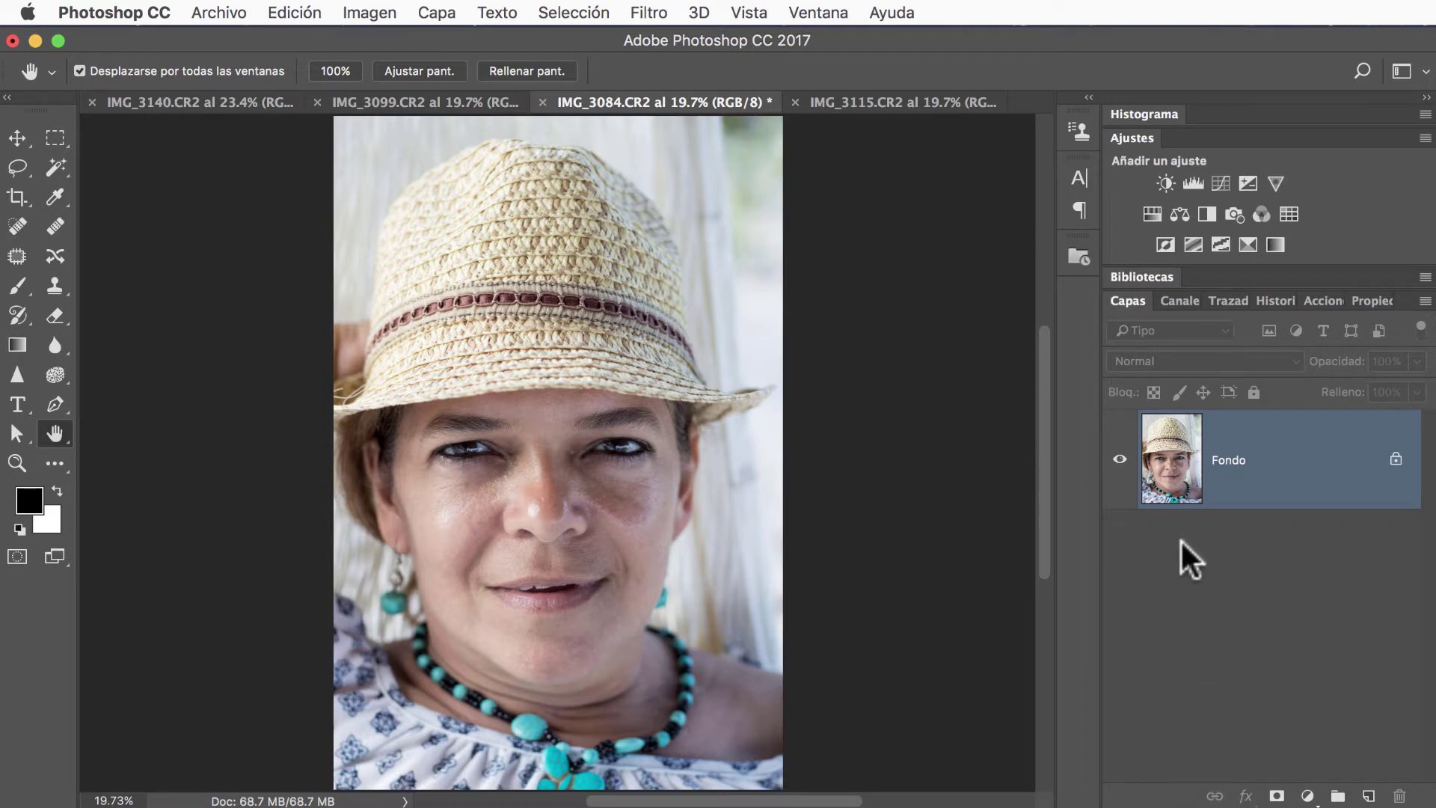
# - Duplicate the Fondo layer and rename the copy Licuar
pyautogui.moveTo(1185, 490); pyautogui.dragTo(1374, 794)
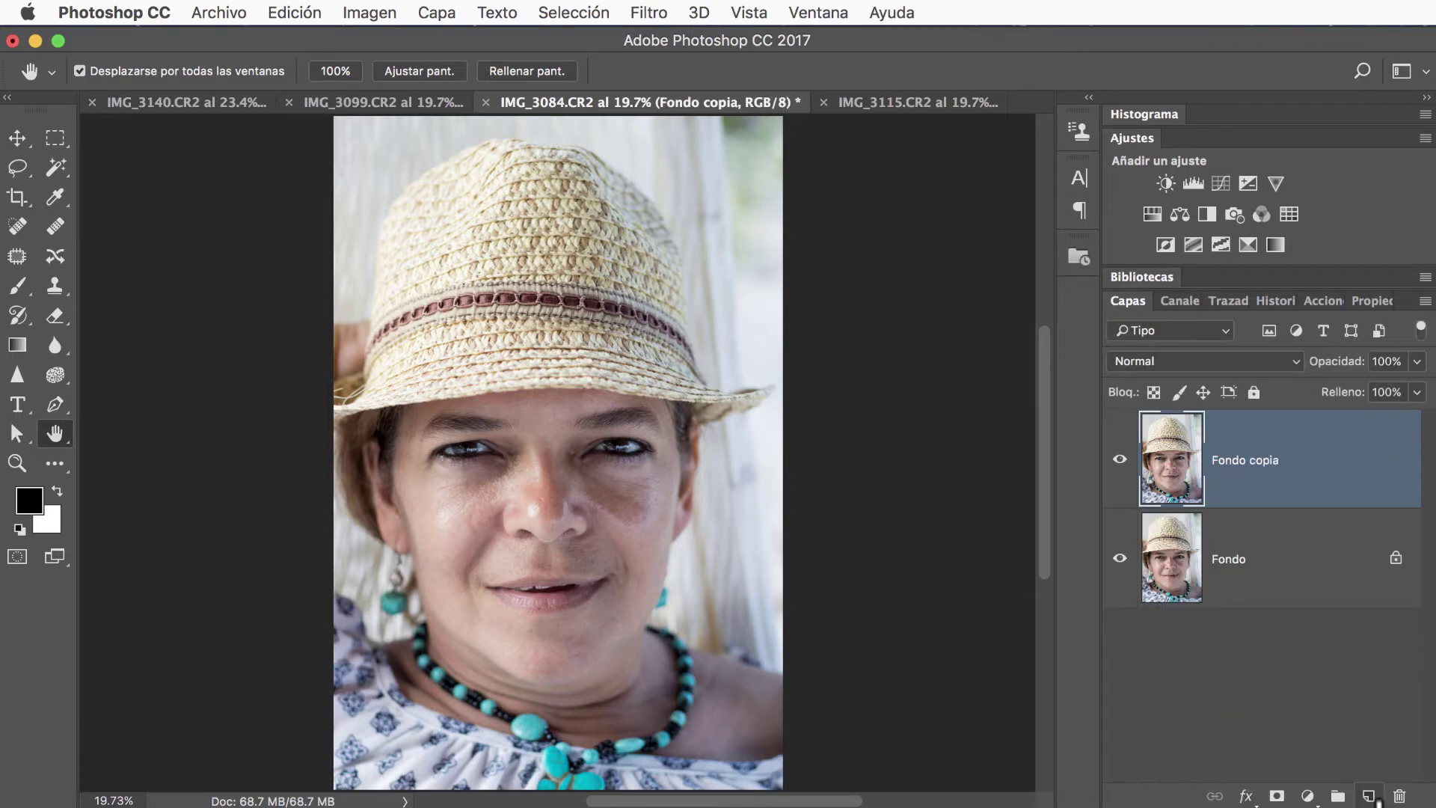
pyautogui.doubleClick(1234, 457)
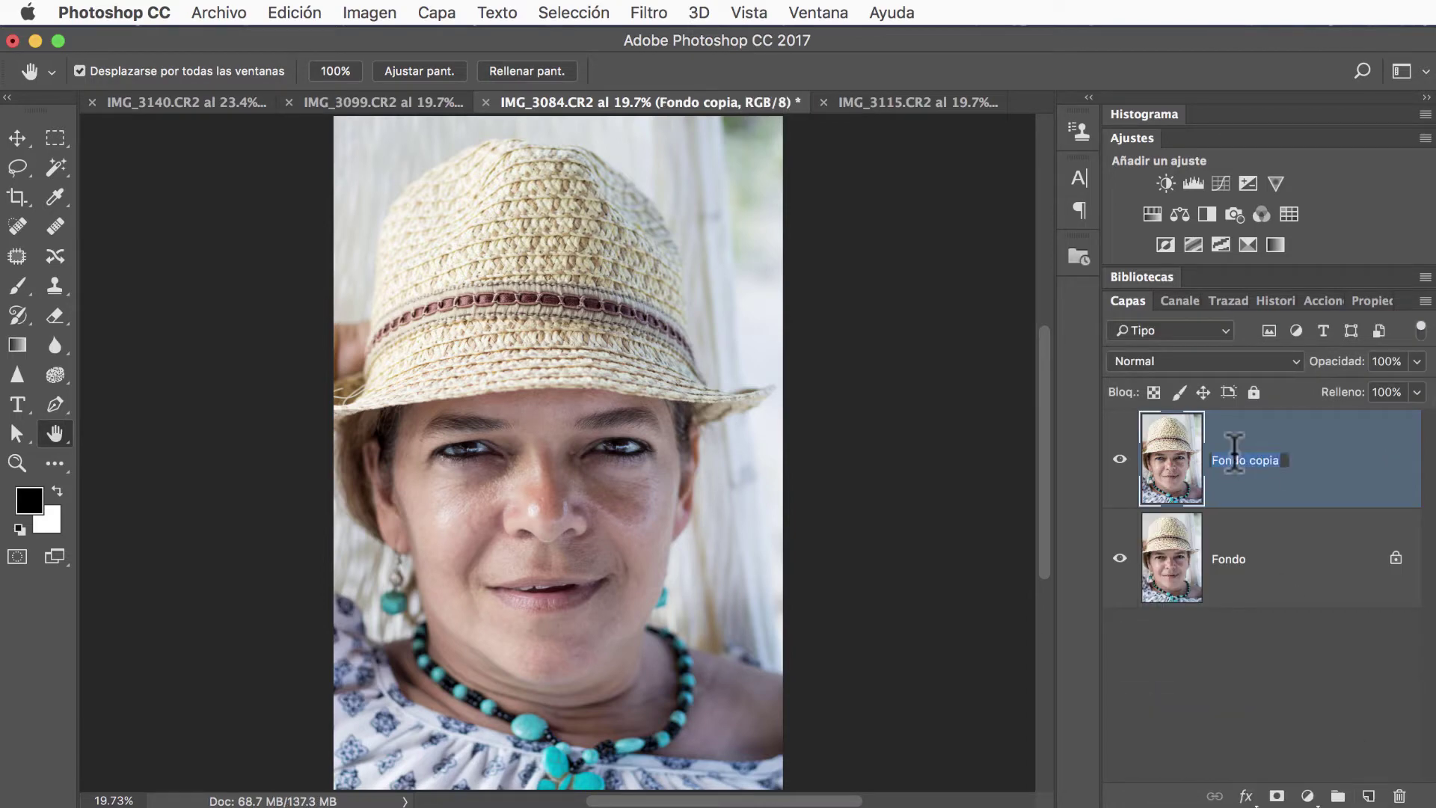
pyautogui.write('Licuar')
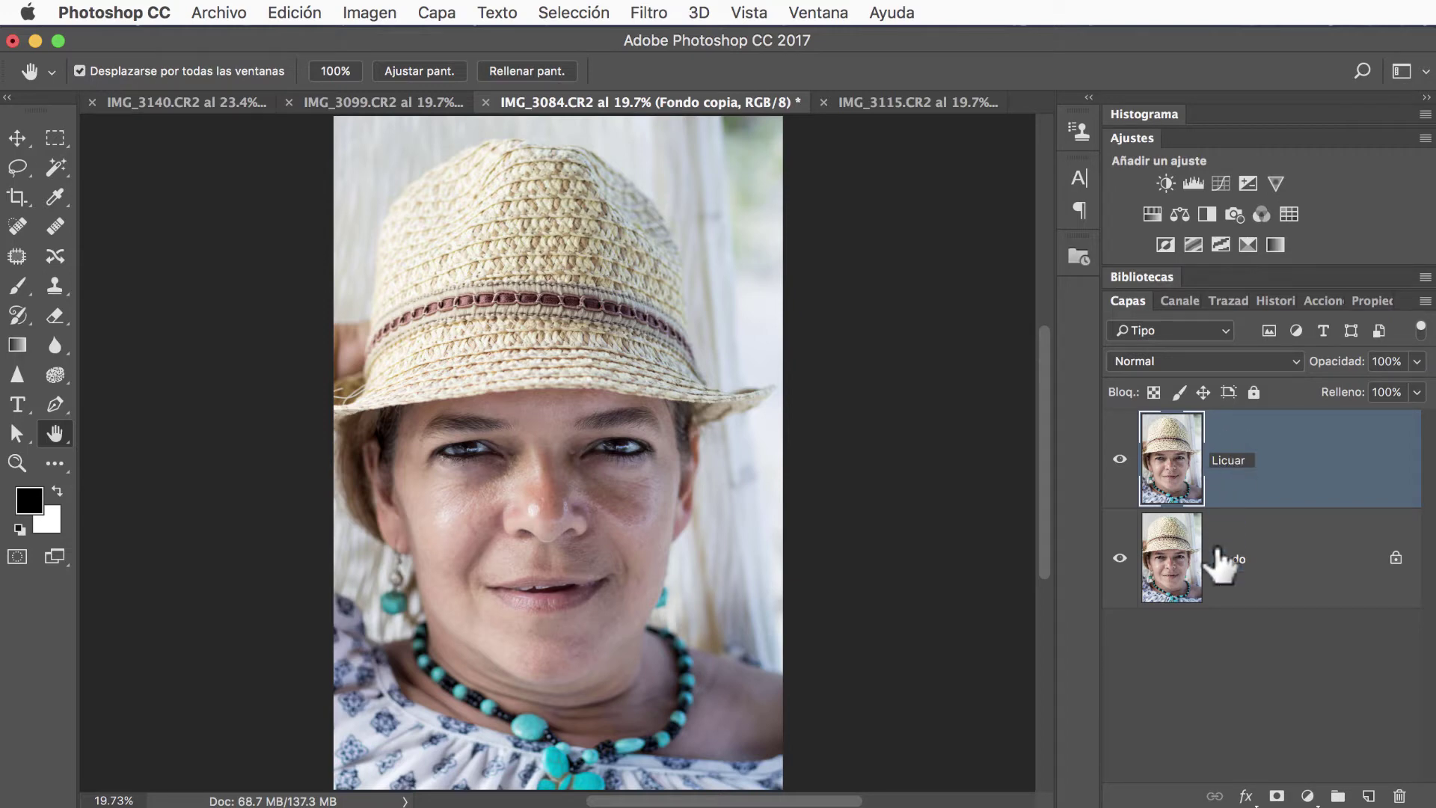
pyautogui.press('Return')
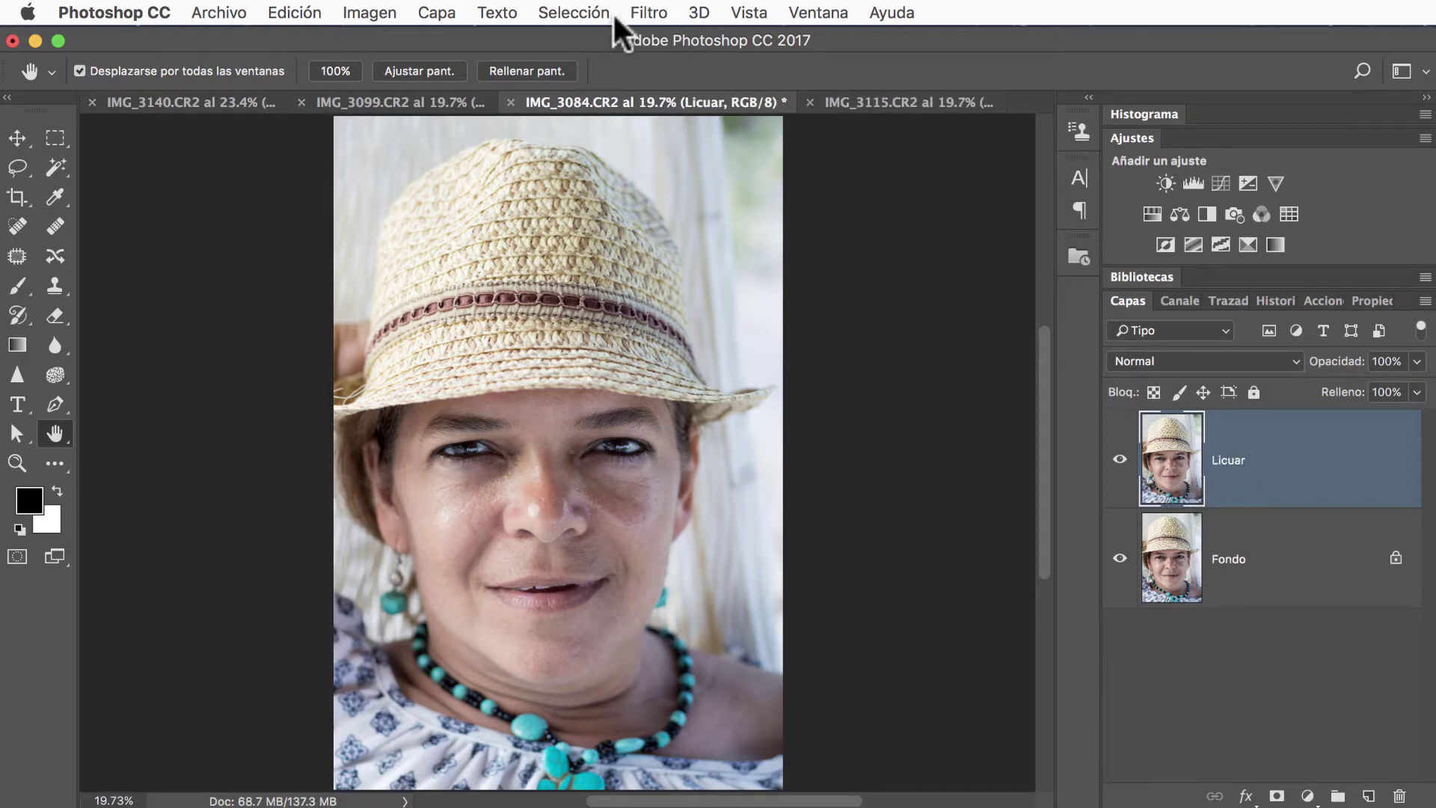
pyautogui.click(644, 13)
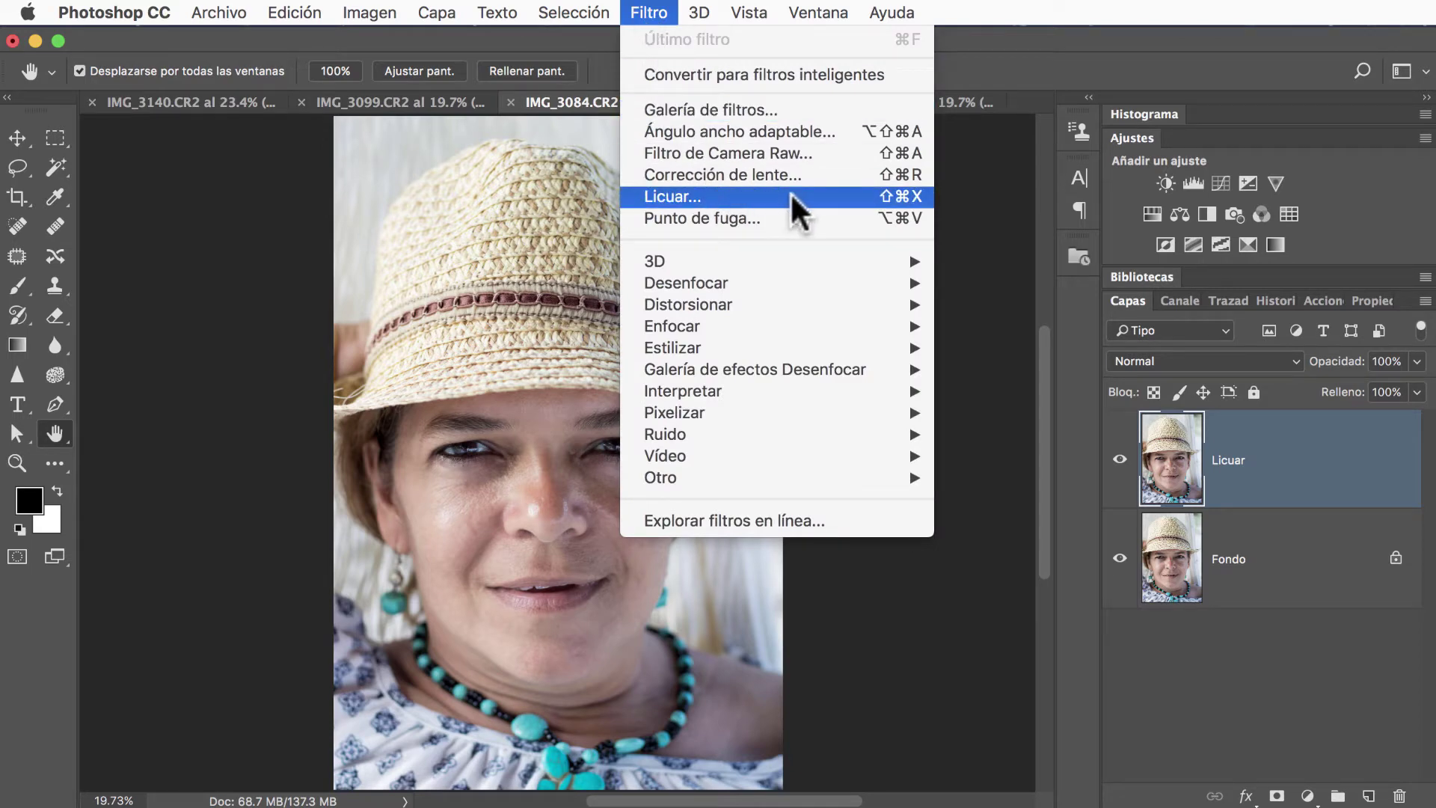
# - Open Licuar on the Licuar layer and review the Ojos, Nariz and Boca sliders, all at 0
pyautogui.click(869, 193)
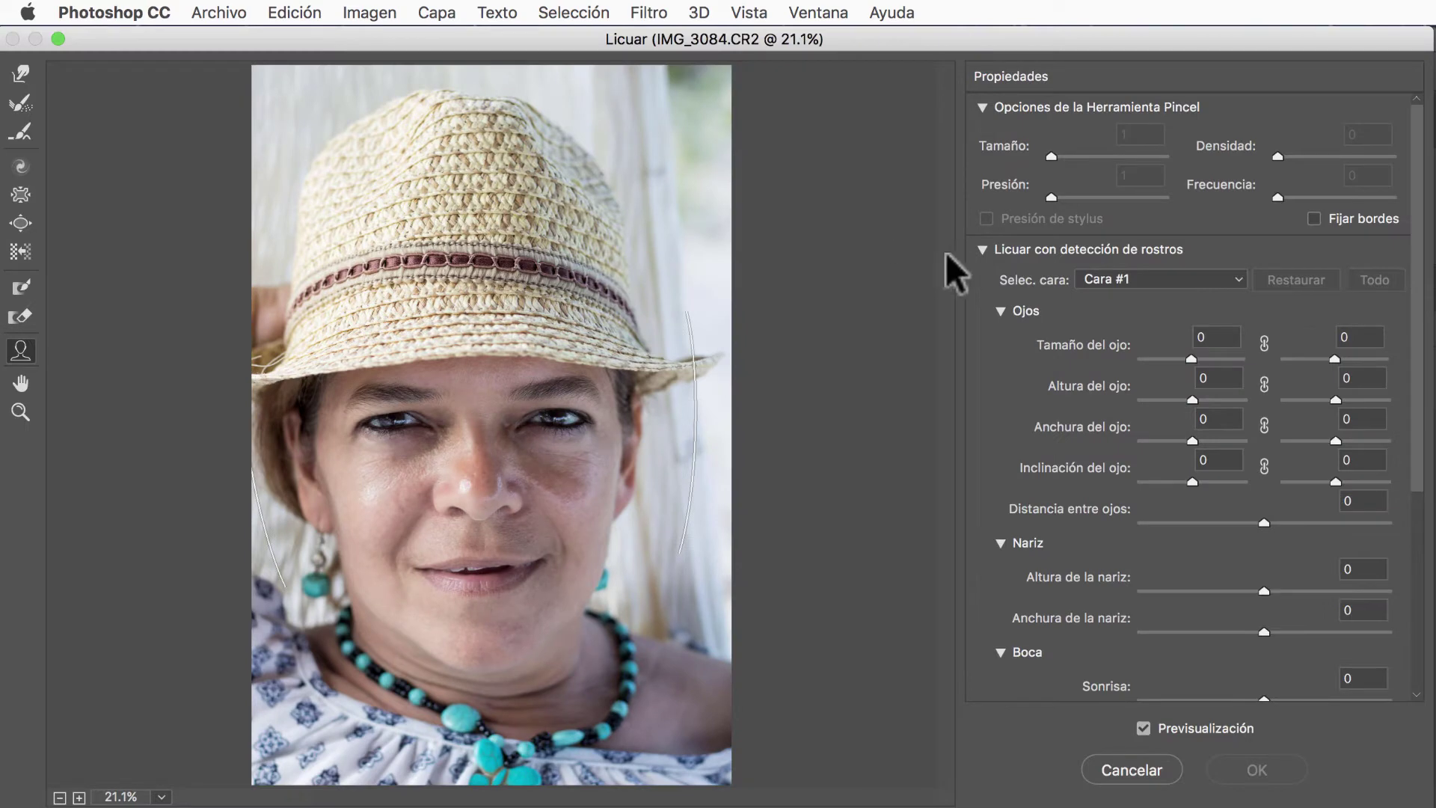
pyautogui.click(983, 250)
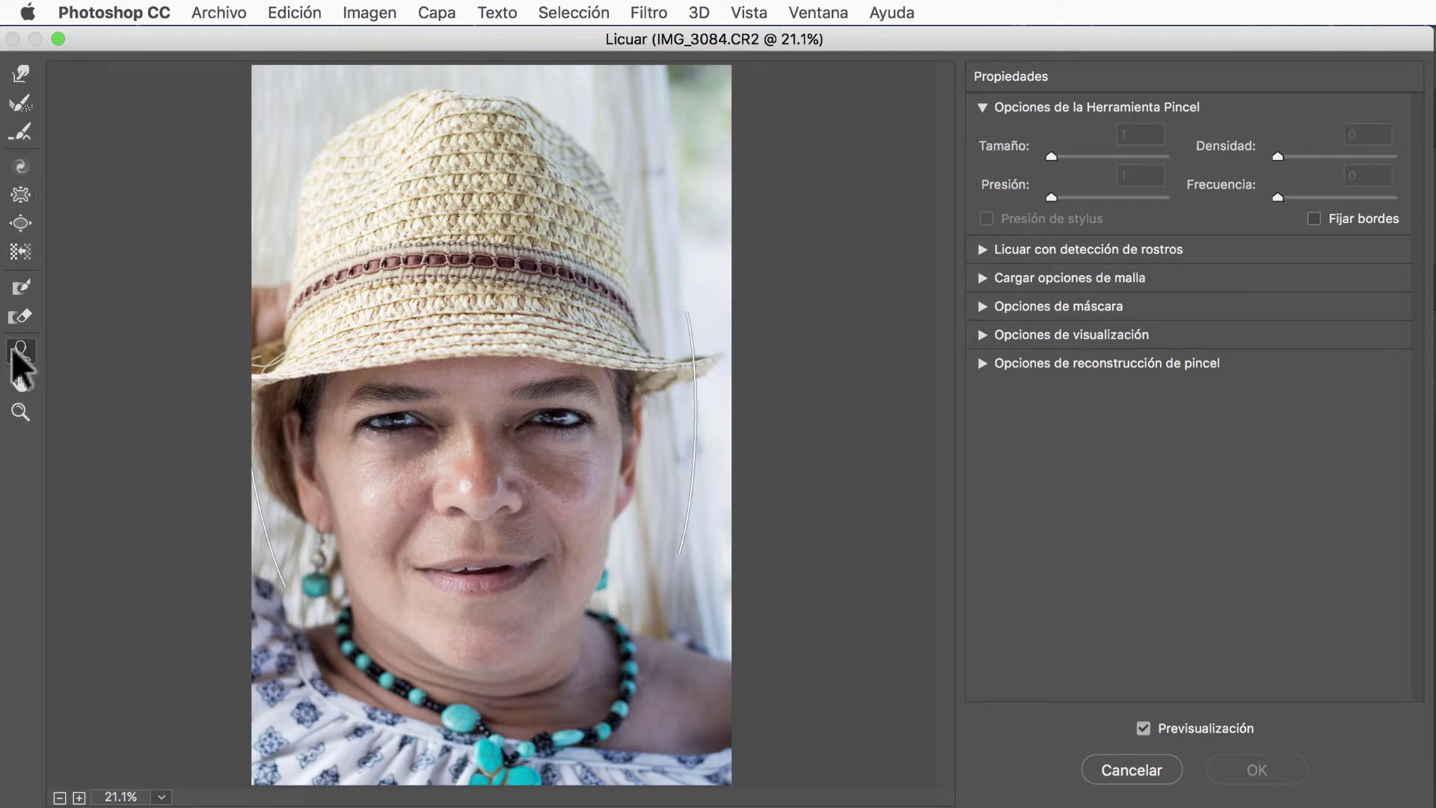
pyautogui.click(30, 395)
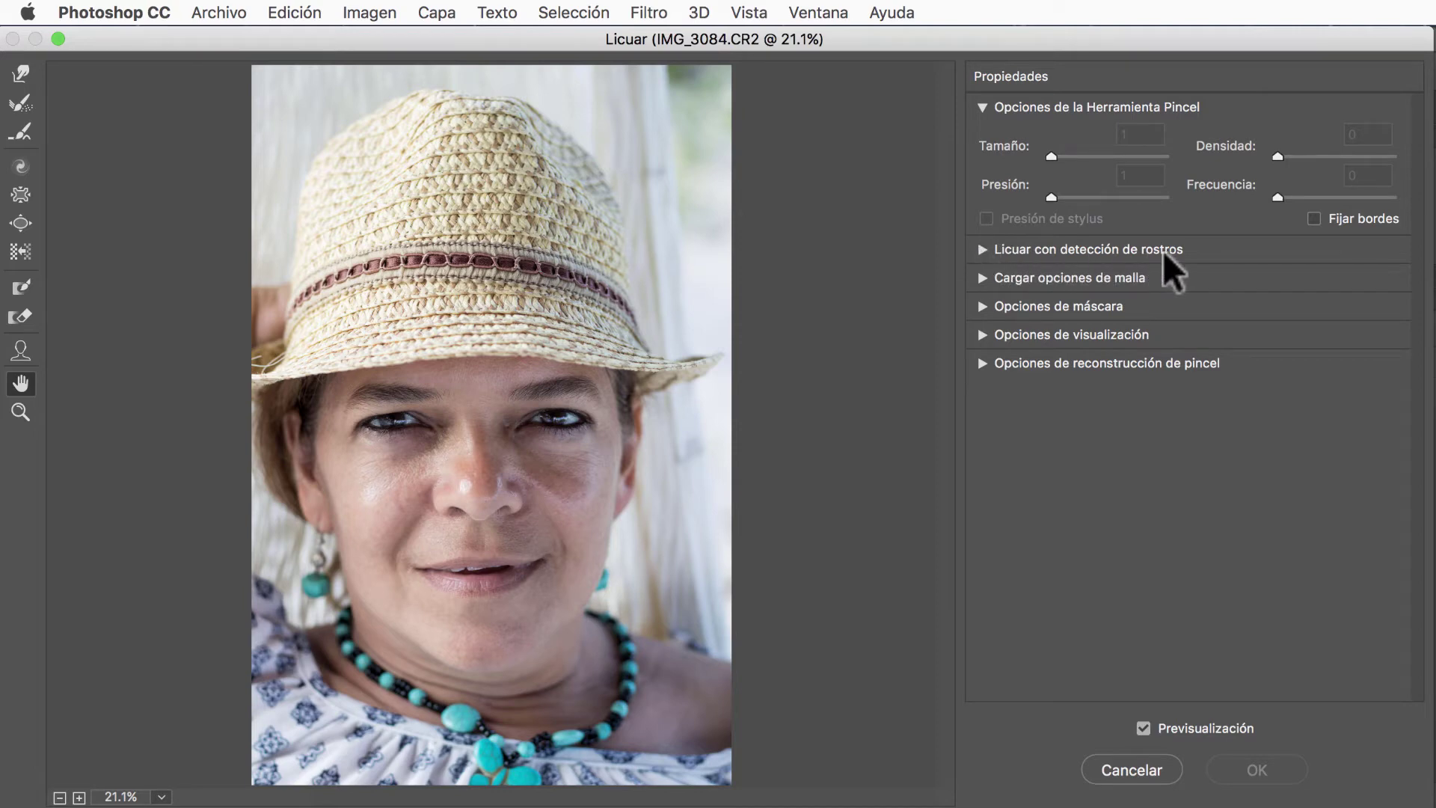
pyautogui.click(980, 250)
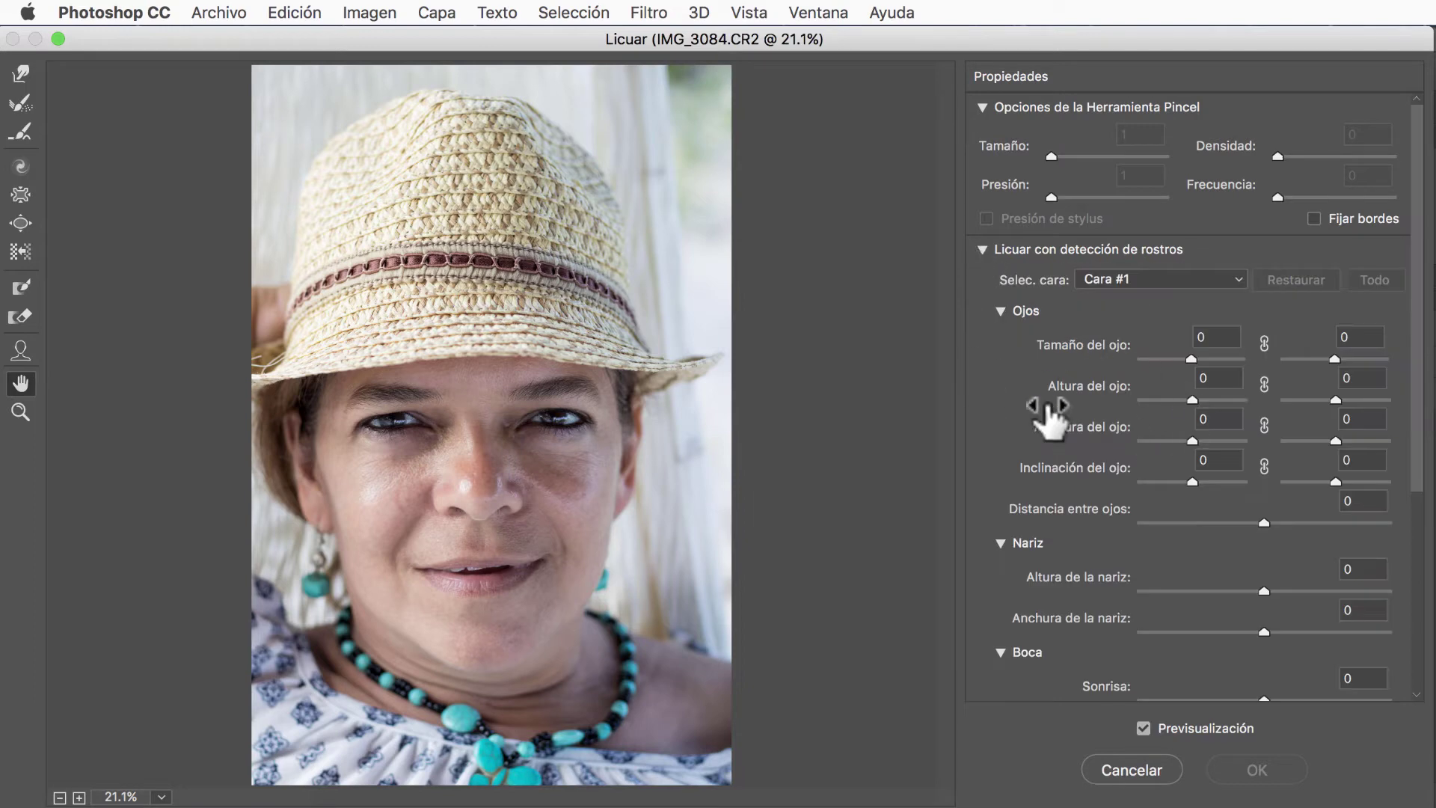
pyautogui.scroll(-5, 1097, 366)
pyautogui.scroll(4, 1096, 377)
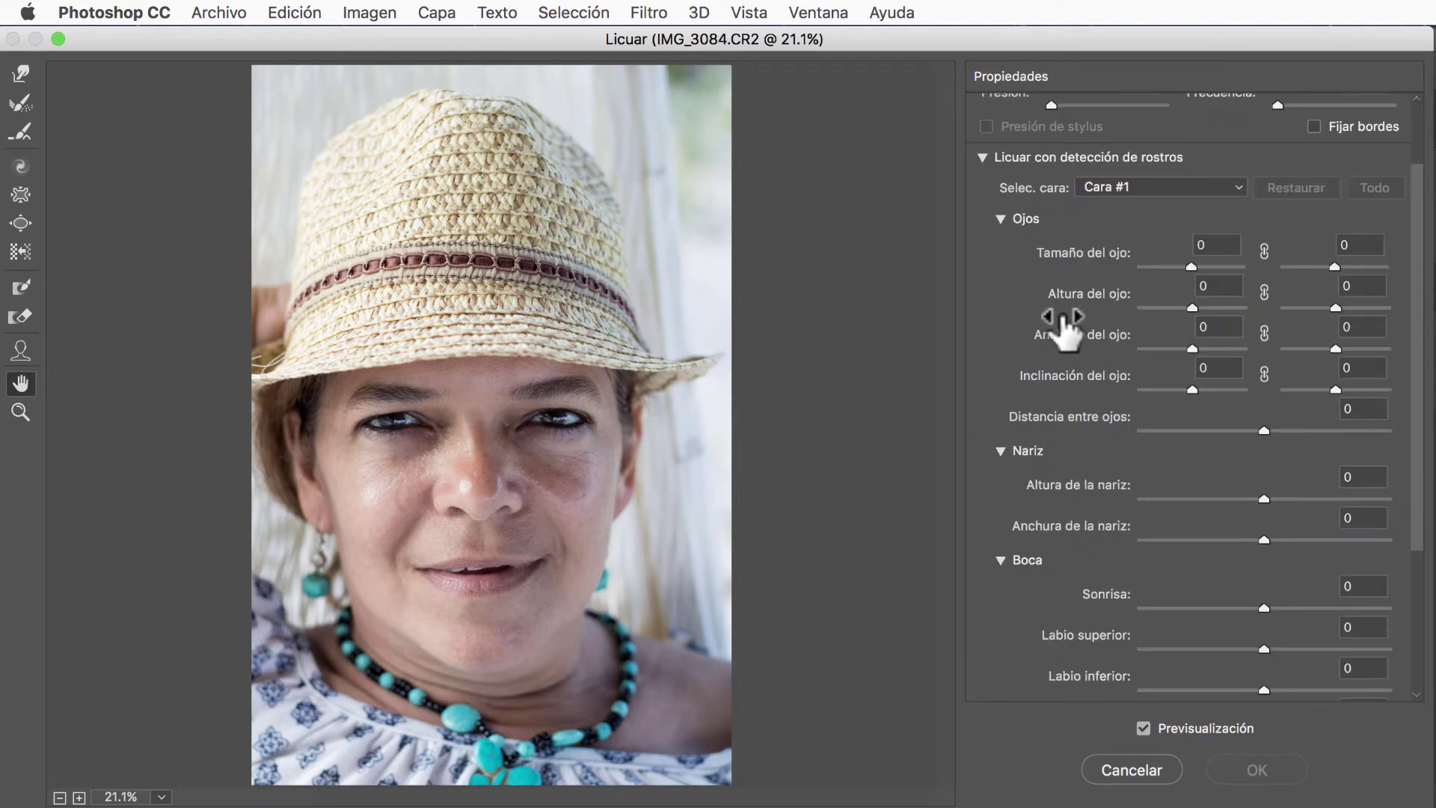
pyautogui.scroll(-5, 1077, 593)
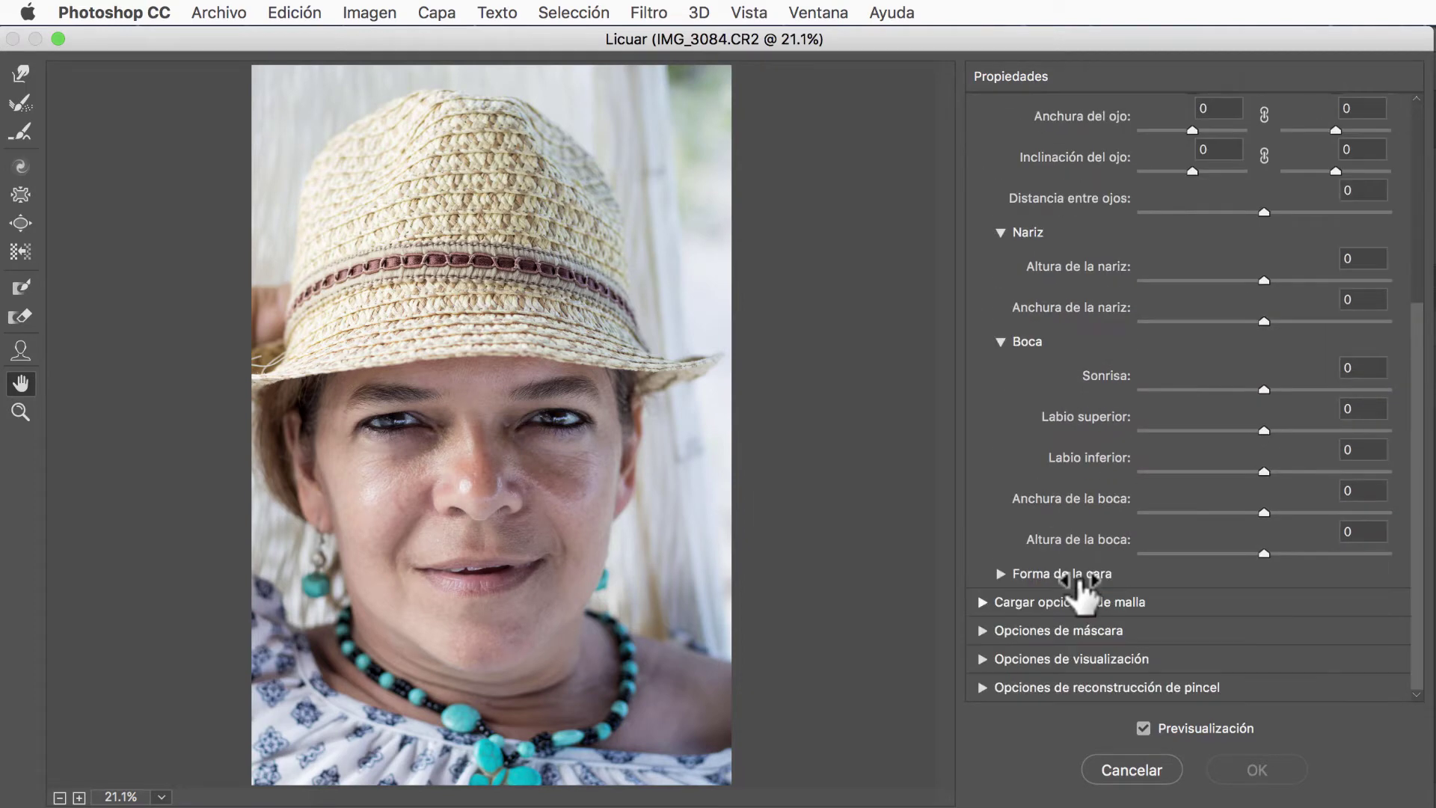
pyautogui.scroll(7, 1083, 593)
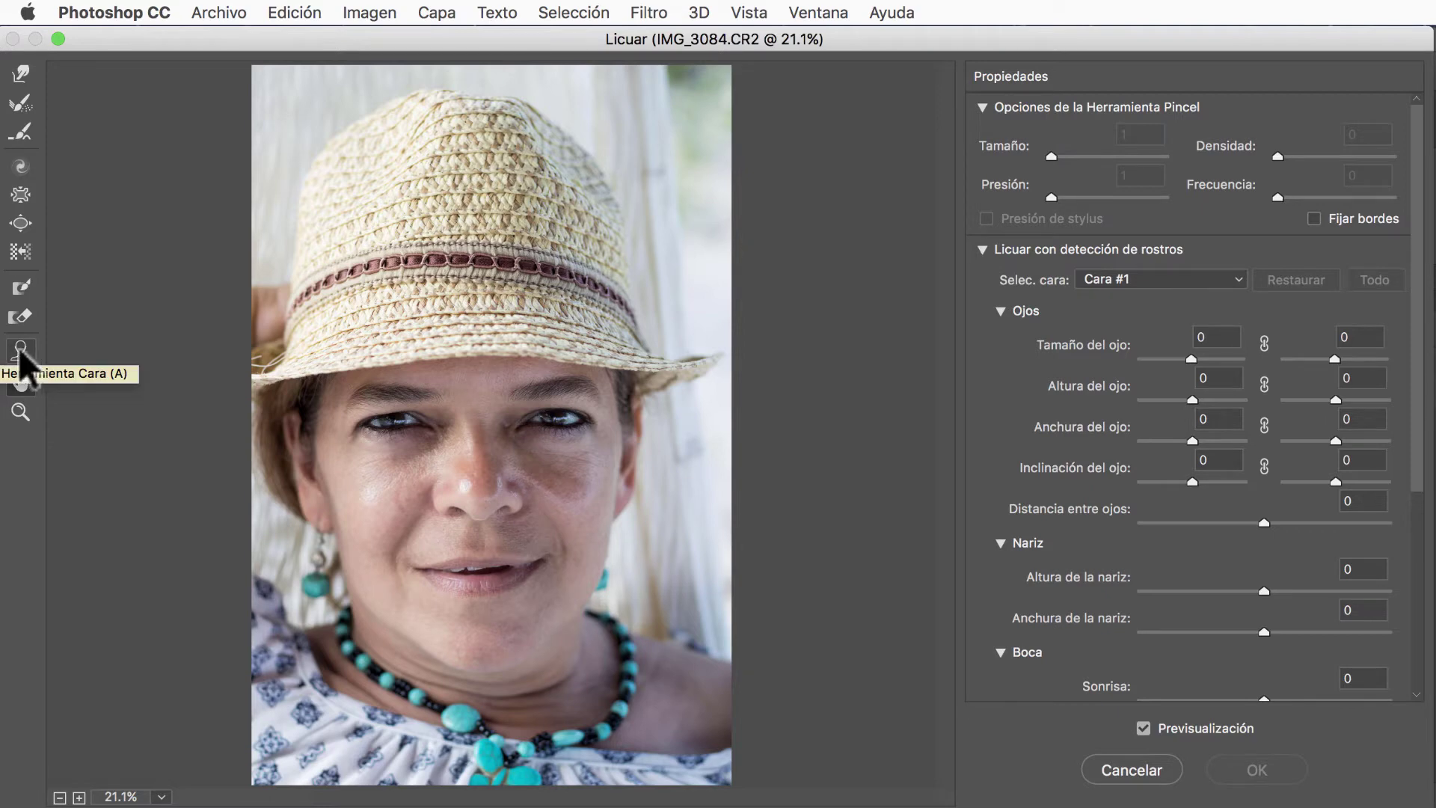
# - Select the Liquify Face tool and zoom in to 33.3% on the woman's face
pyautogui.click(19, 351)
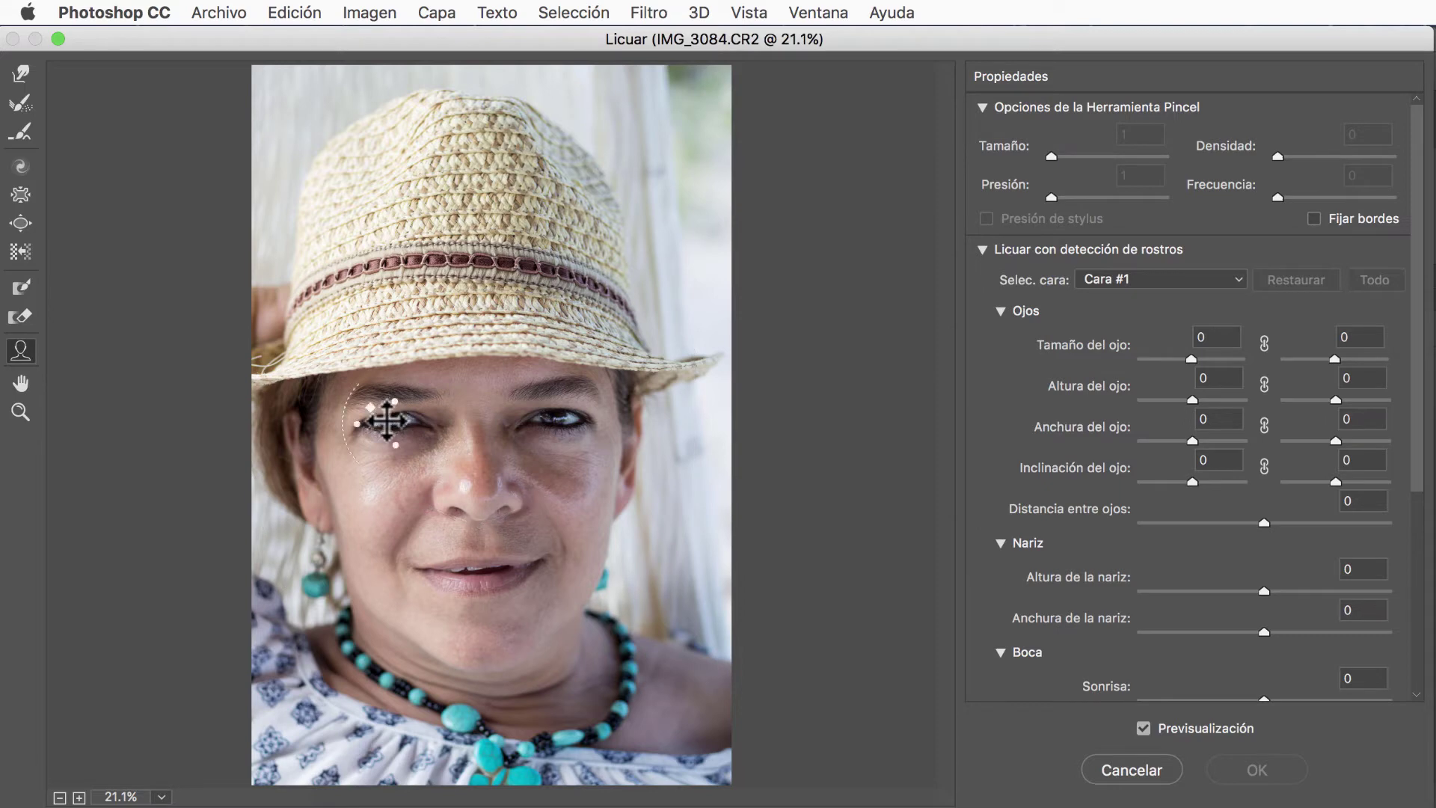
pyautogui.moveTo(483, 493)
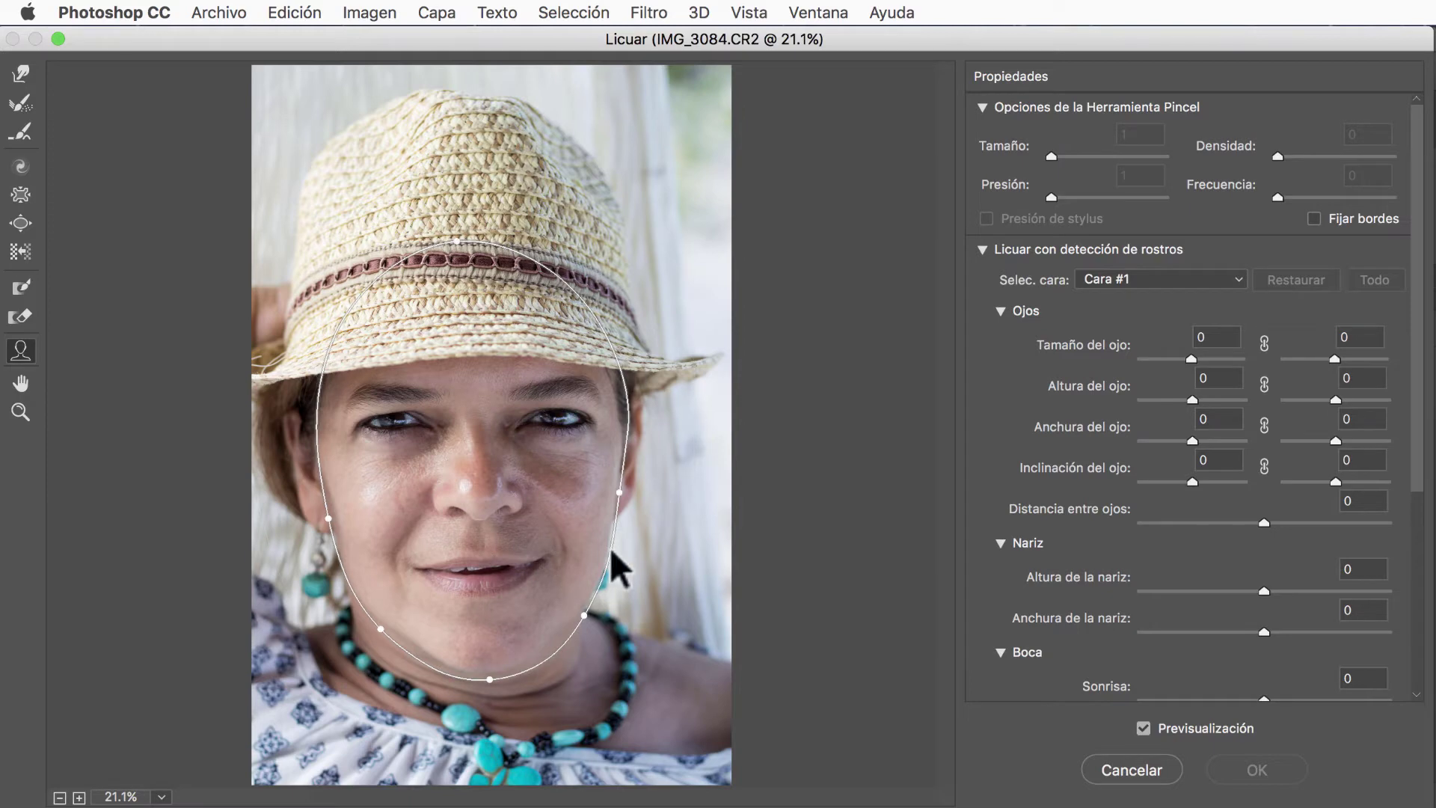
pyautogui.moveTo(615, 561)
pyautogui.scroll(1, 612, 554)
pyautogui.scroll(1, 612, 554)
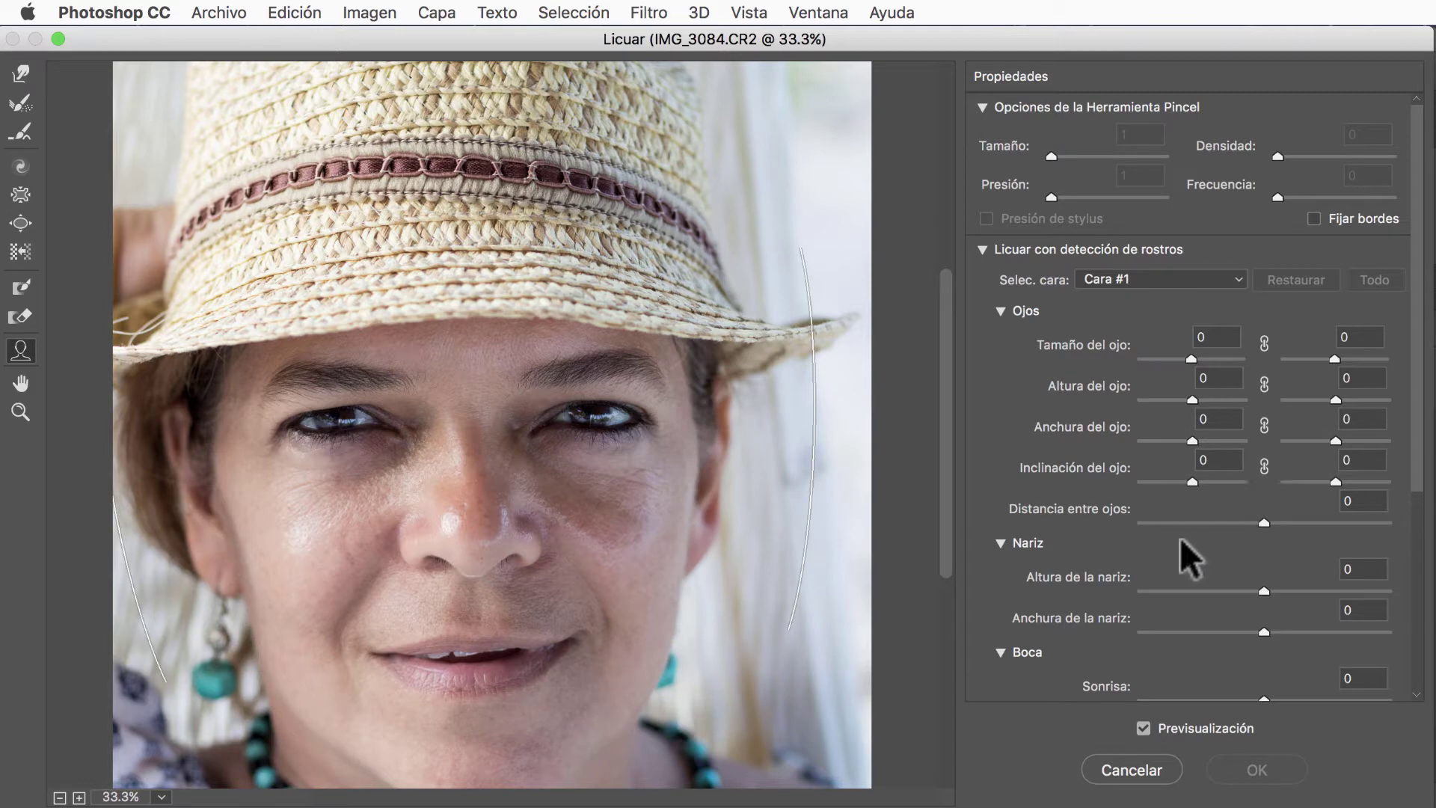
# - Adjust the face width on canvas, then tilt the left eye -6 and widen it
pyautogui.moveTo(237, 574)
pyautogui.mouseDown()
pyautogui.moveTo(285, 577)
pyautogui.moveTo(186, 570)
pyautogui.moveTo(289, 577)
pyautogui.mouseUp()
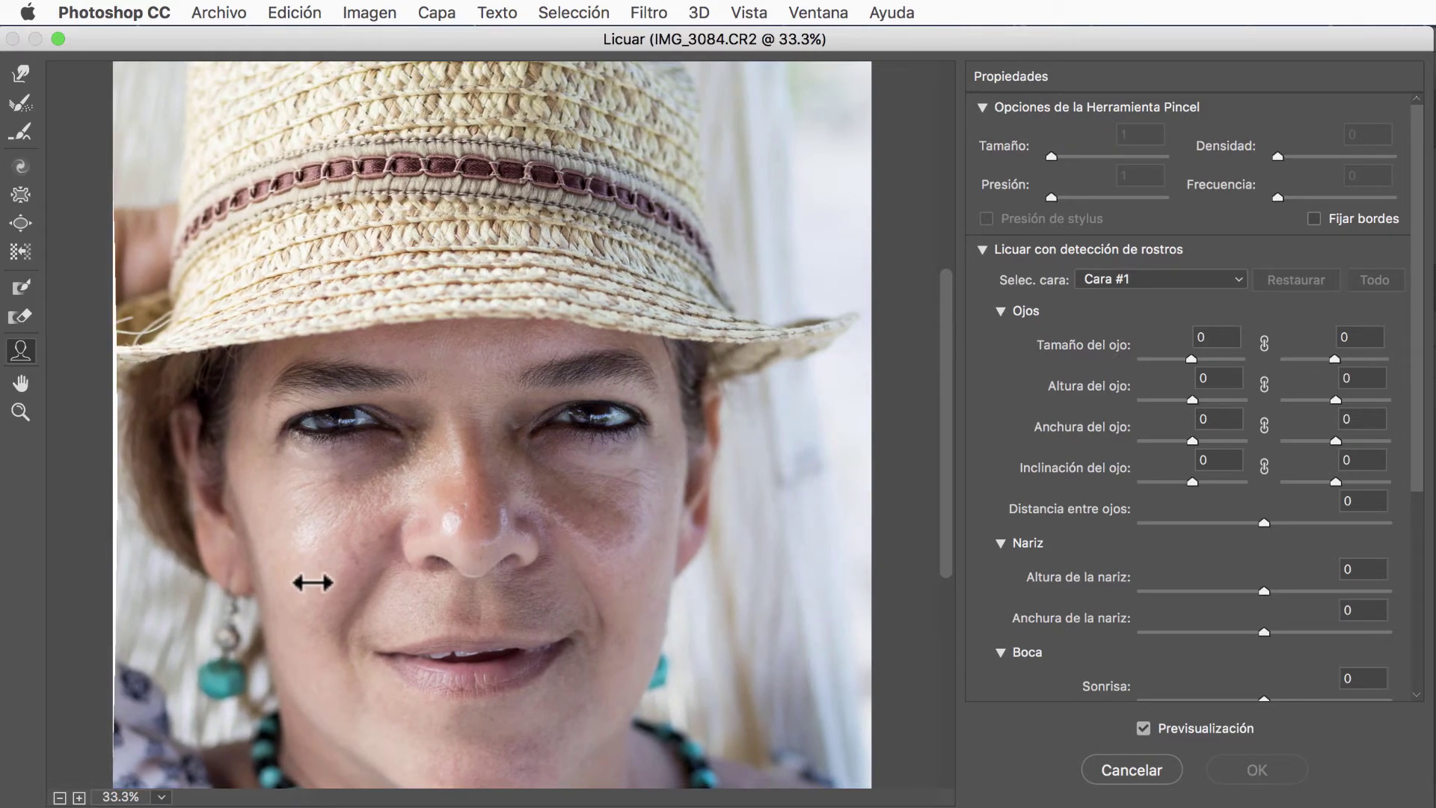
pyautogui.moveTo(279, 576)
pyautogui.mouseDown()
pyautogui.moveTo(242, 573)
pyautogui.moveTo(295, 576)
pyautogui.moveTo(237, 576)
pyautogui.moveTo(290, 576)
pyautogui.mouseUp()
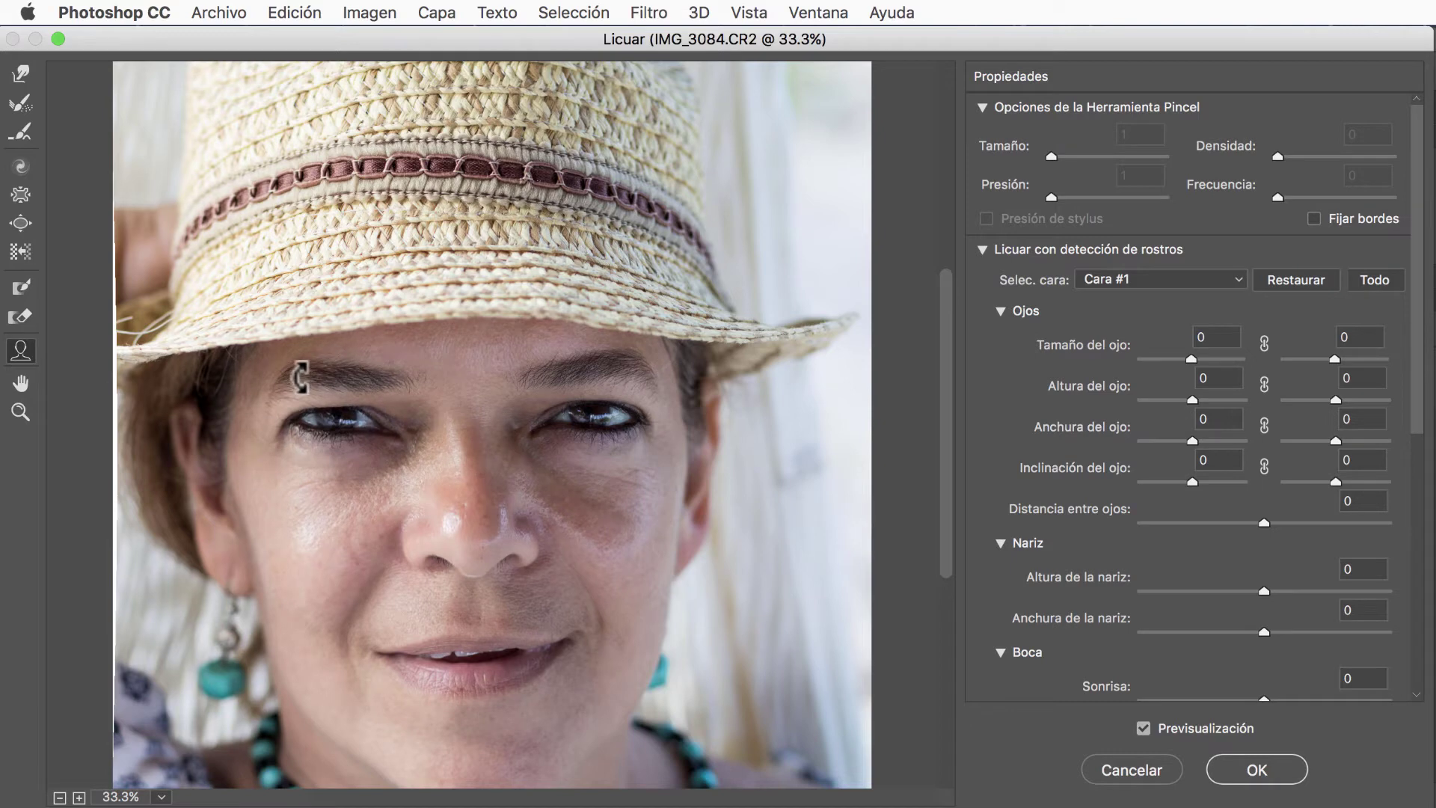
pyautogui.moveTo(295, 411); pyautogui.dragTo(305, 455)
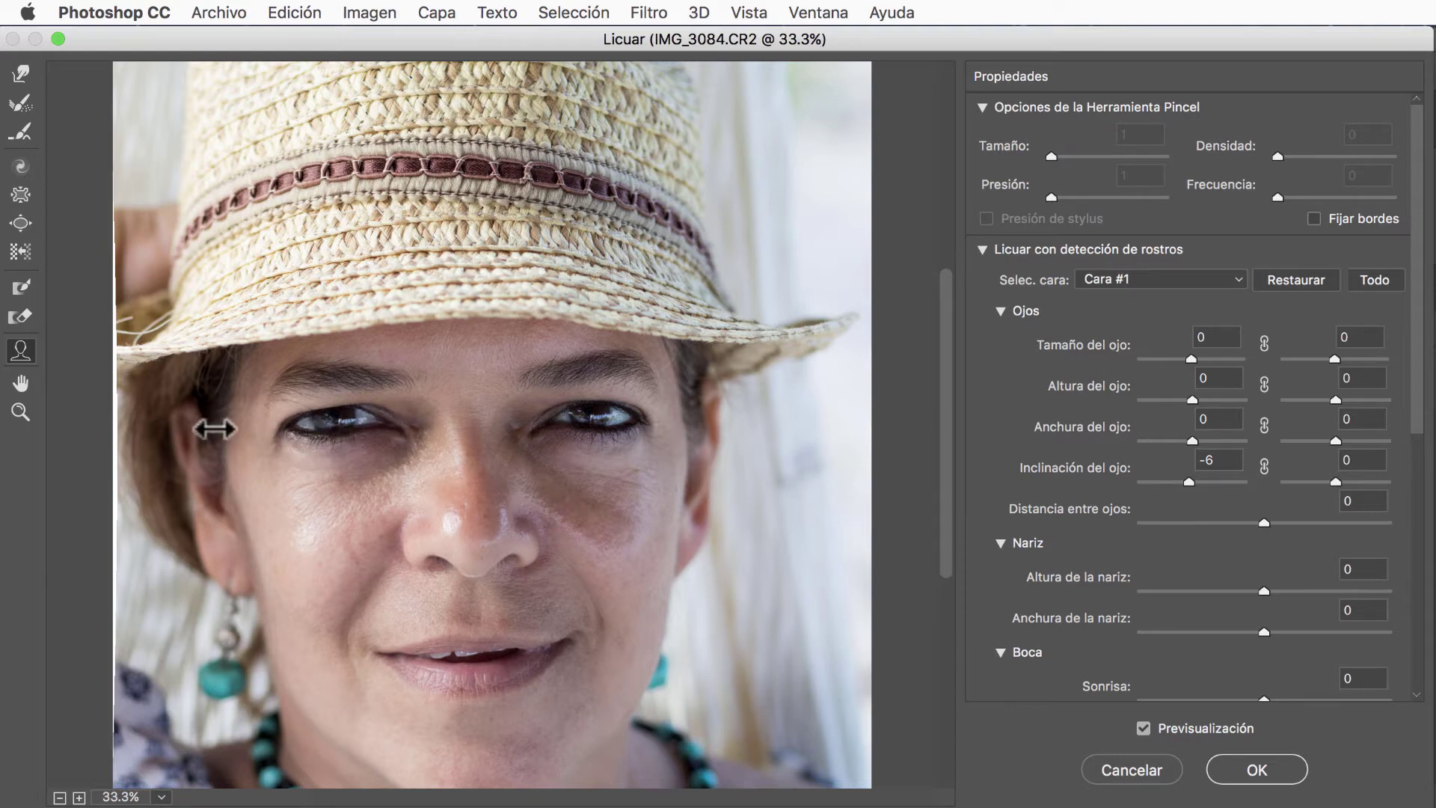
pyautogui.moveTo(208, 428); pyautogui.dragTo(224, 428)
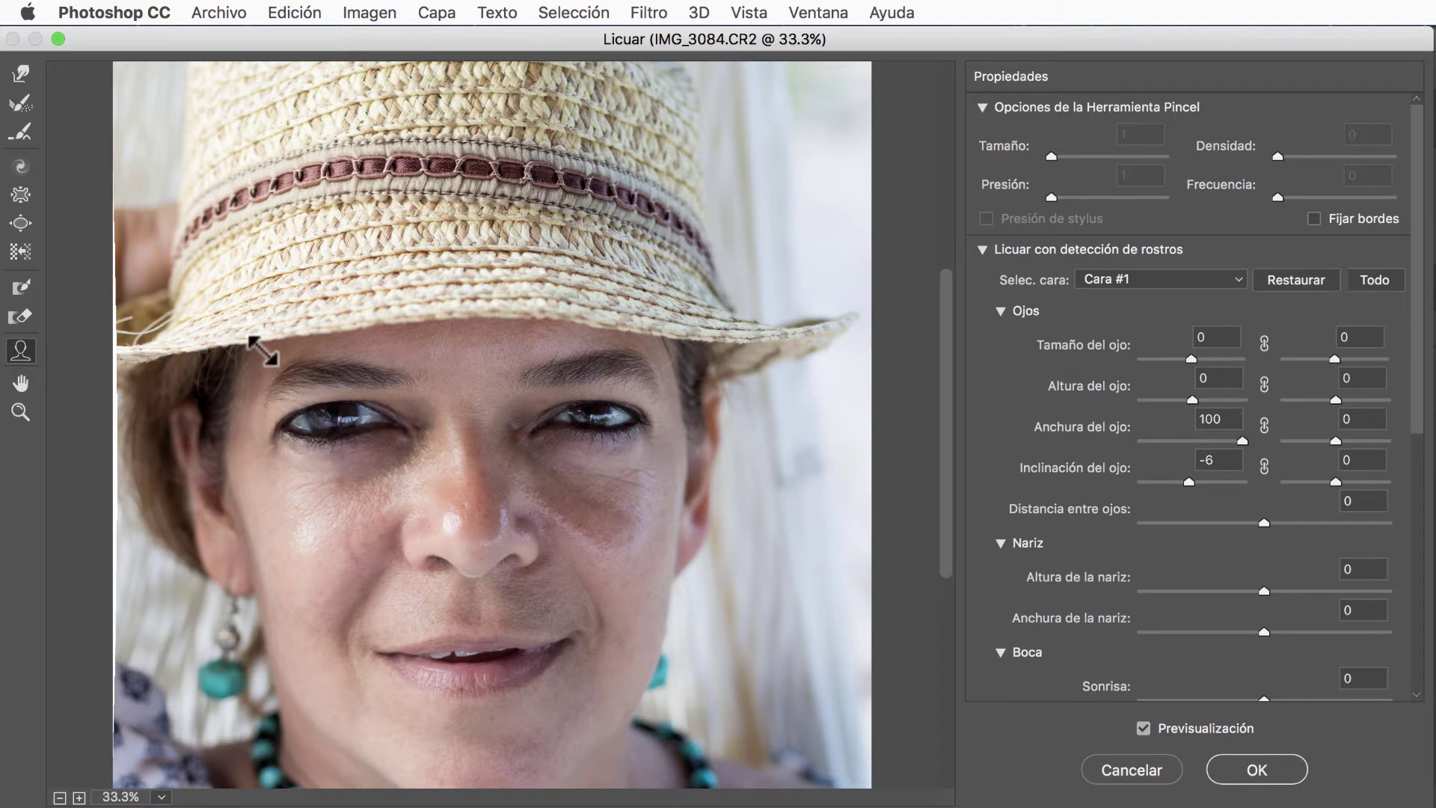
# - Enlarge the left eye and make it taller, then narrow the right eye and tilt it -100
pyautogui.moveTo(262, 349); pyautogui.dragTo(288, 392)
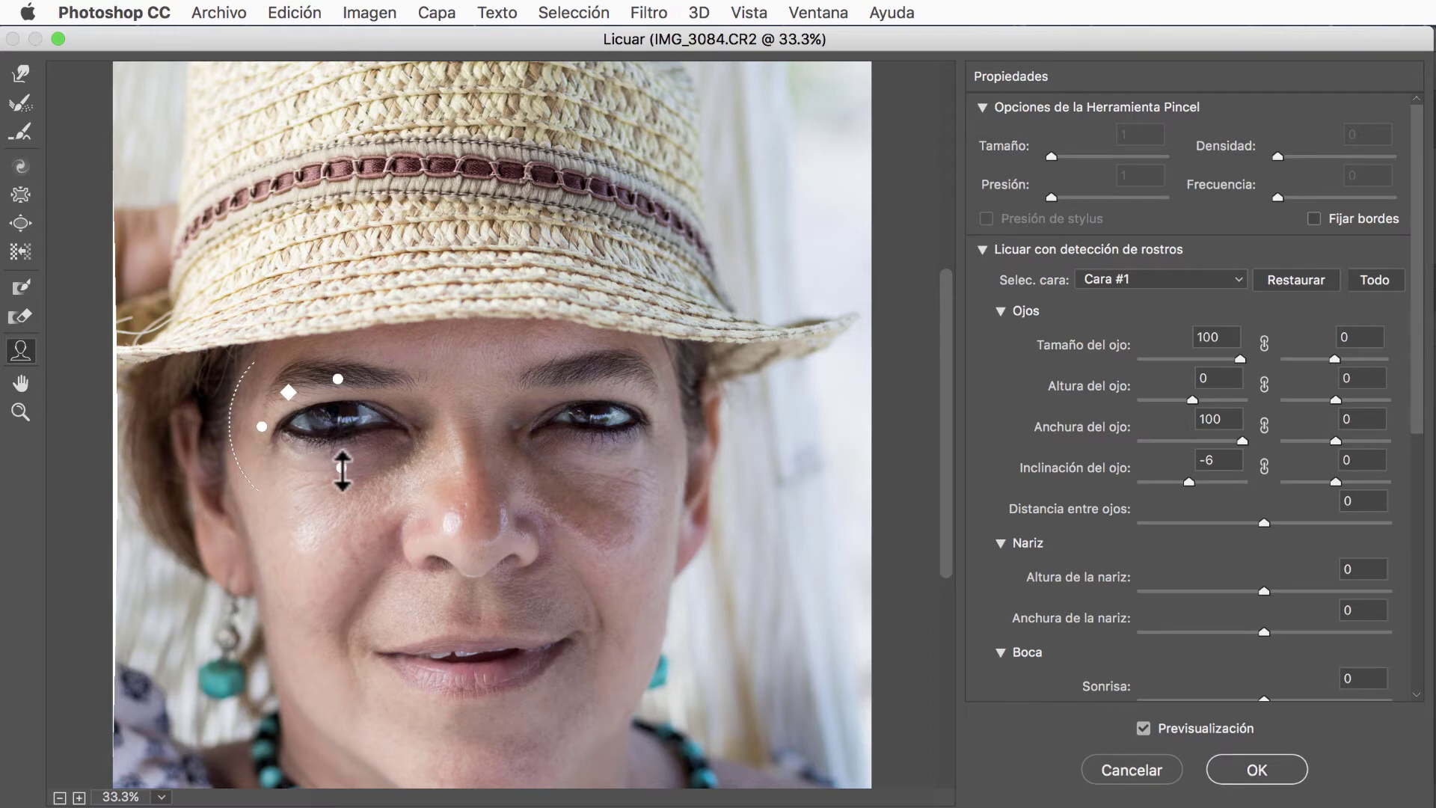
pyautogui.moveTo(342, 470); pyautogui.dragTo(342, 529)
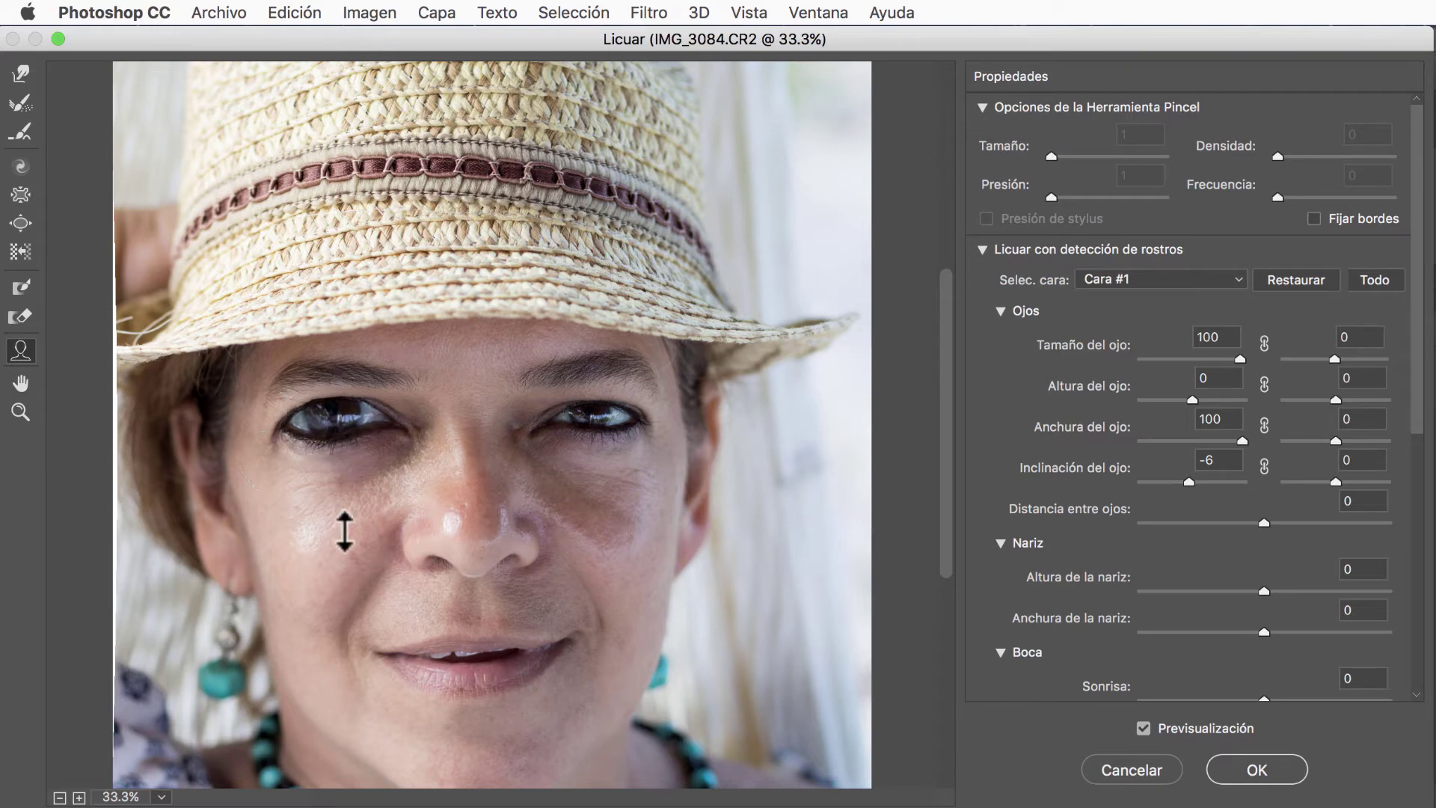
pyautogui.moveTo(595, 417)
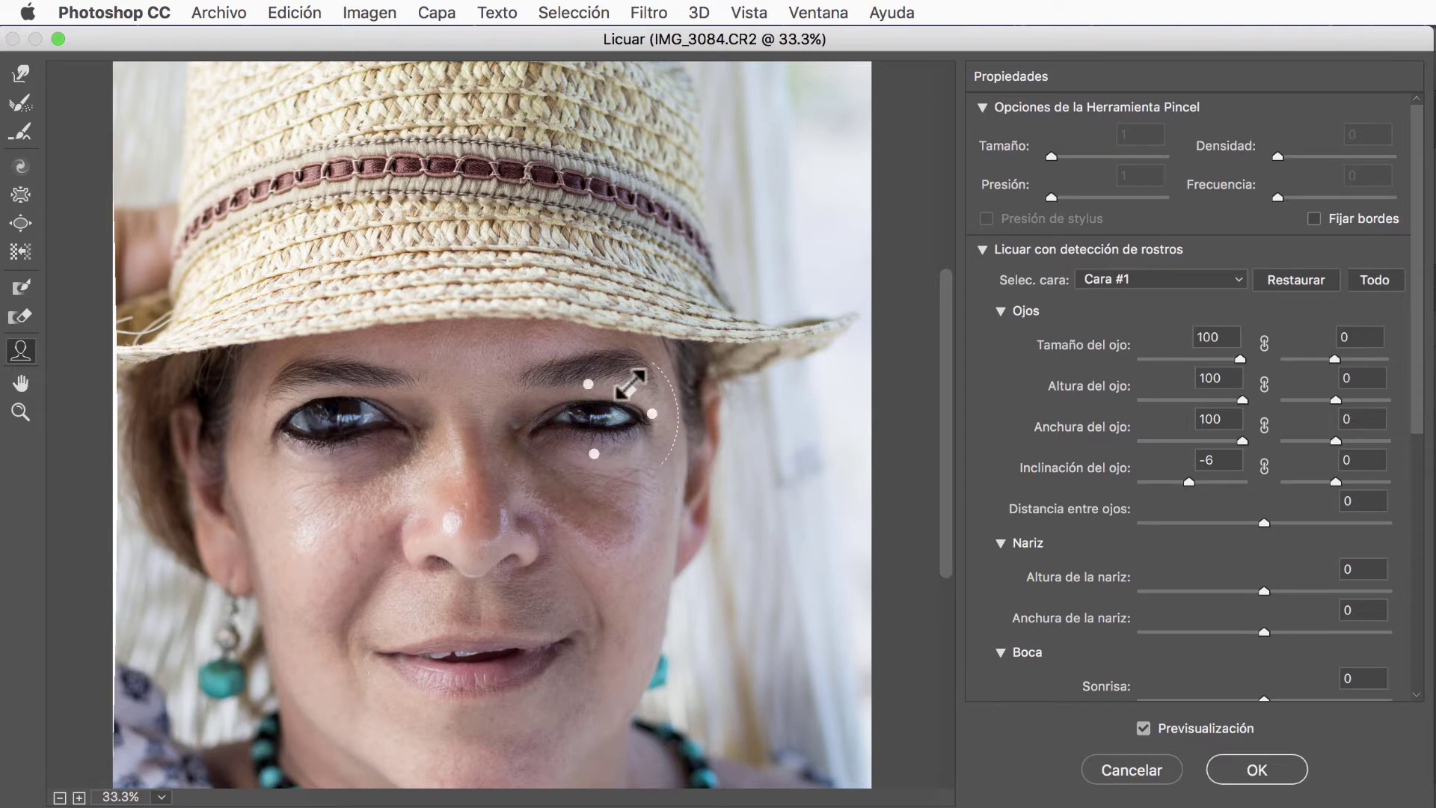
pyautogui.moveTo(653, 418); pyautogui.dragTo(572, 419)
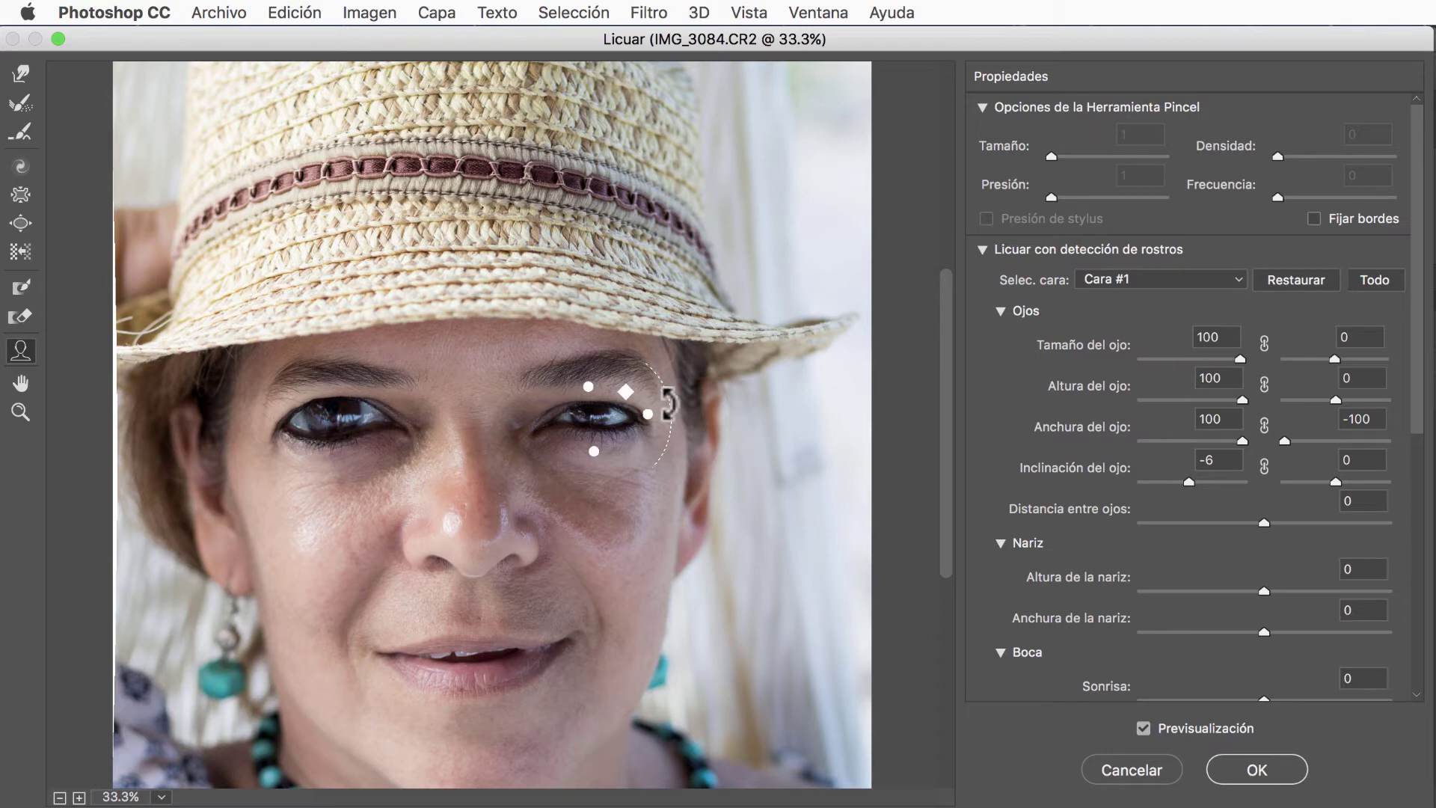
pyautogui.moveTo(665, 398); pyautogui.dragTo(685, 480)
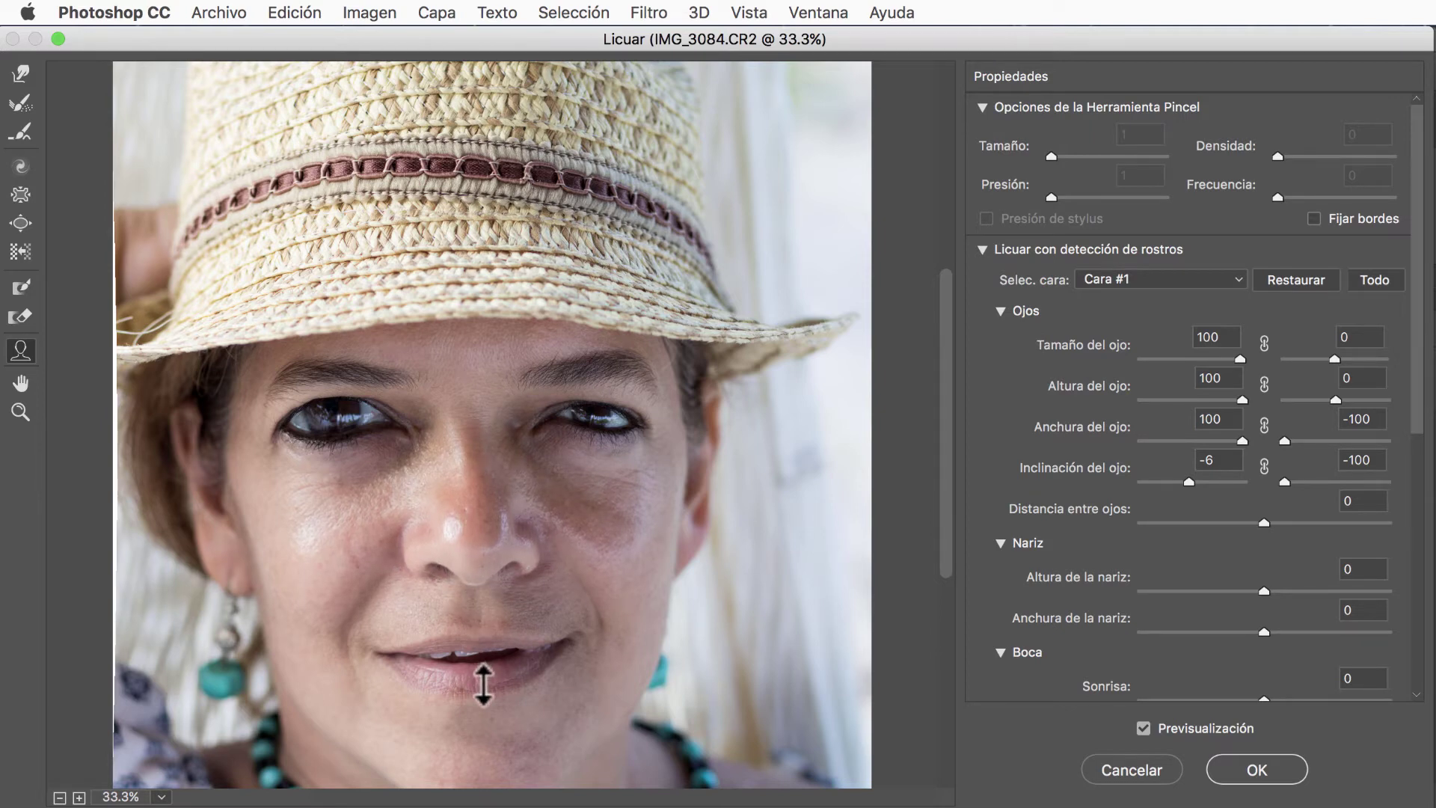
# - Raise and narrow the nose to -100 each, and widen the right side of the face
pyautogui.moveTo(480, 602)
pyautogui.mouseDown()
pyautogui.moveTo(484, 529)
pyautogui.moveTo(481, 618)
pyautogui.mouseUp()
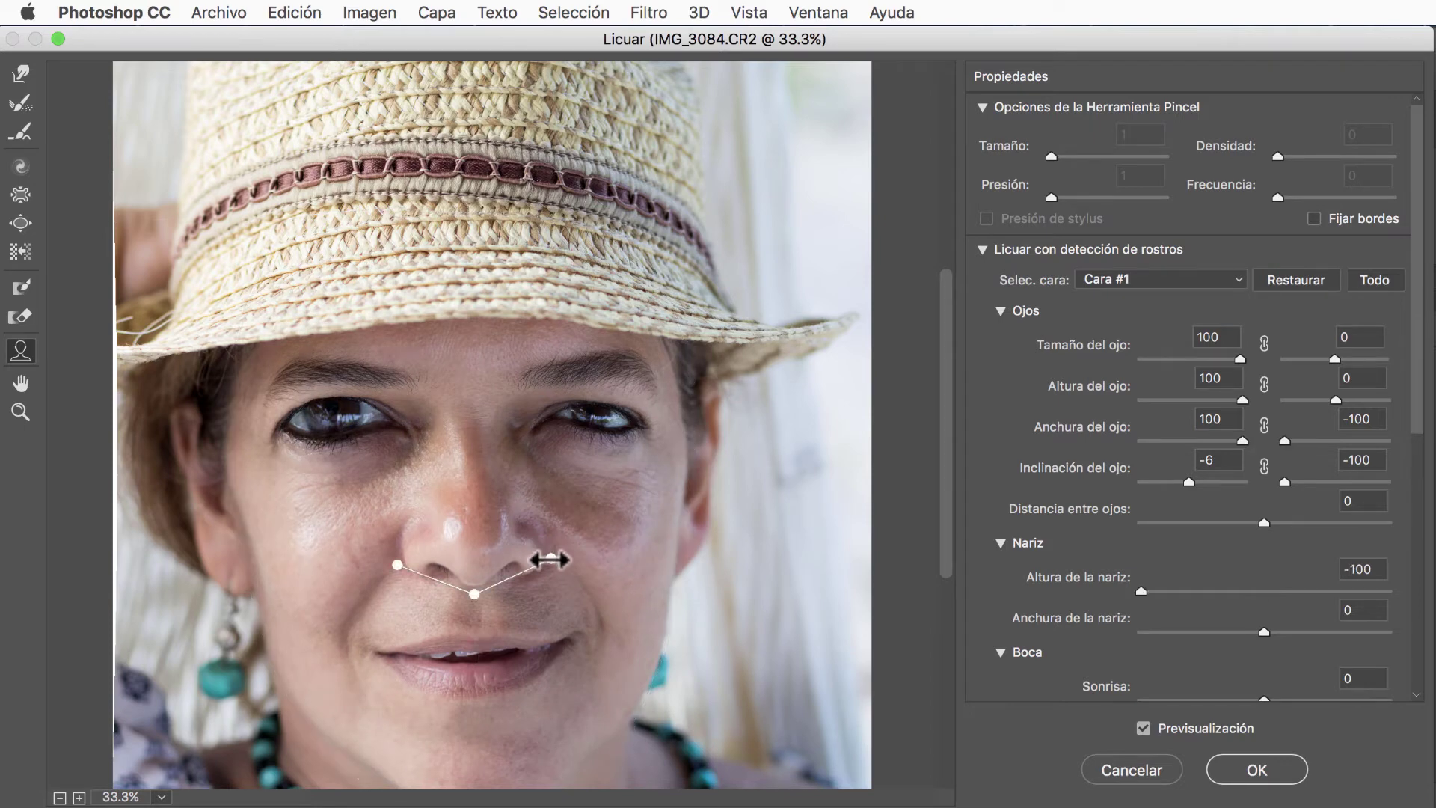
pyautogui.moveTo(543, 547); pyautogui.dragTo(484, 559)
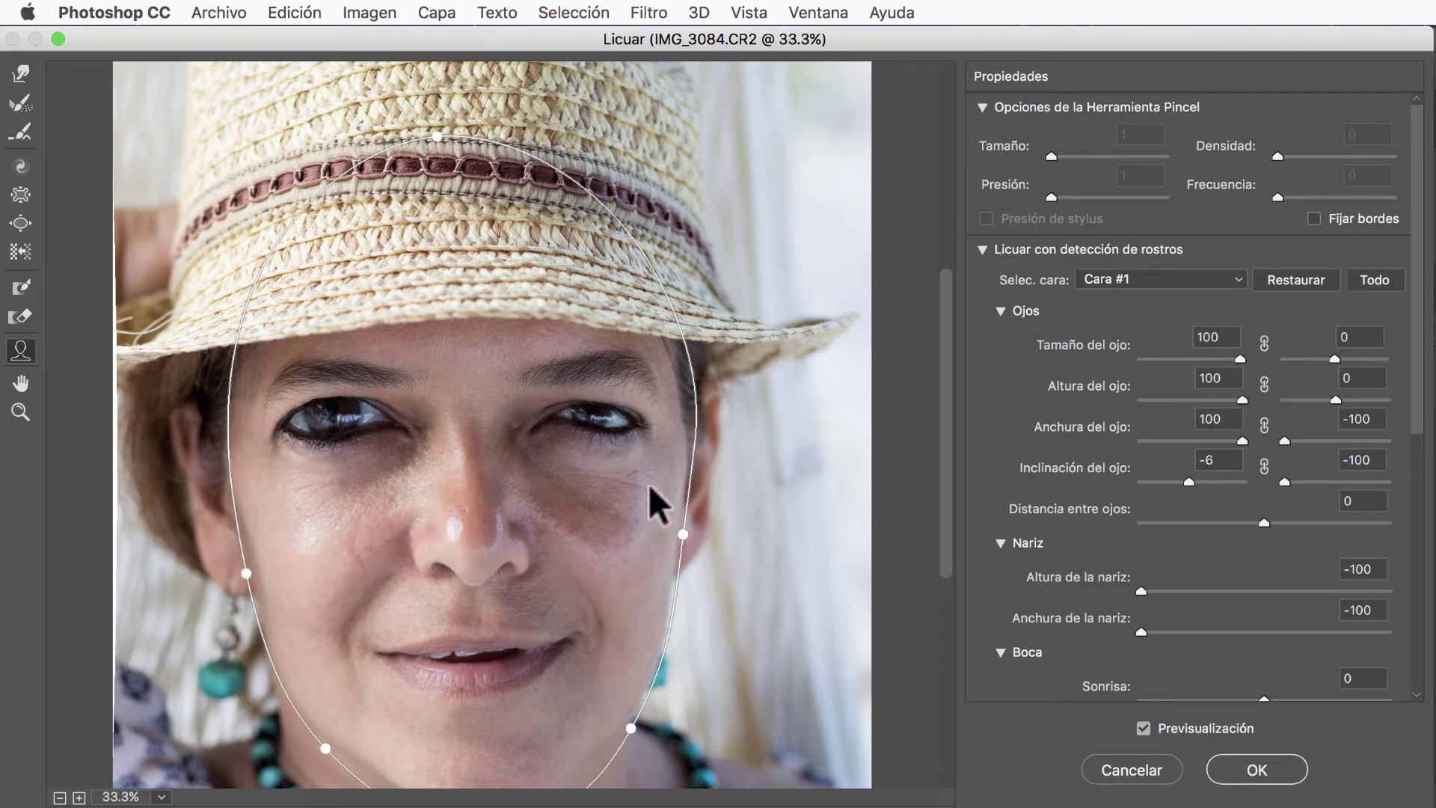
pyautogui.moveTo(682, 496); pyautogui.dragTo(781, 524)
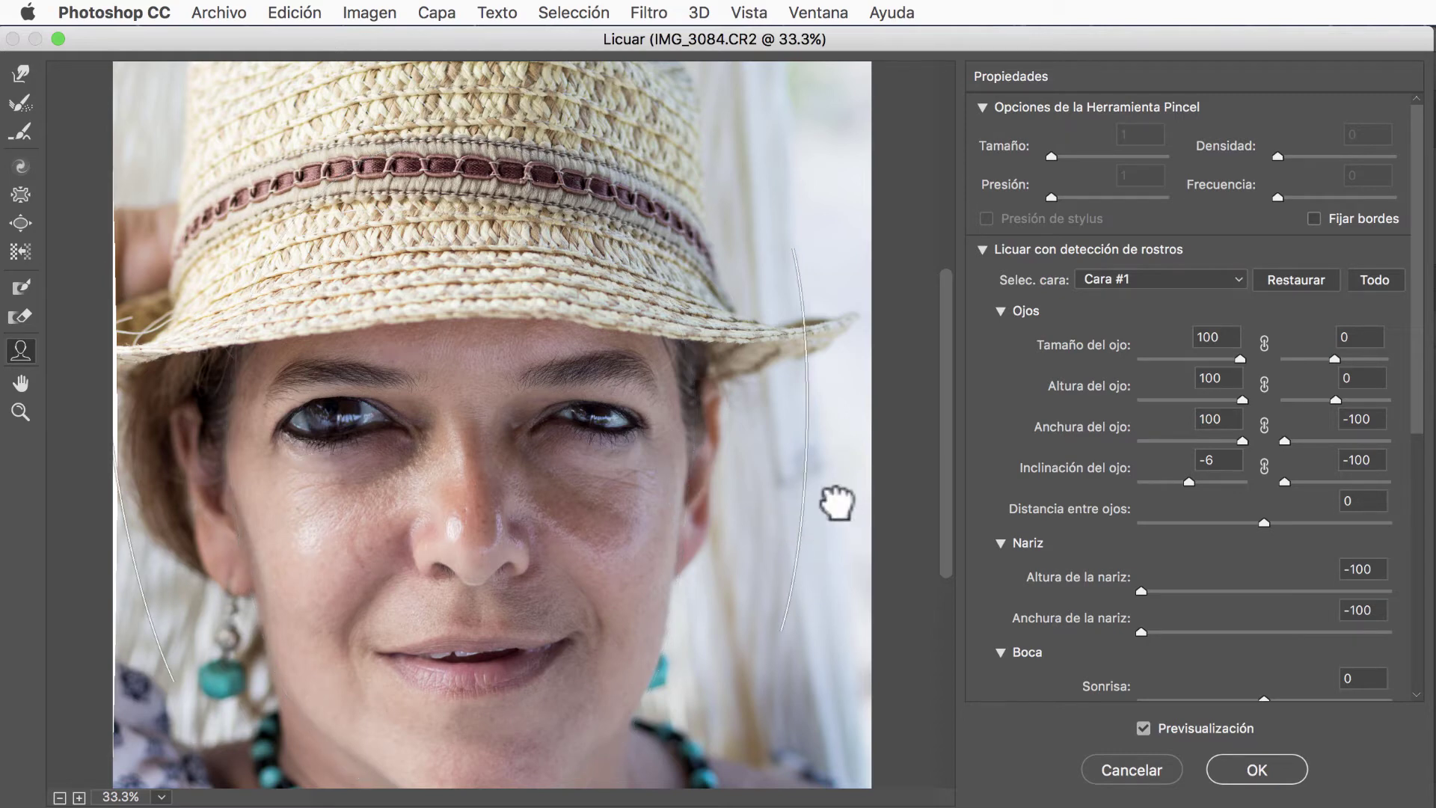
pyautogui.scroll(-2, 841, 501)
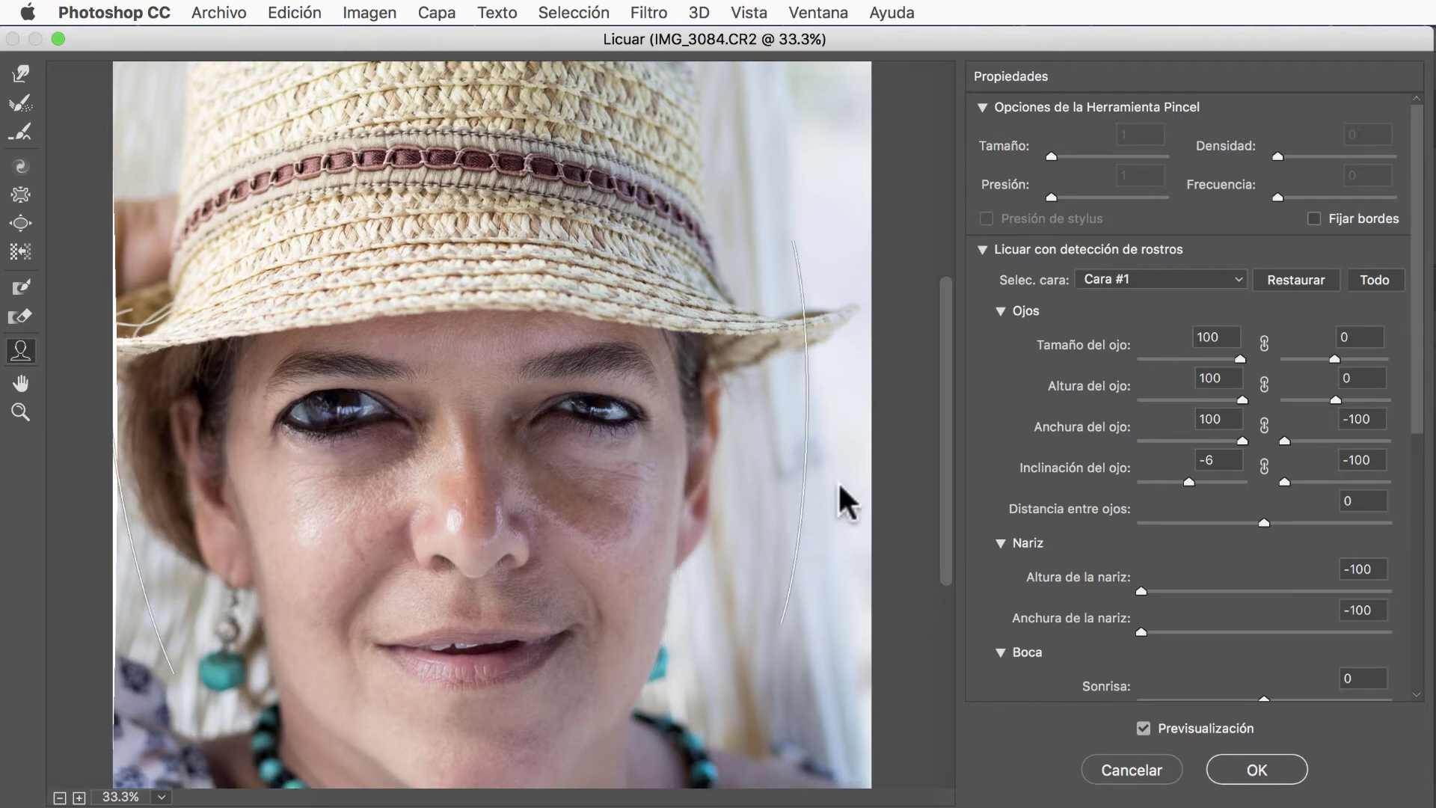
pyautogui.scroll(-2, 841, 501)
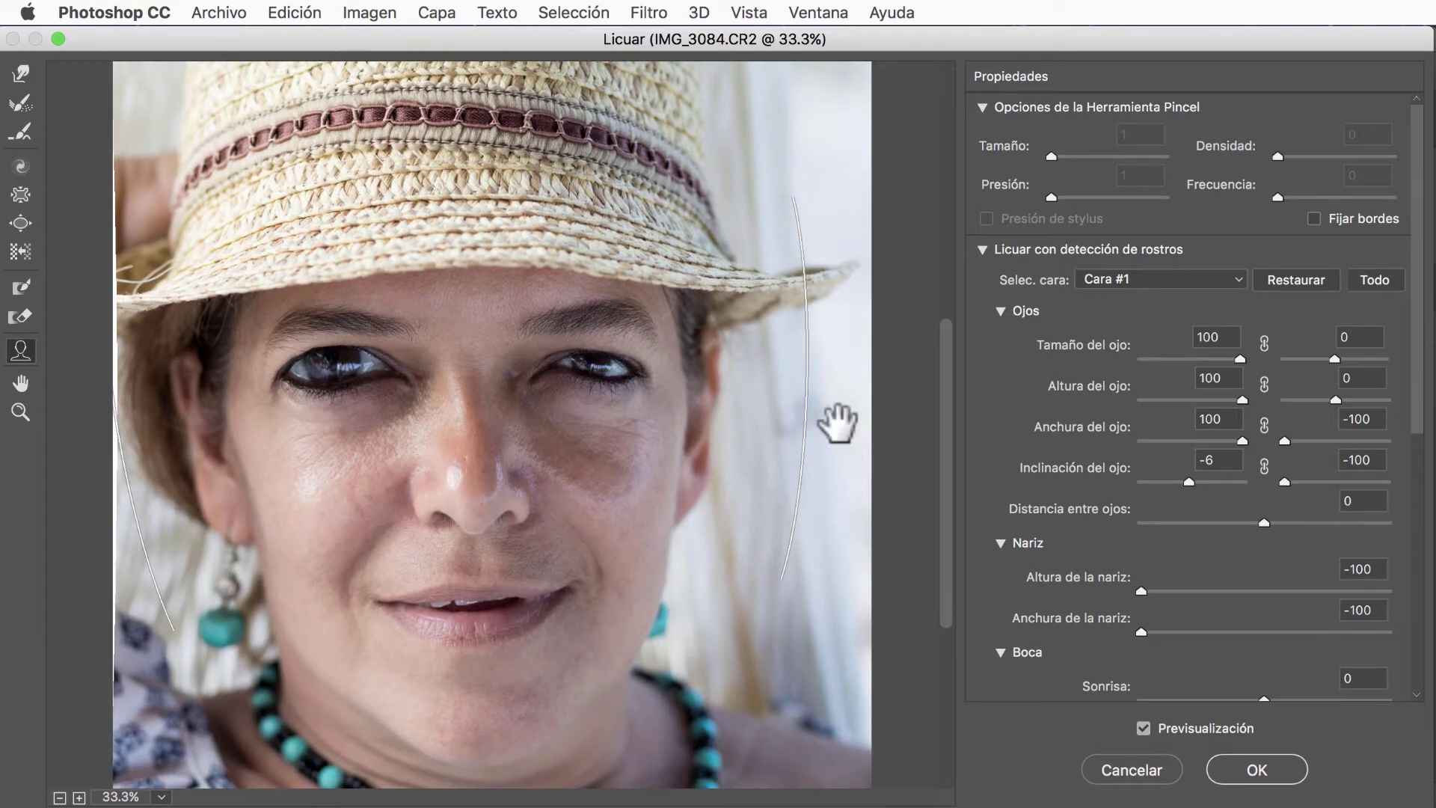
pyautogui.moveTo(473, 651)
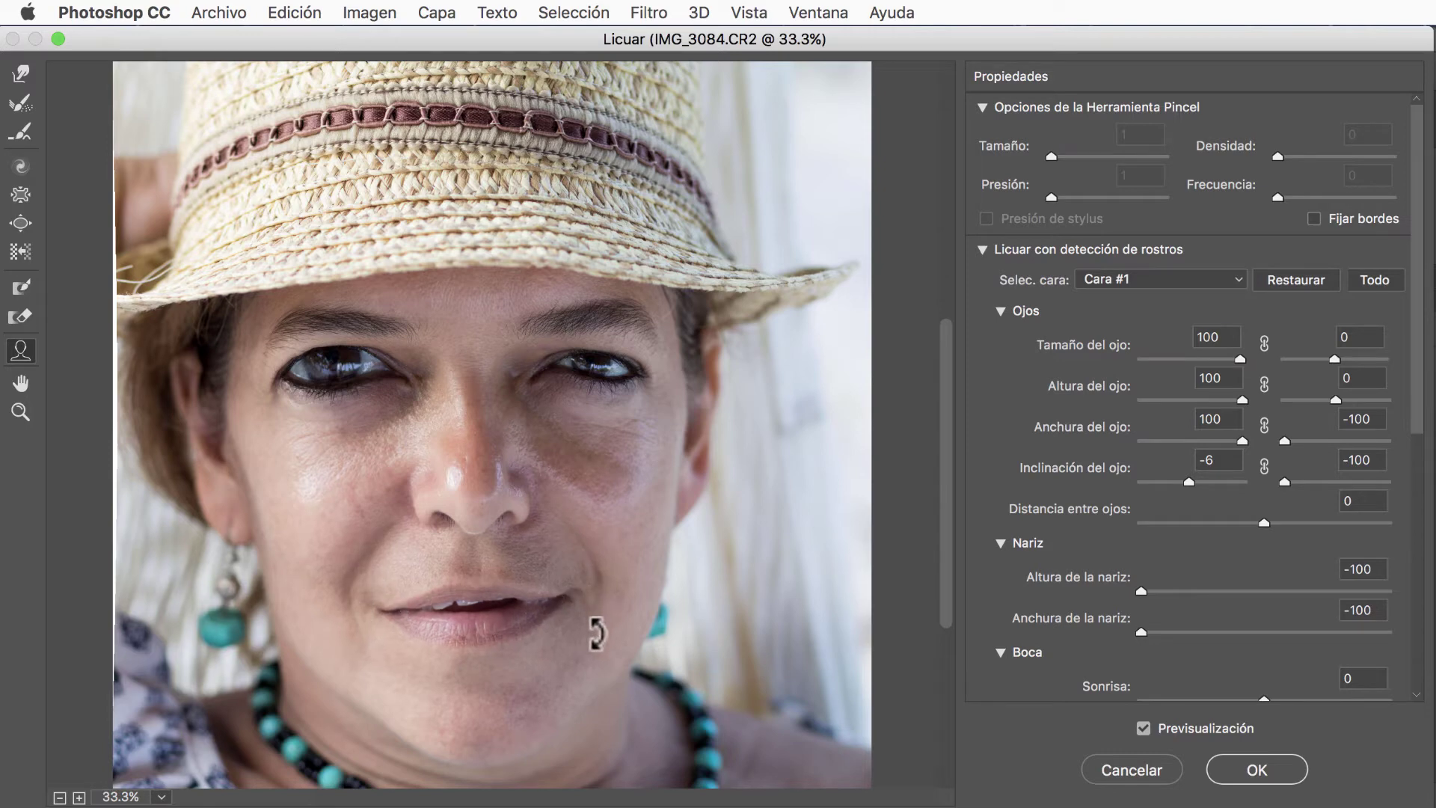
# - Broaden the smile to 100, thin the lower lip and pull the left mouth corner inward
pyautogui.moveTo(596, 634); pyautogui.dragTo(587, 515)
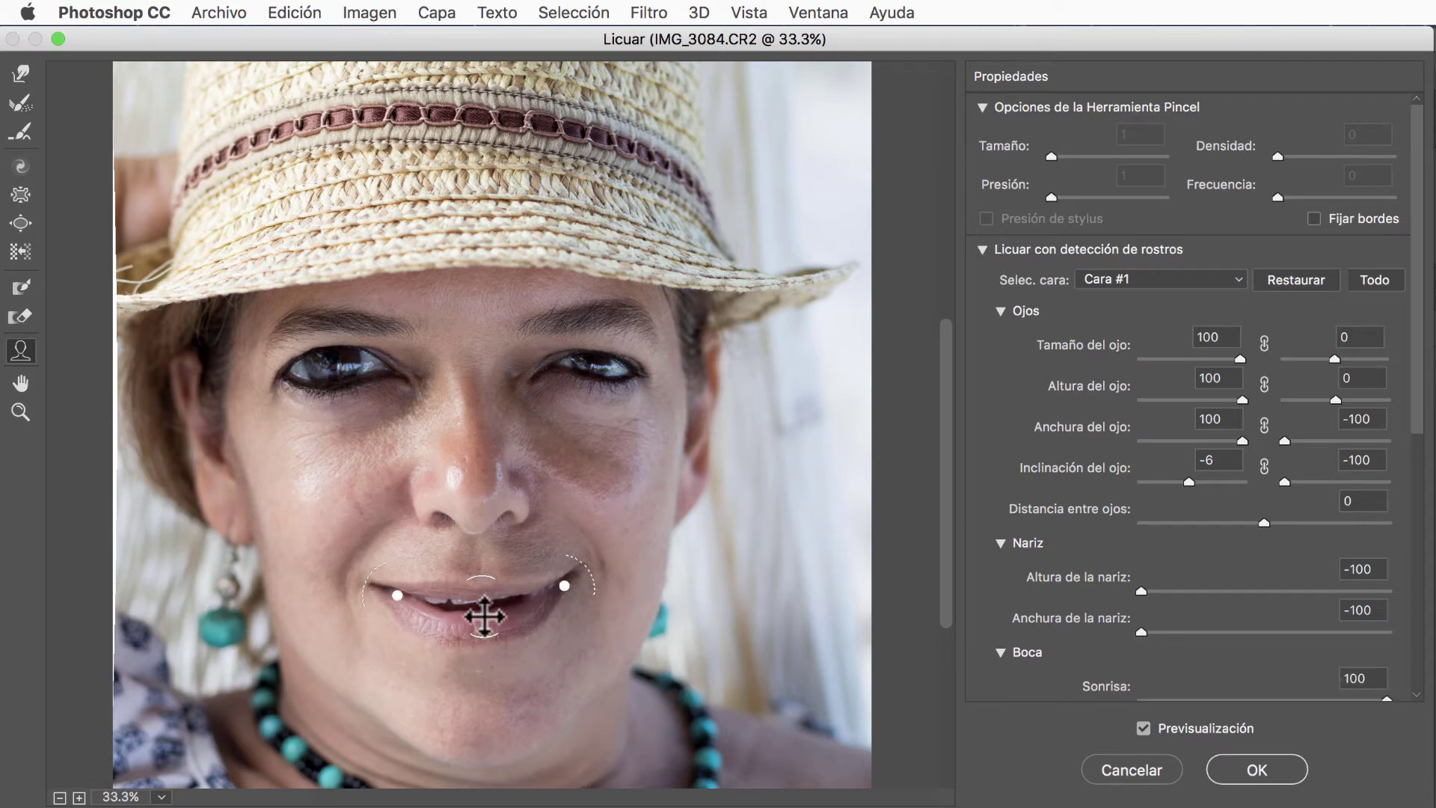
pyautogui.moveTo(483, 606)
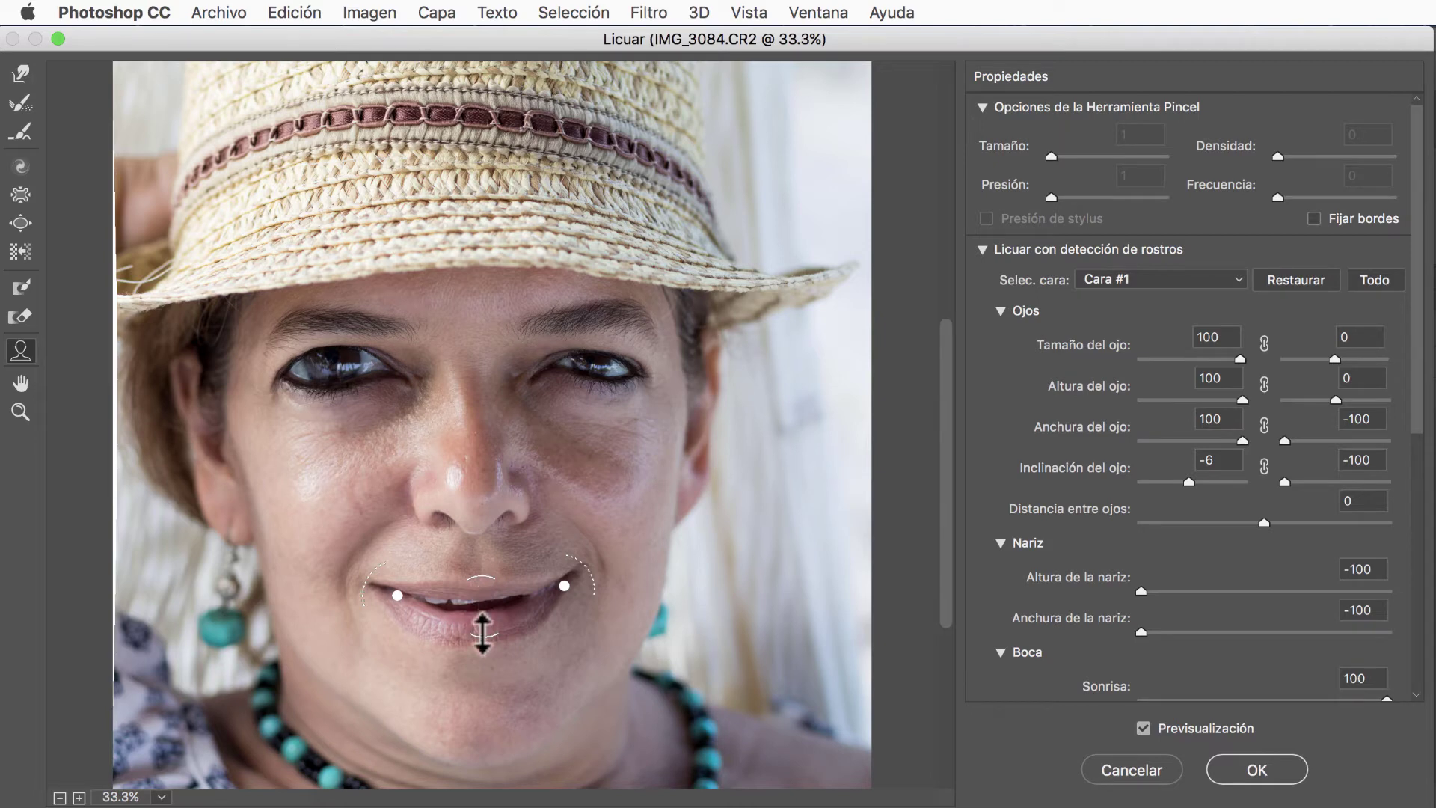
pyautogui.moveTo(482, 632); pyautogui.dragTo(487, 591)
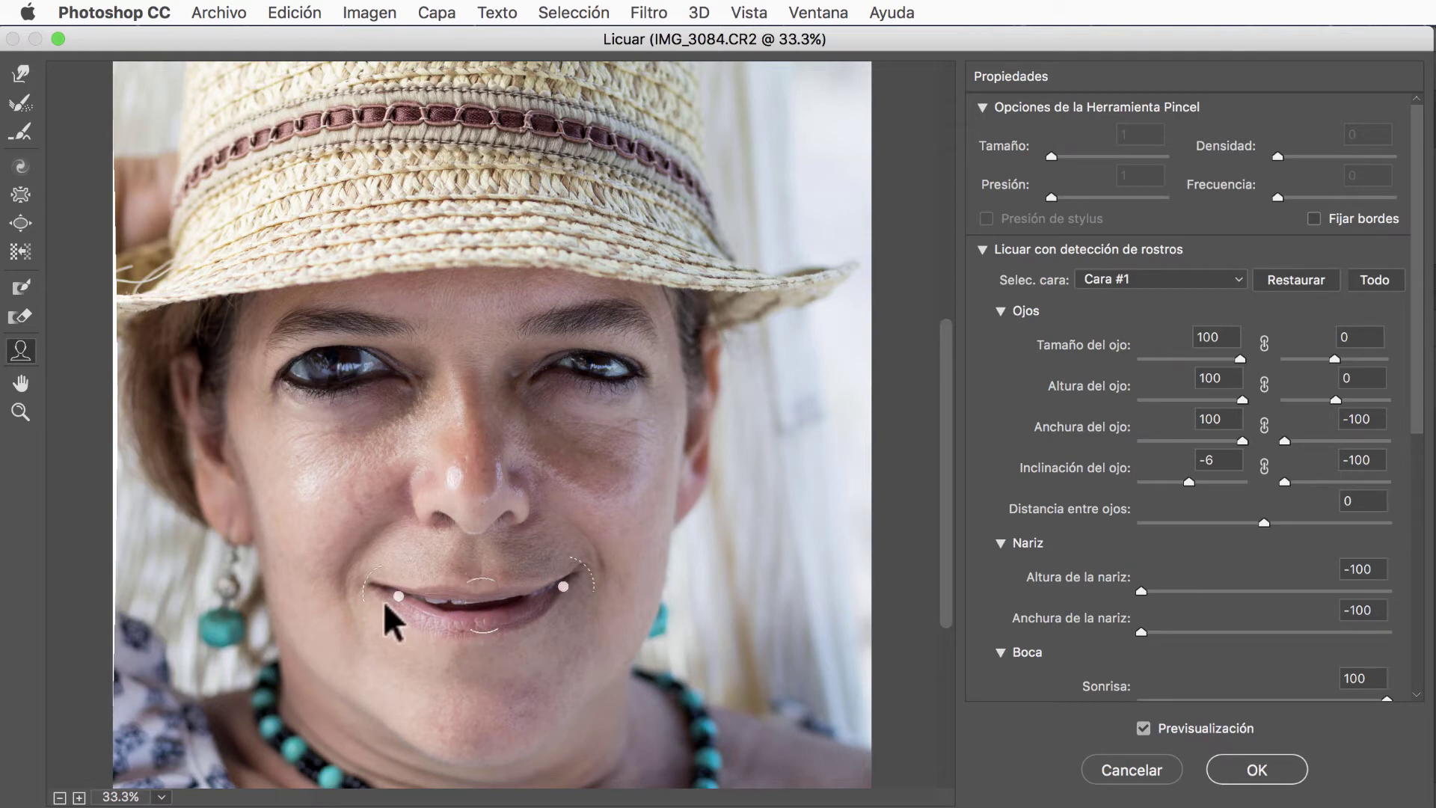
pyautogui.moveTo(384, 592); pyautogui.dragTo(410, 598)
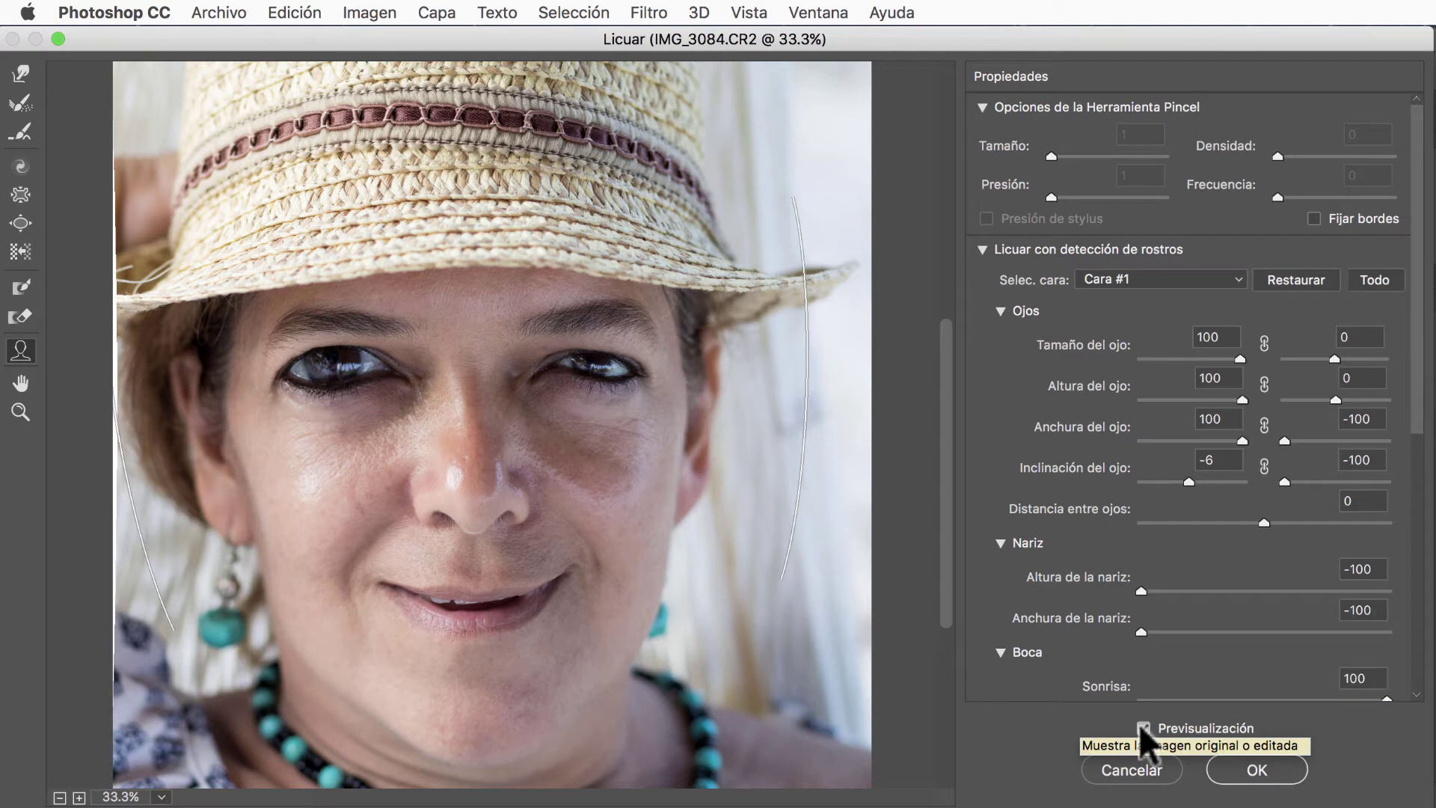
# - Toggle Previsualización off and on to compare, then review the Propiedades sliders
pyautogui.click(1142, 727)
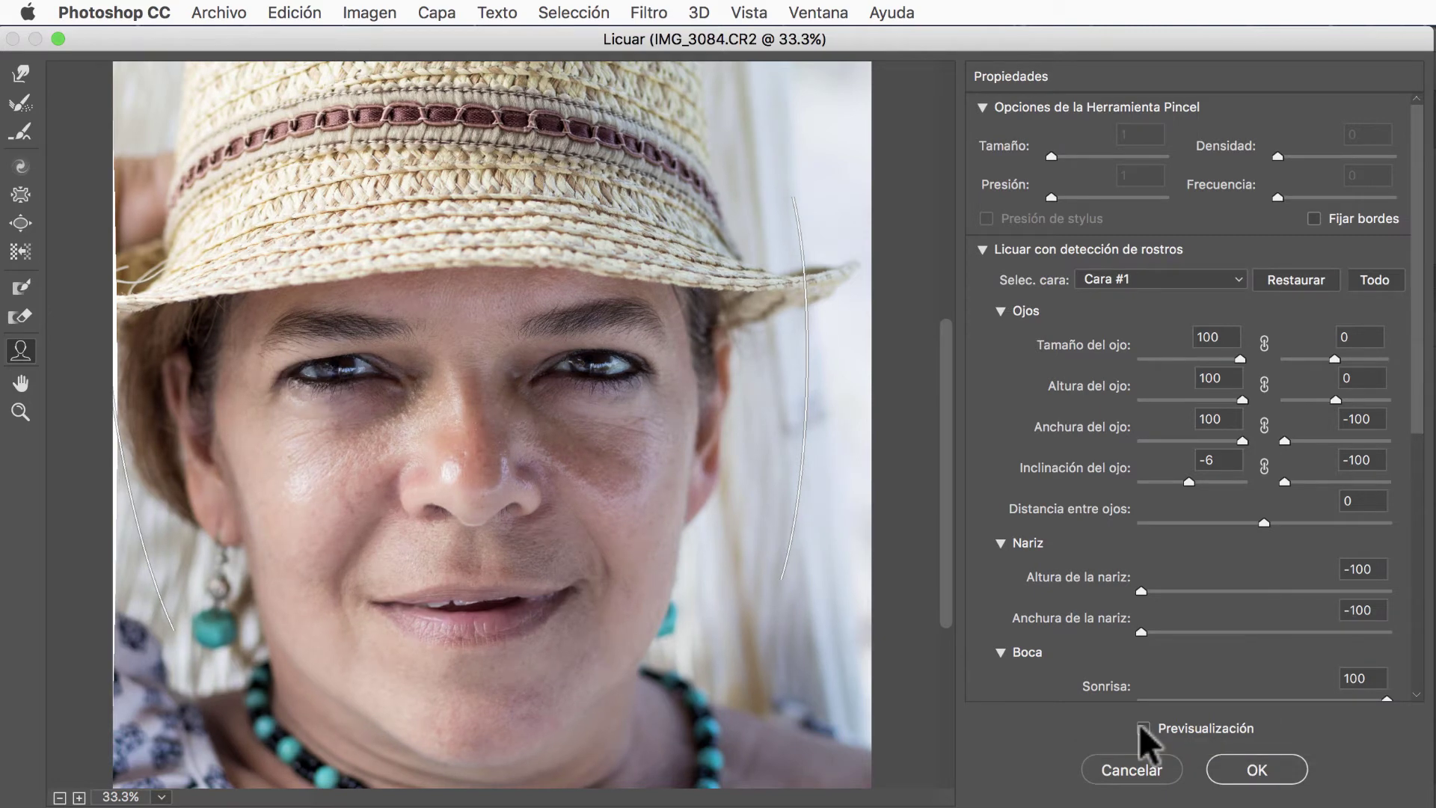
pyautogui.click(1142, 727)
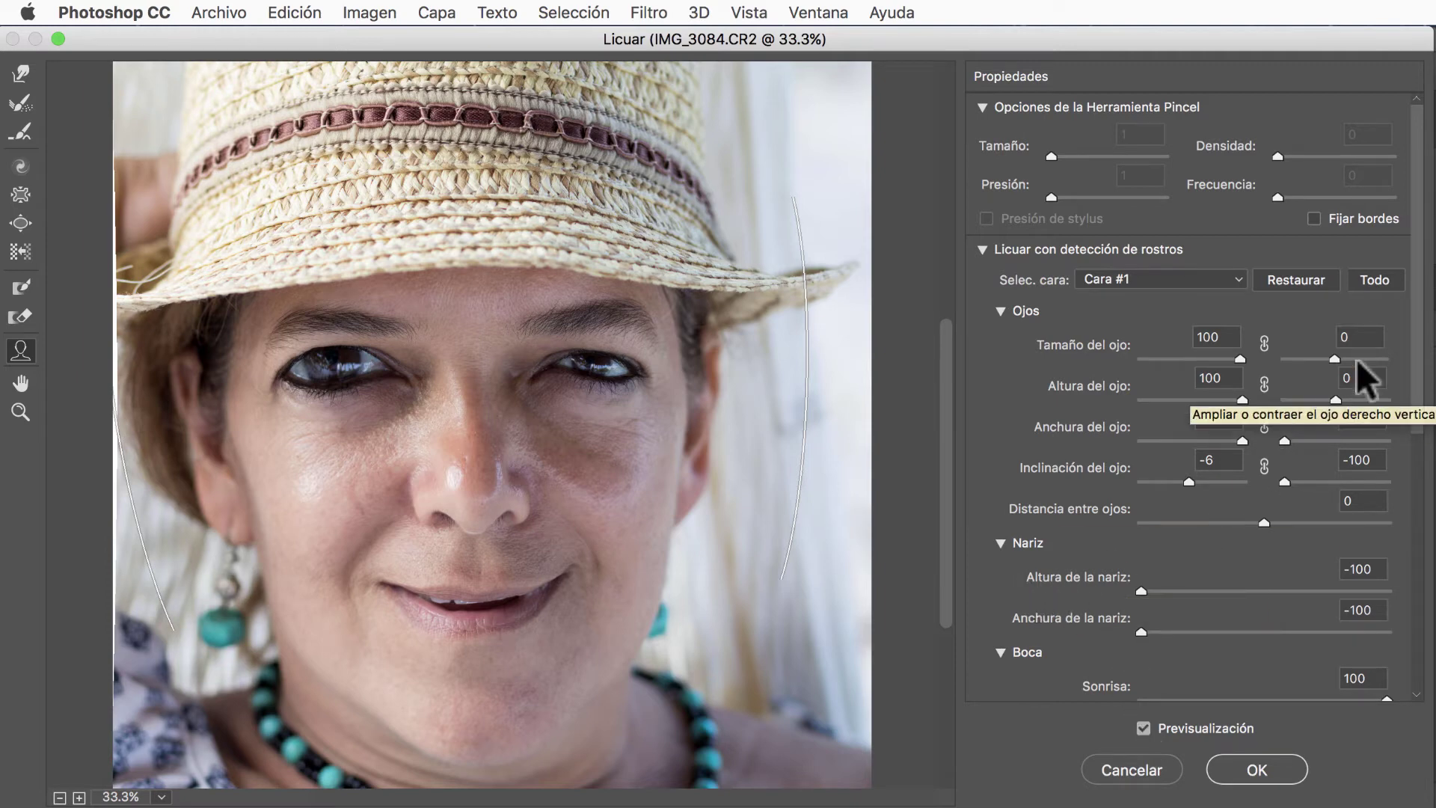
pyautogui.scroll(-2, 1408, 283)
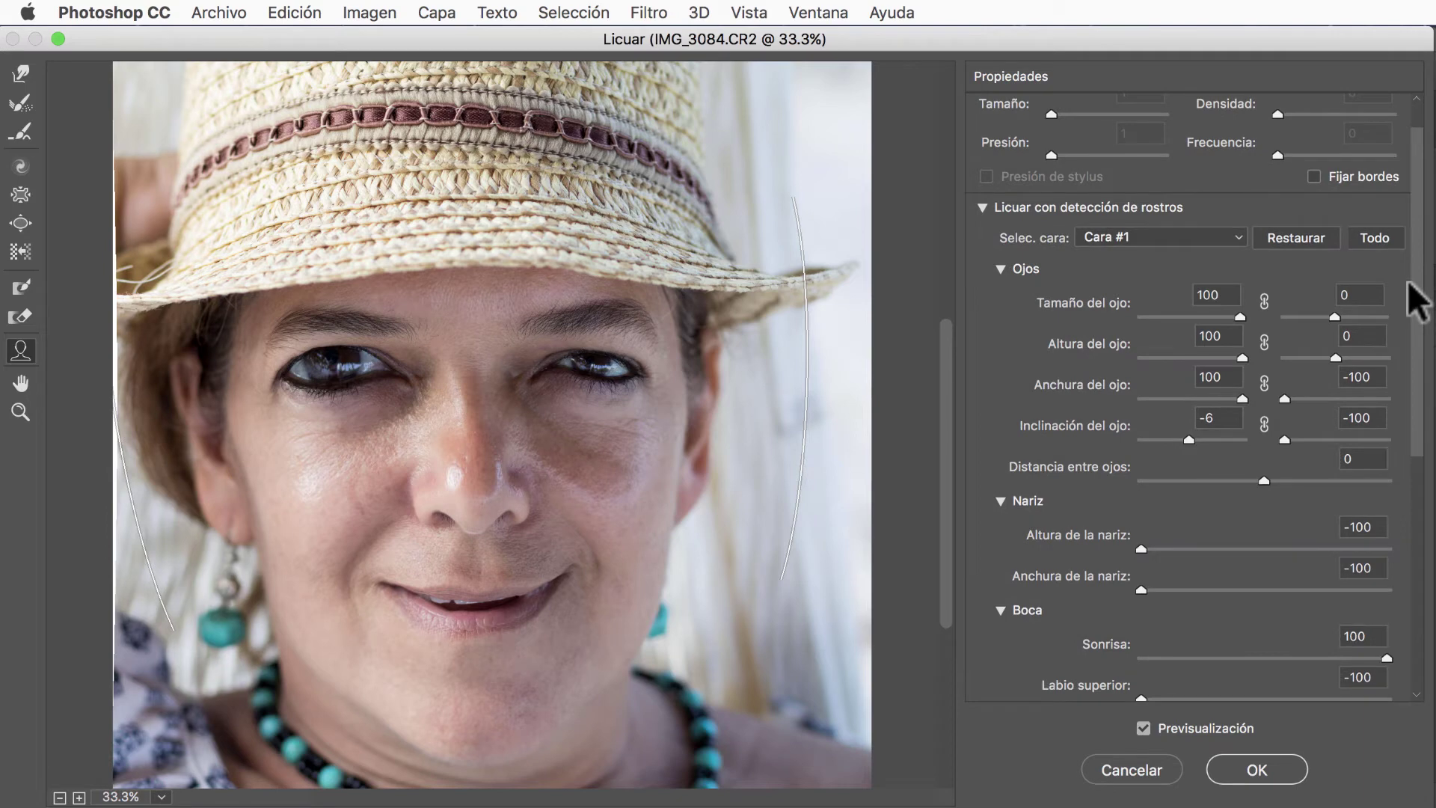
pyautogui.scroll(2, 1409, 283)
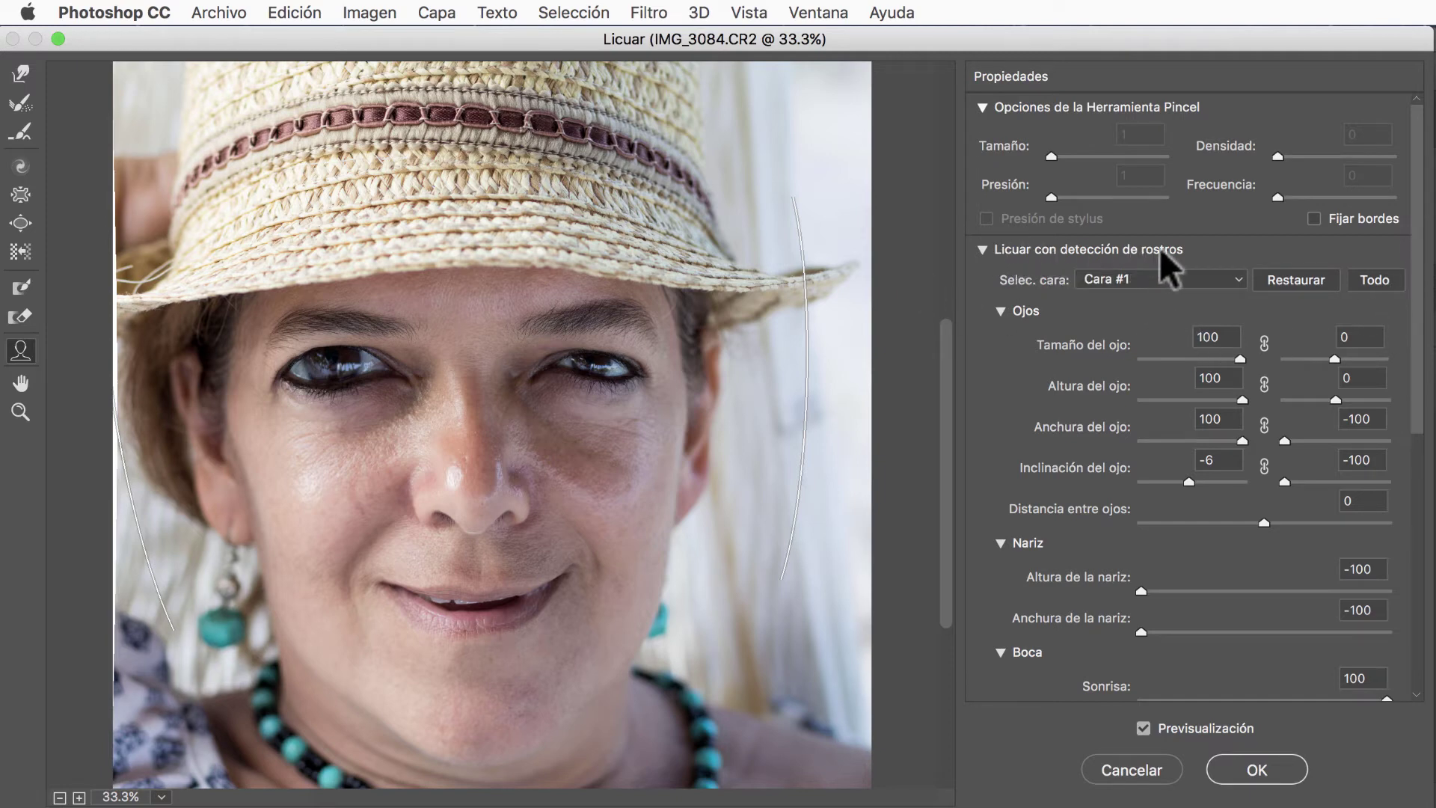
# - Confirm Cara #1 in Selec. cara and reset all face-aware sliders to 0 with Restaurar
pyautogui.click(1133, 275)
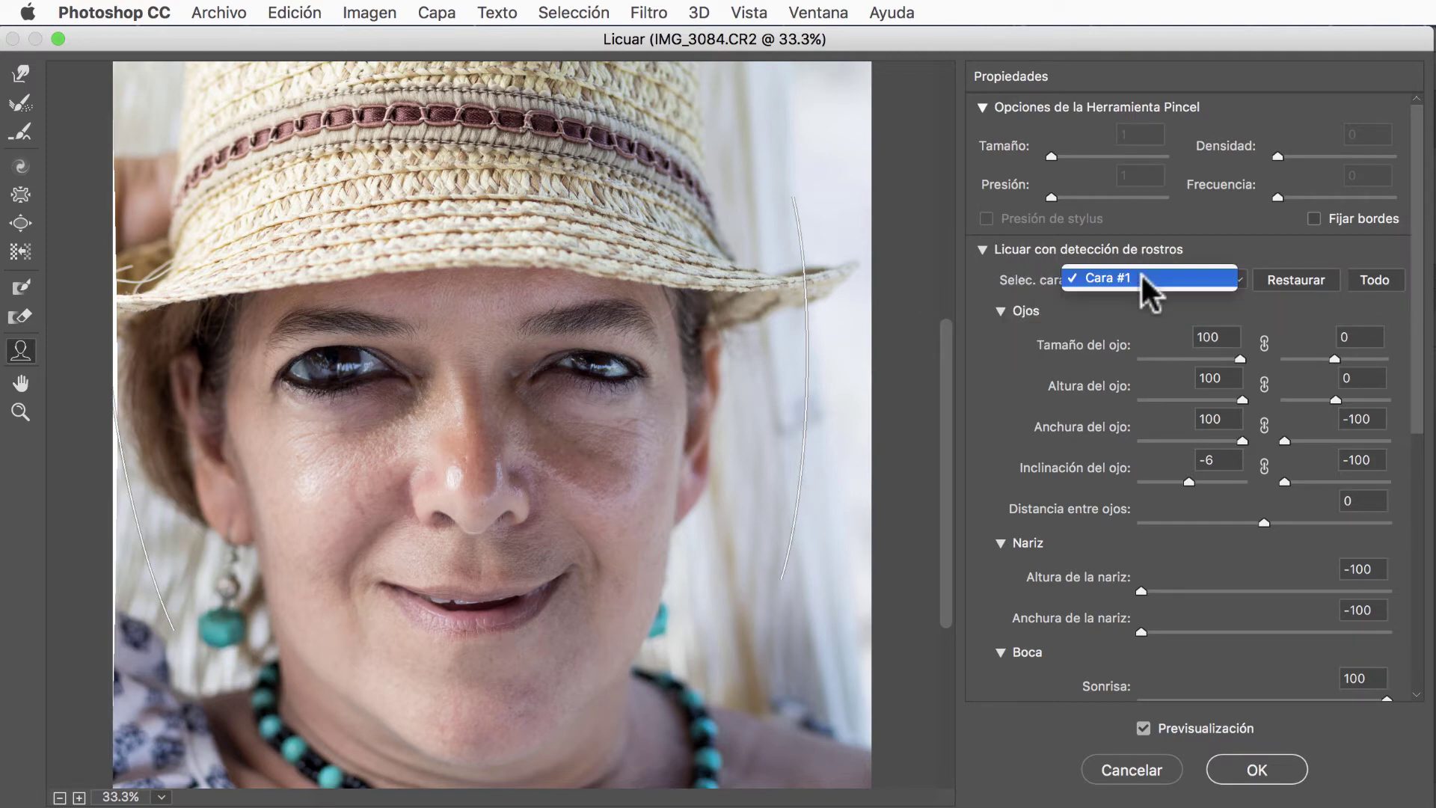
pyautogui.click(1141, 274)
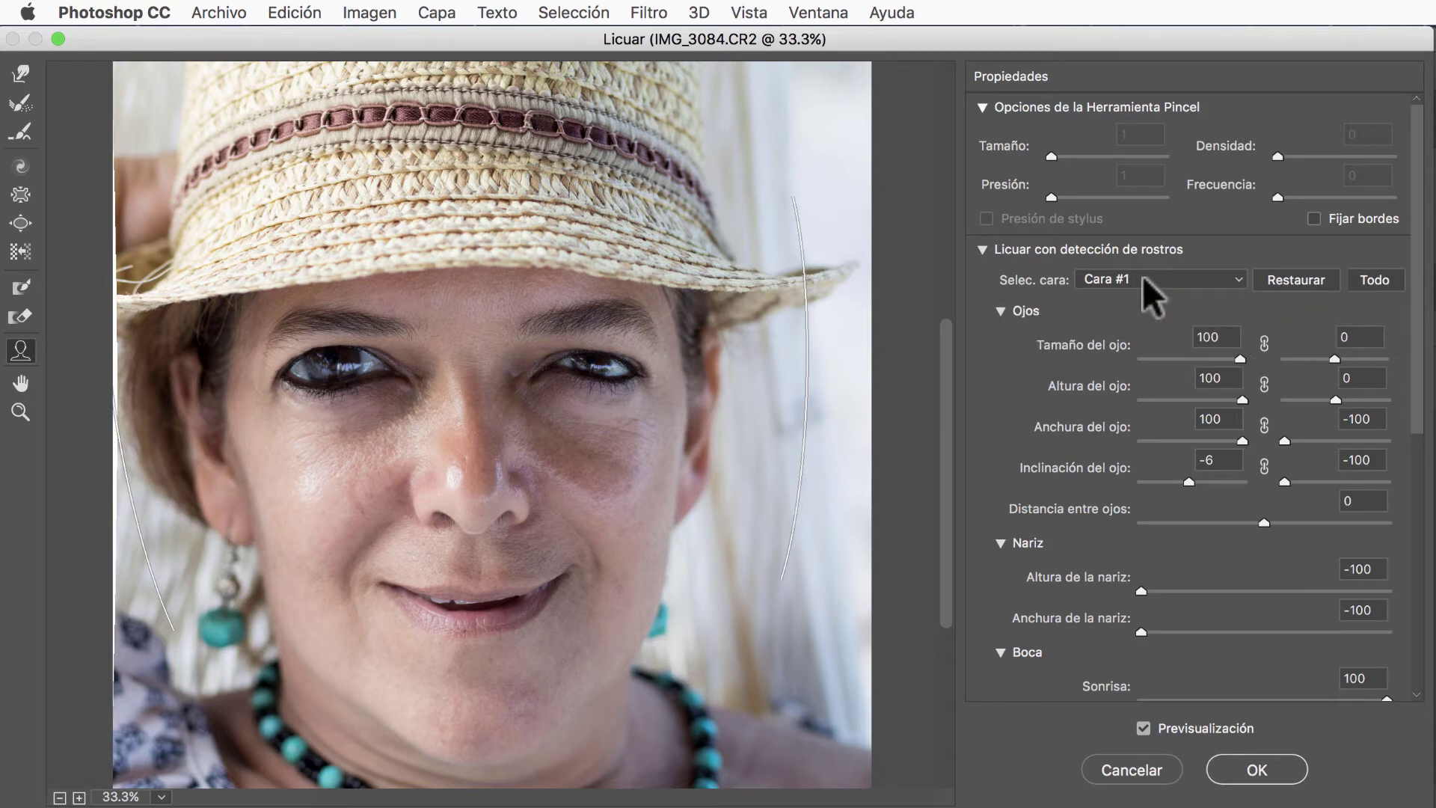
pyautogui.click(1186, 275)
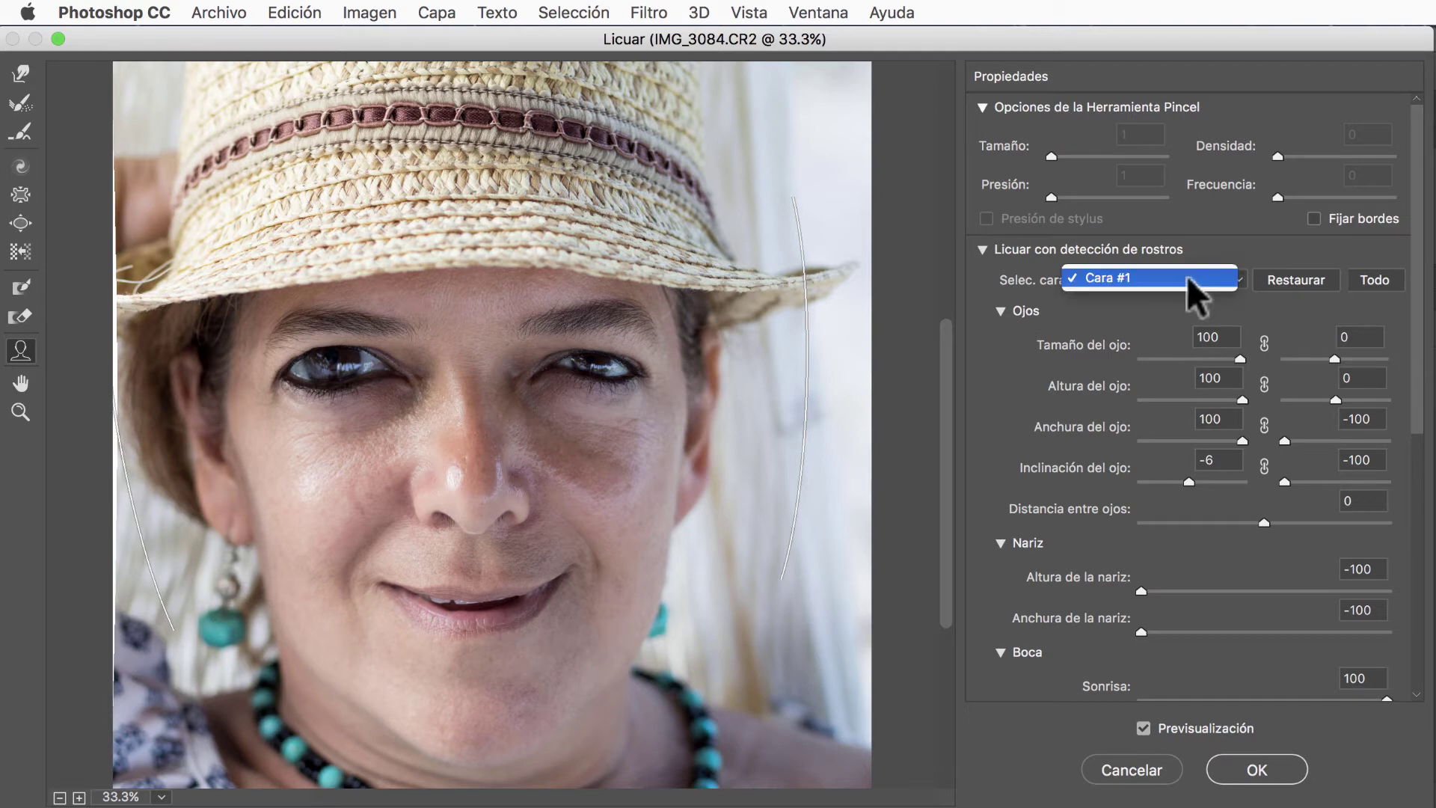
pyautogui.click(1186, 275)
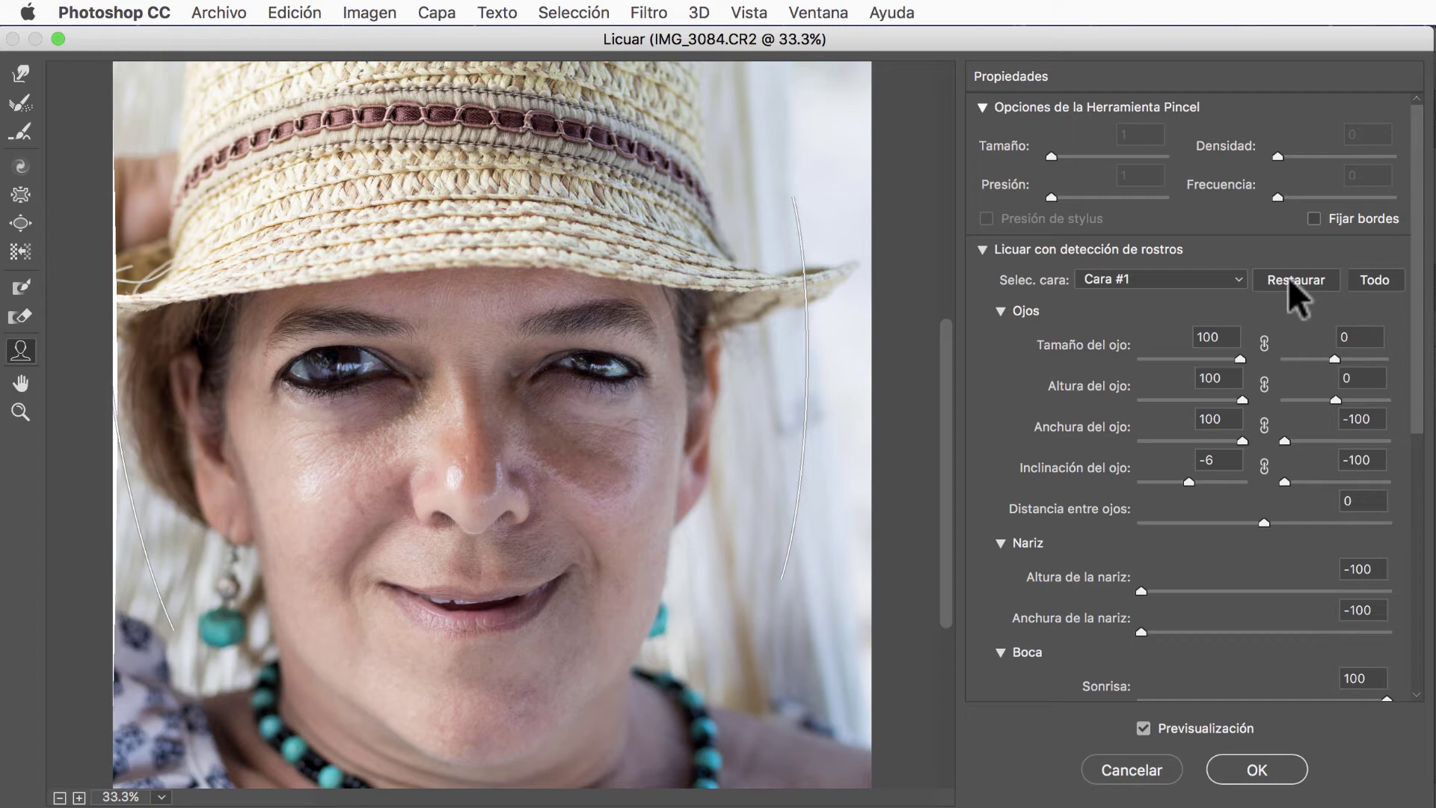
pyautogui.click(1290, 276)
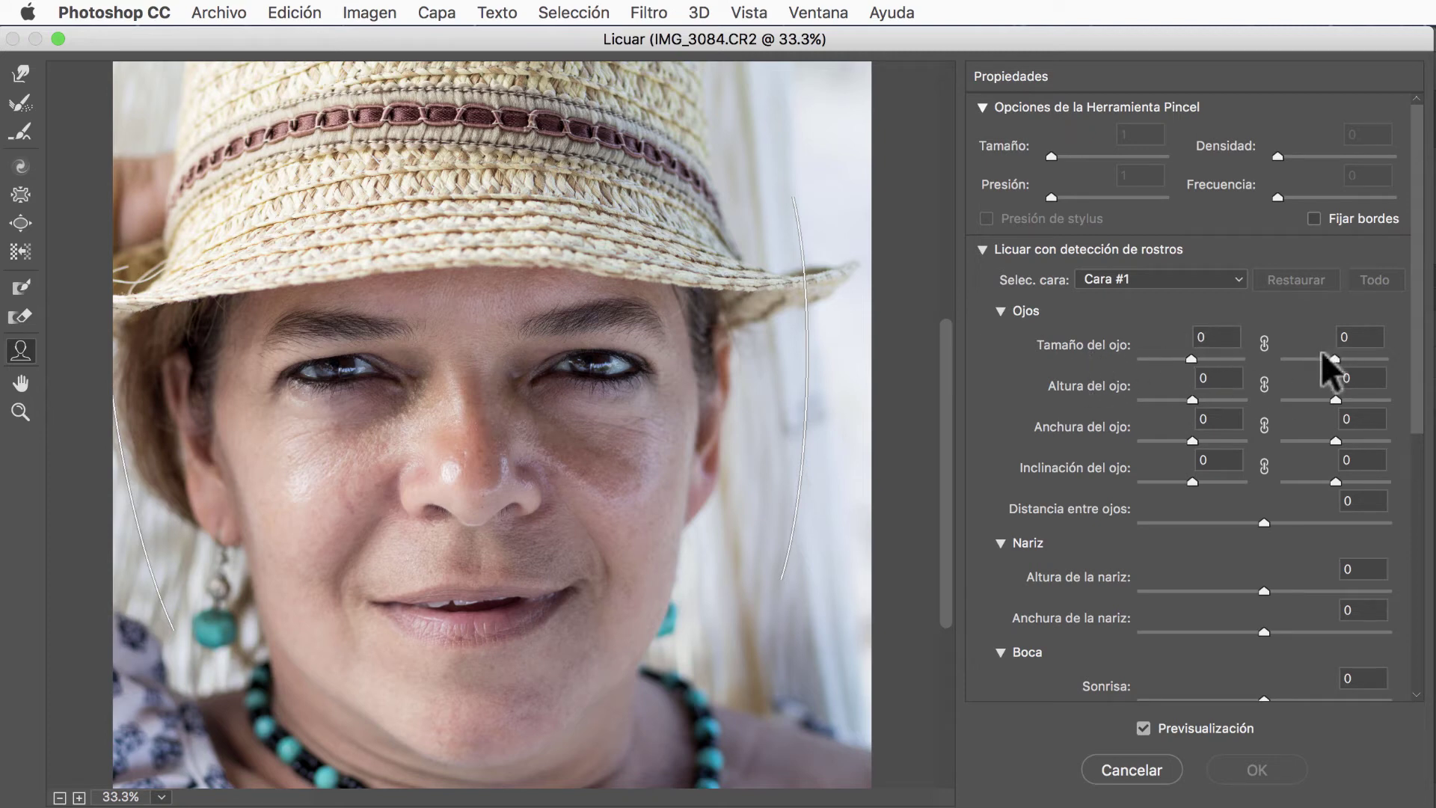
# - Set the right eye to size 56, height 64, width 73, tilt 100, and eye distance 55
pyautogui.click(1337, 360)
pyautogui.moveTo(1339, 358)
pyautogui.mouseDown()
pyautogui.moveTo(1400, 361)
pyautogui.moveTo(1362, 359)
pyautogui.moveTo(1367, 401)
pyautogui.moveTo(1314, 443)
pyautogui.moveTo(1259, 443)
pyautogui.moveTo(1404, 452)
pyautogui.moveTo(1285, 453)
pyautogui.moveTo(1397, 454)
pyautogui.moveTo(1259, 485)
pyautogui.moveTo(1405, 495)
pyautogui.mouseUp()
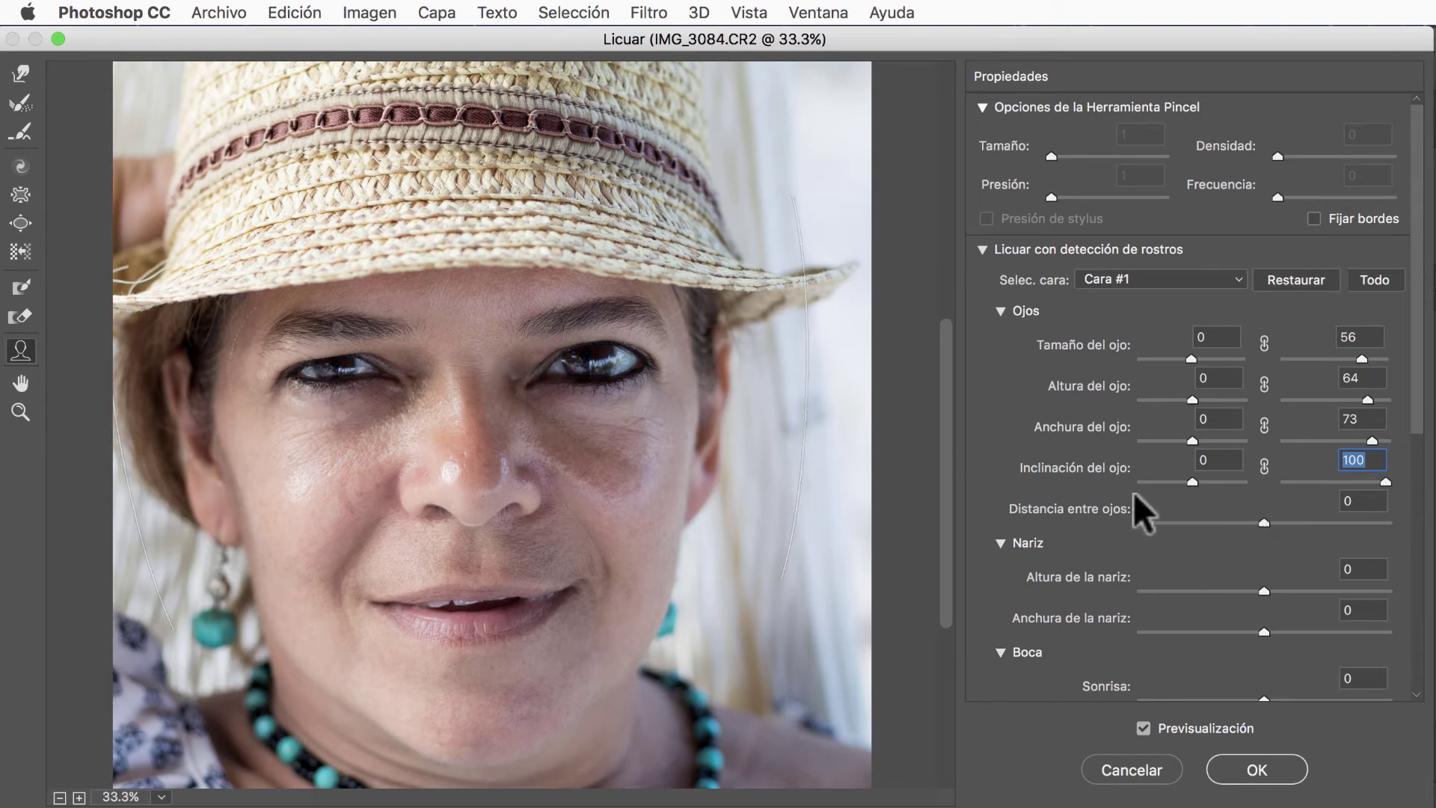
pyautogui.moveTo(1263, 524); pyautogui.dragTo(1131, 521)
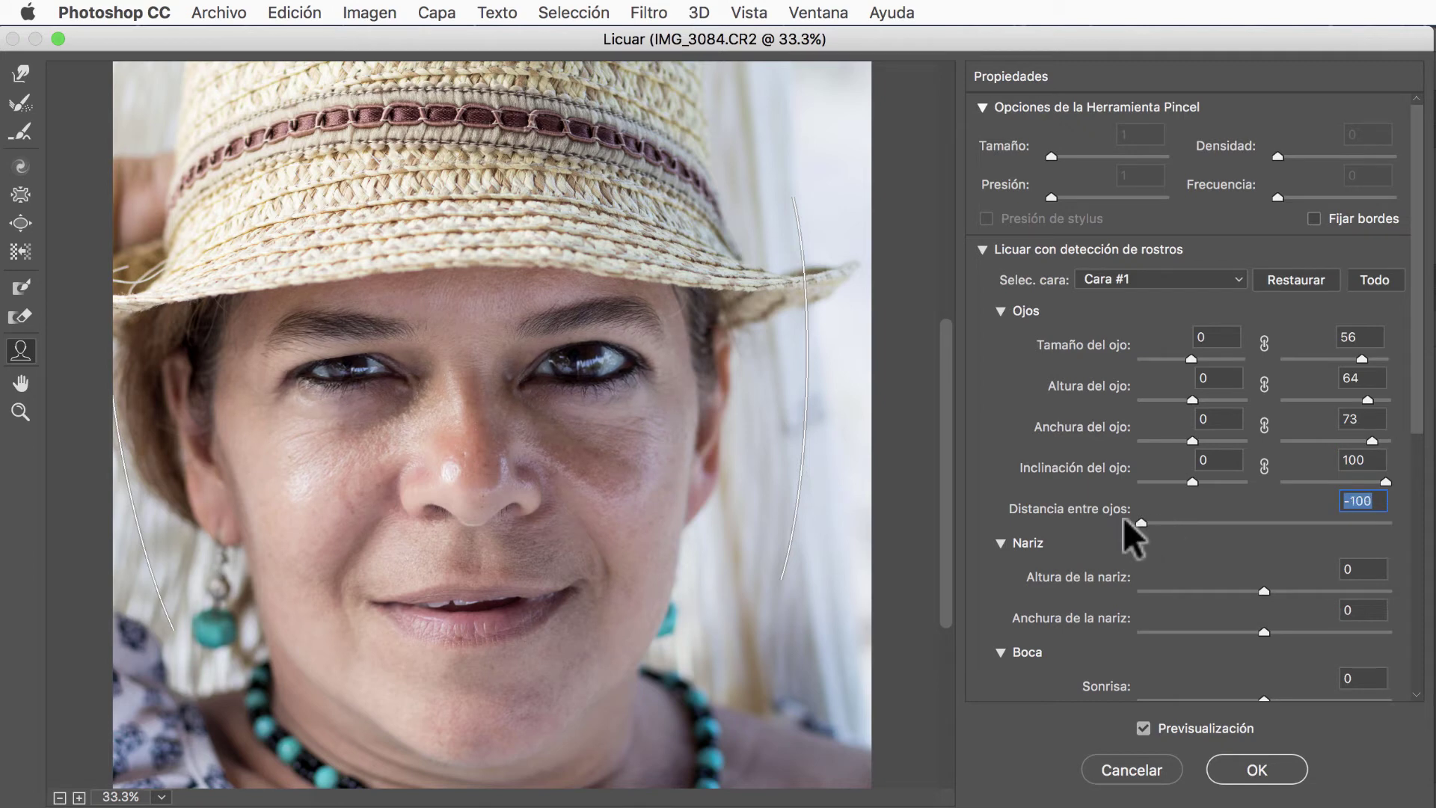
pyautogui.moveTo(1140, 522)
pyautogui.mouseDown()
pyautogui.moveTo(1394, 537)
pyautogui.moveTo(1330, 542)
pyautogui.mouseUp()
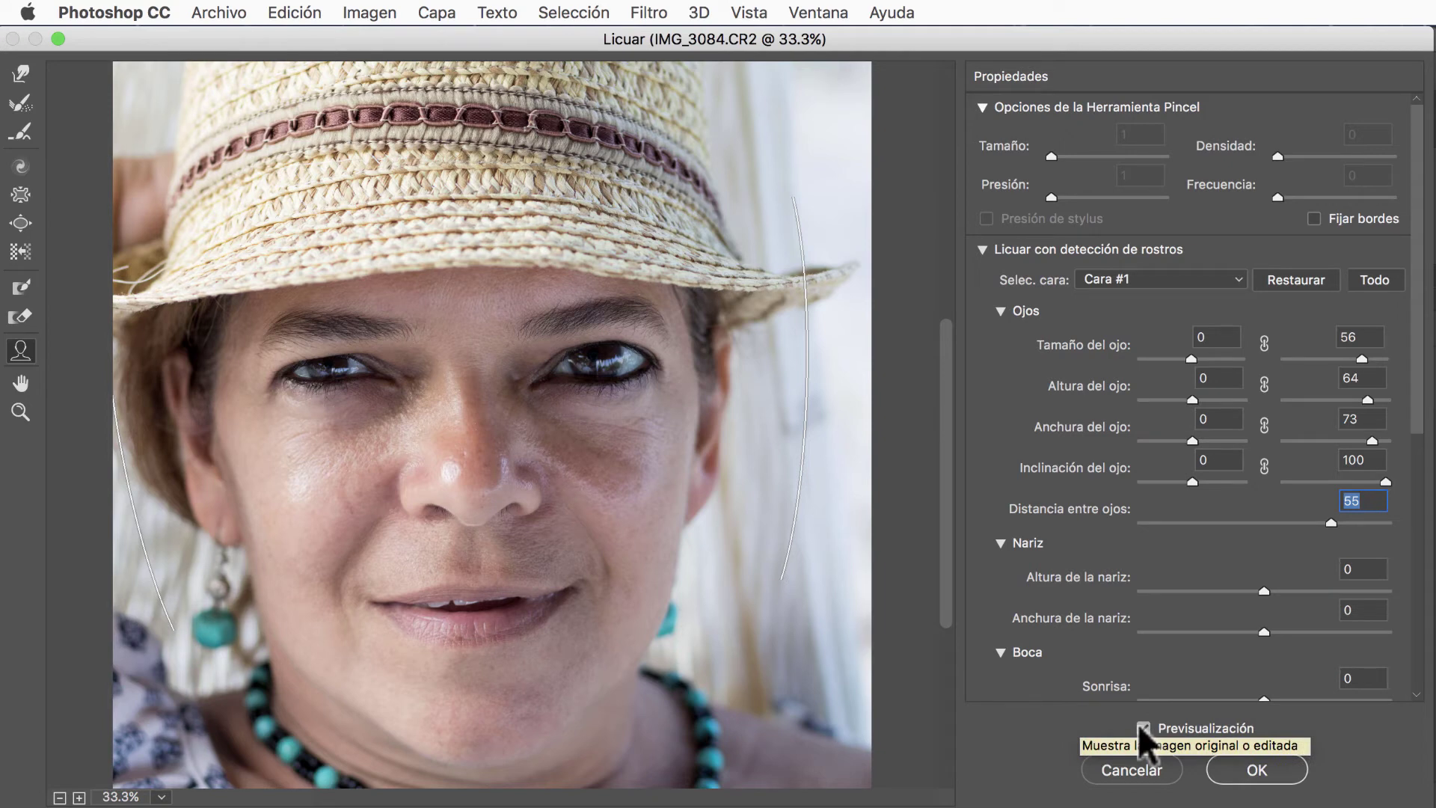
pyautogui.click(1141, 729)
pyautogui.click(1141, 728)
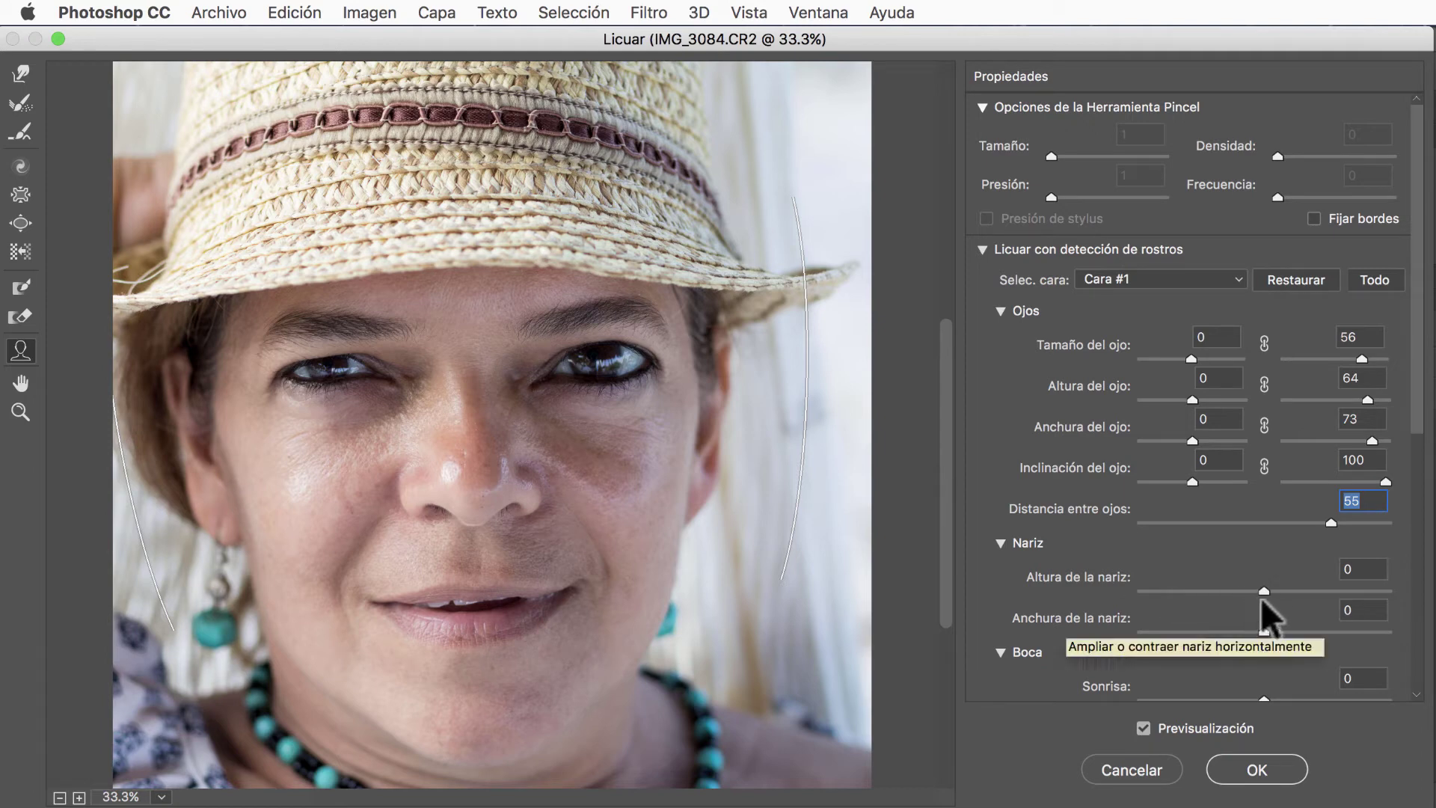
# - Set Altura de la nariz and Anchura de la nariz both to -100
pyautogui.moveTo(1263, 591)
pyautogui.mouseDown()
pyautogui.moveTo(1392, 604)
pyautogui.moveTo(1076, 605)
pyautogui.moveTo(1419, 619)
pyautogui.moveTo(1160, 609)
pyautogui.mouseUp()
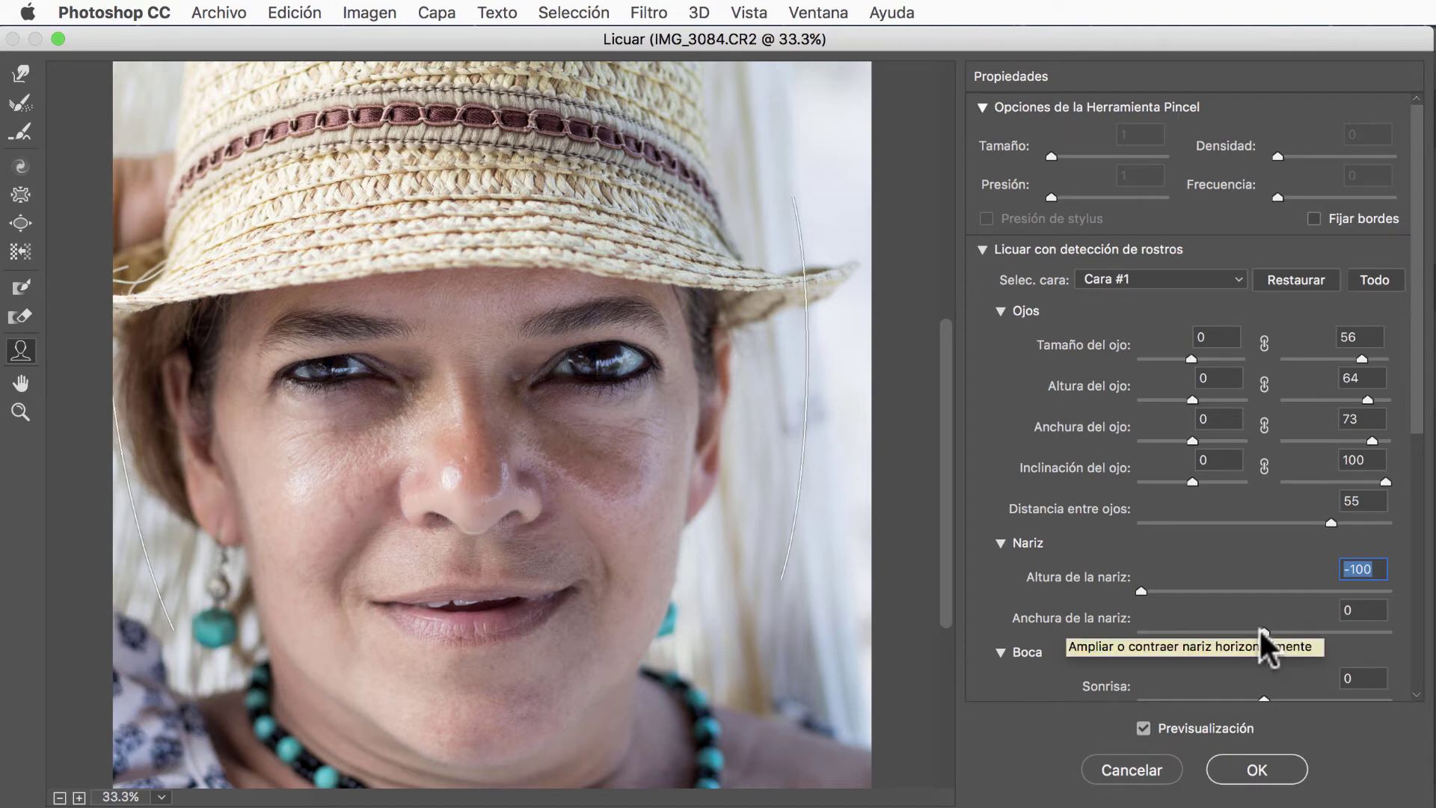
pyautogui.moveTo(1262, 632); pyautogui.dragTo(1108, 634)
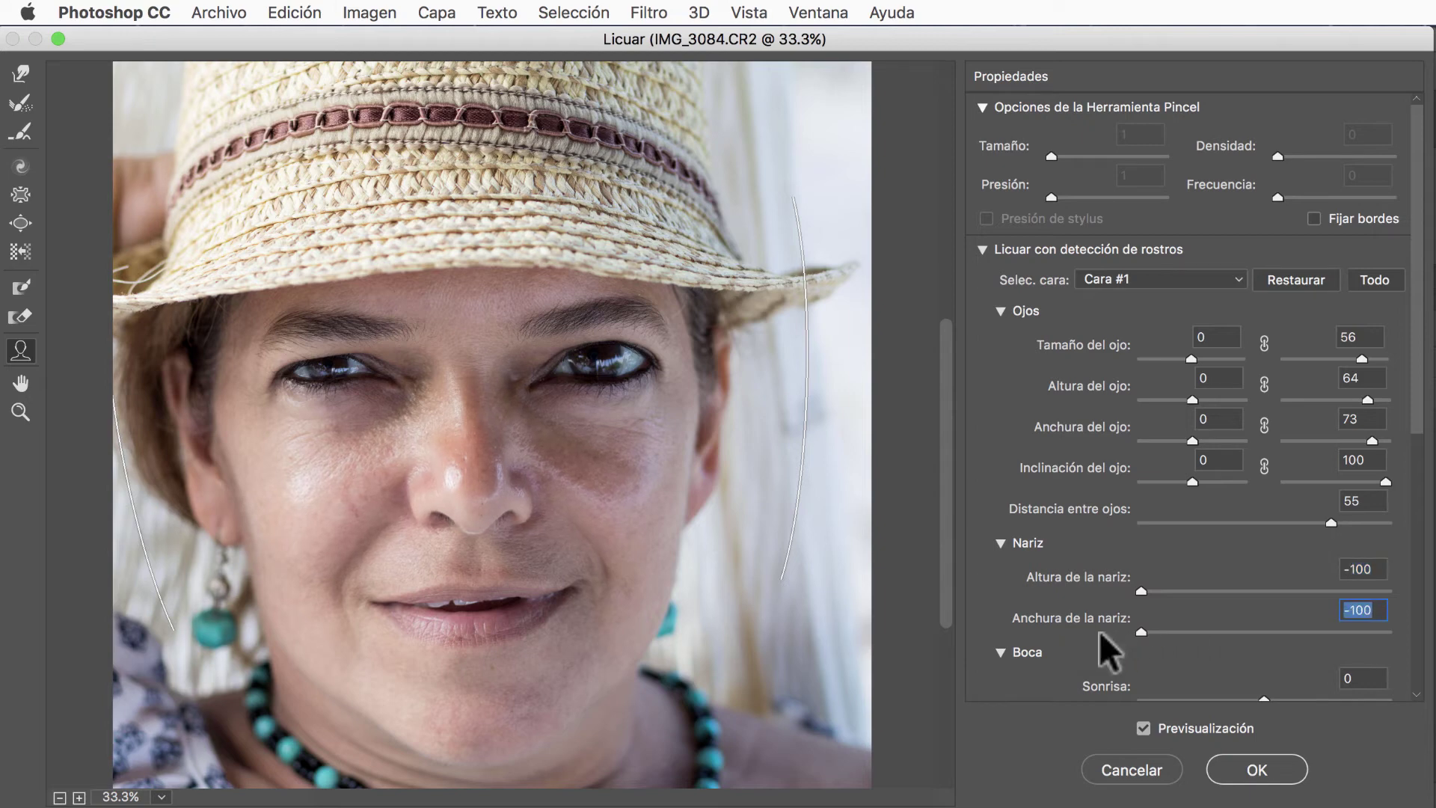
pyautogui.moveTo(1099, 634)
pyautogui.mouseDown()
pyautogui.moveTo(1387, 634)
pyautogui.moveTo(1083, 650)
pyautogui.mouseUp()
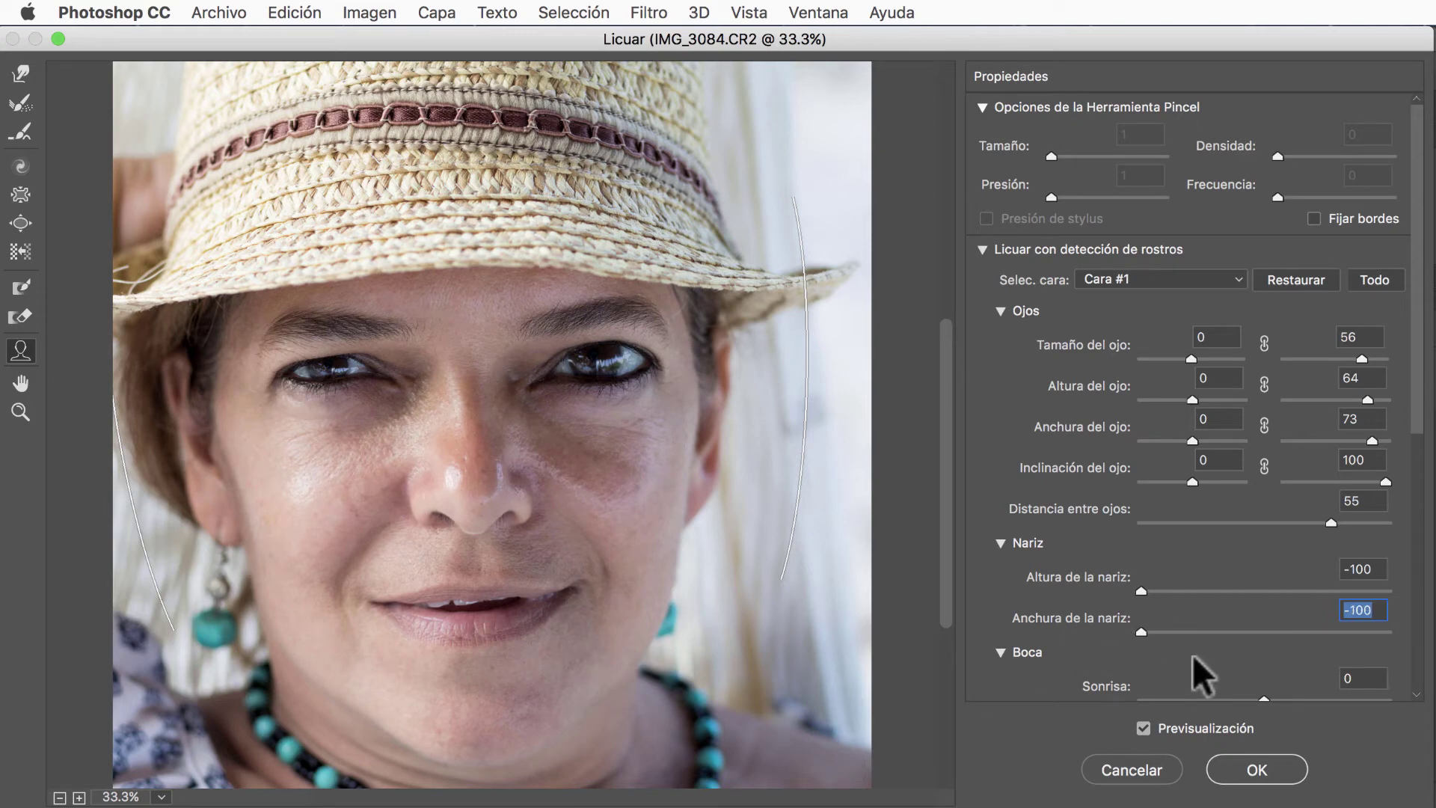
pyautogui.scroll(-10, 1226, 673)
pyautogui.scroll(5, 1226, 673)
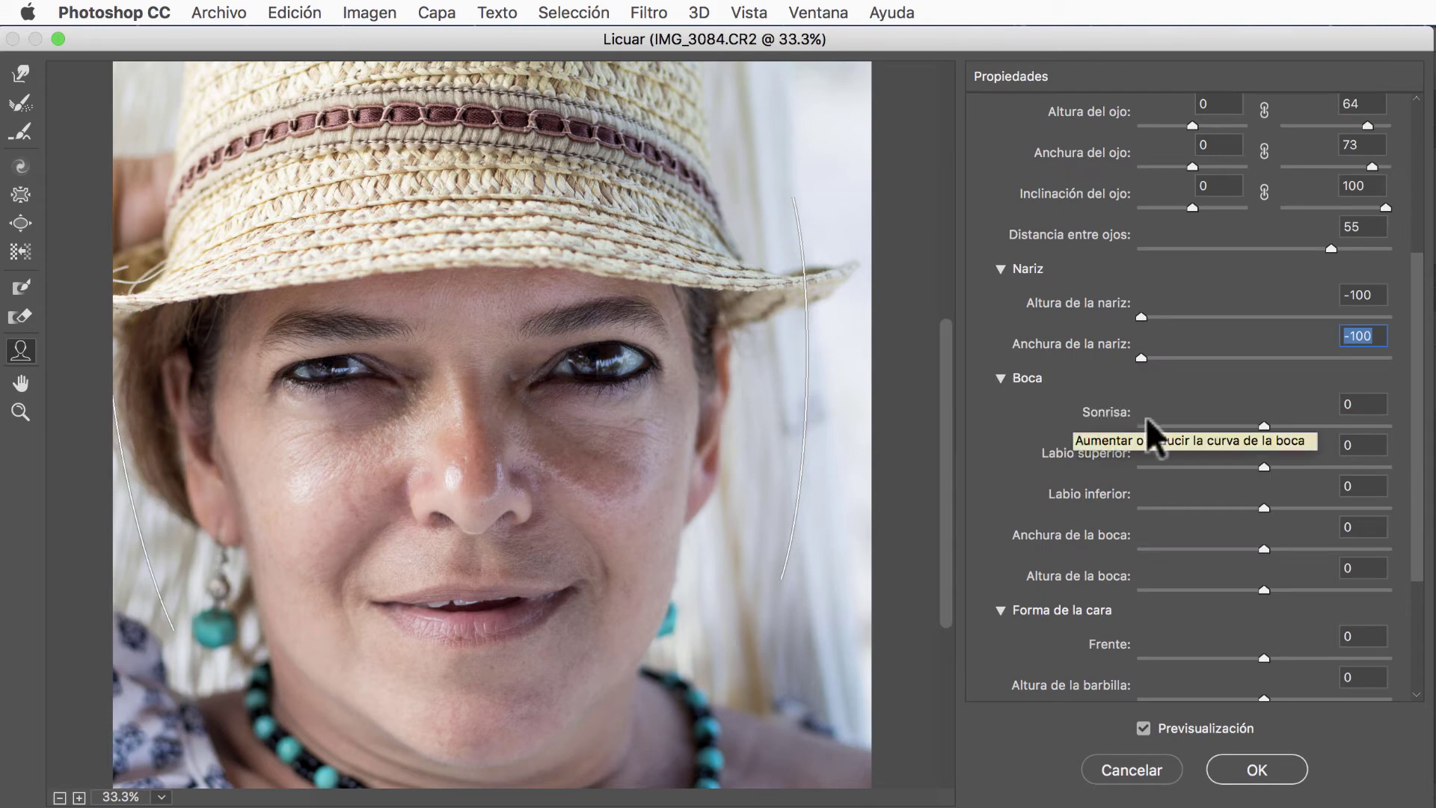
pyautogui.moveTo(1264, 454)
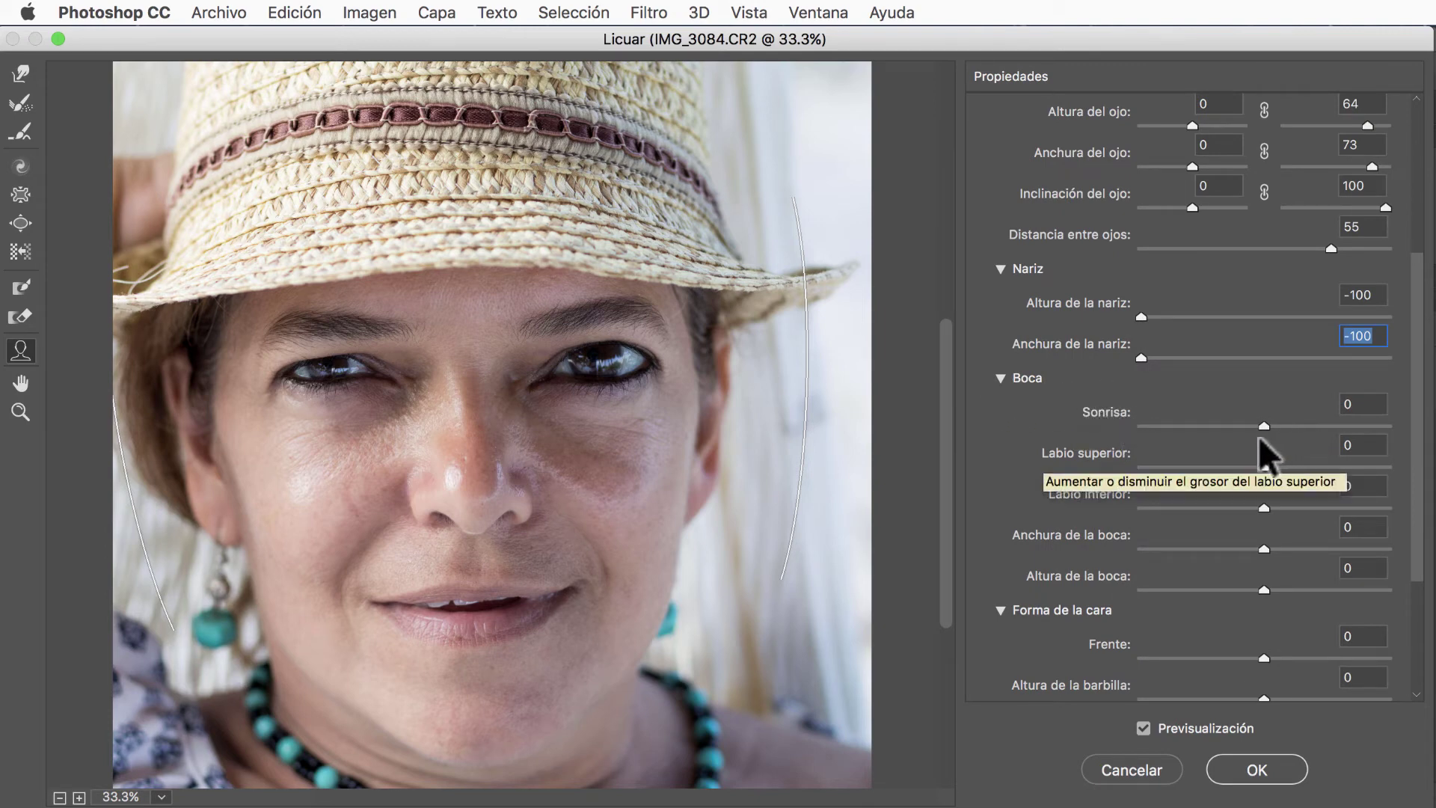
# - Set smile 100, upper lip -100, lower lip -62, and mouth width and height -100
pyautogui.moveTo(1264, 426)
pyautogui.mouseDown()
pyautogui.moveTo(1393, 426)
pyautogui.moveTo(1043, 442)
pyautogui.moveTo(1393, 460)
pyautogui.mouseUp()
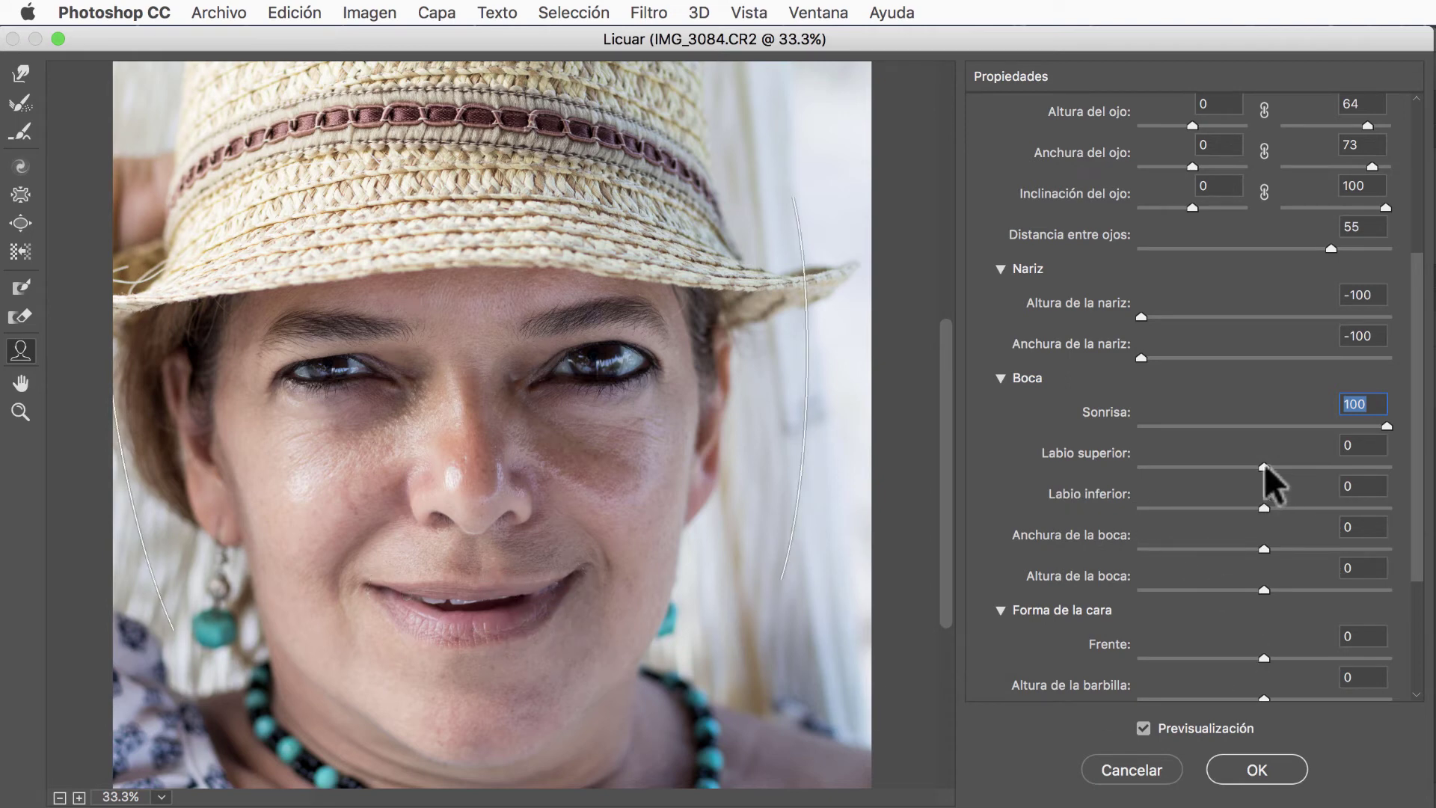
pyautogui.moveTo(1263, 466)
pyautogui.mouseDown()
pyautogui.moveTo(1073, 464)
pyautogui.moveTo(1432, 486)
pyautogui.moveTo(1039, 486)
pyautogui.mouseUp()
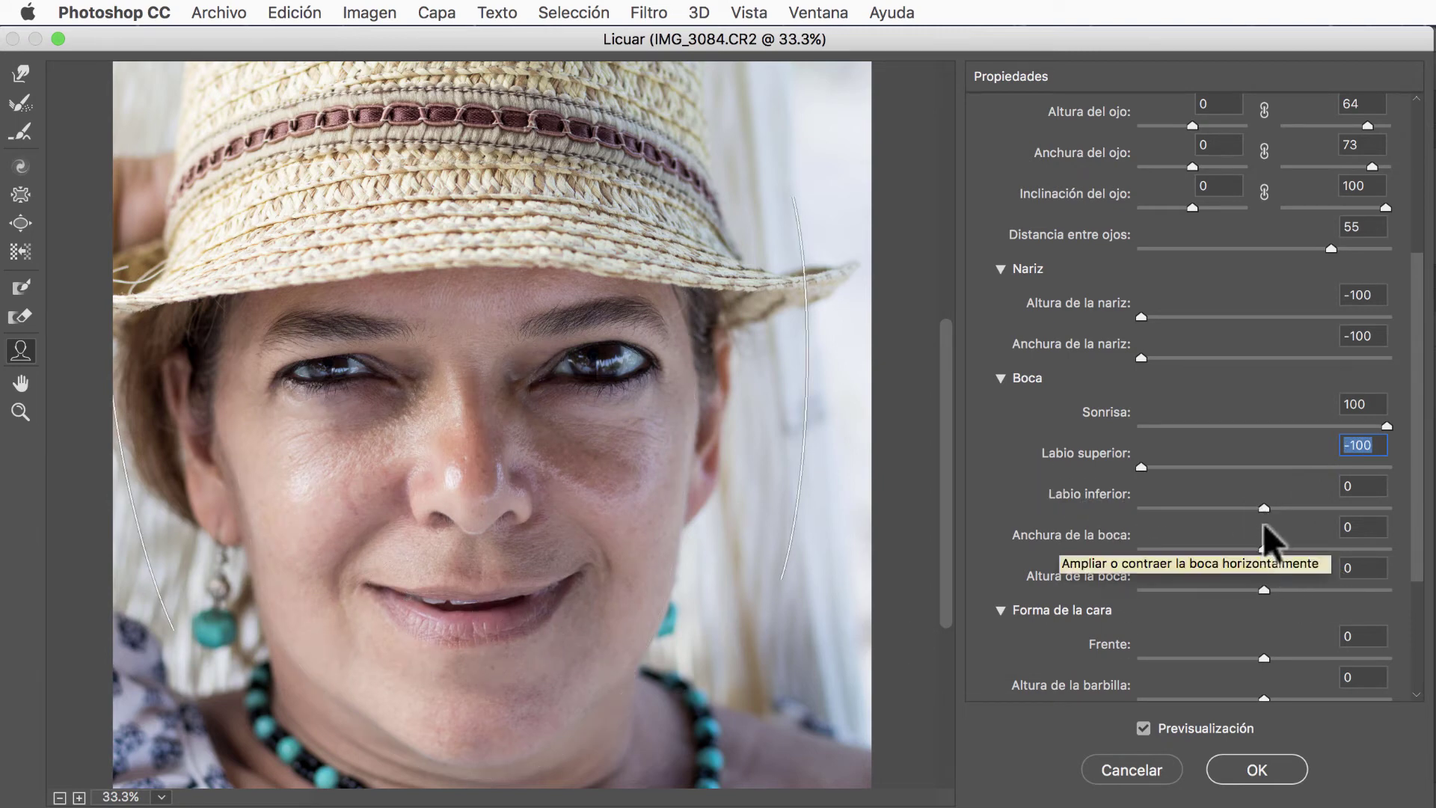
pyautogui.moveTo(1264, 508)
pyautogui.mouseDown()
pyautogui.moveTo(1082, 512)
pyautogui.moveTo(1402, 511)
pyautogui.moveTo(1158, 511)
pyautogui.moveTo(1195, 536)
pyautogui.mouseUp()
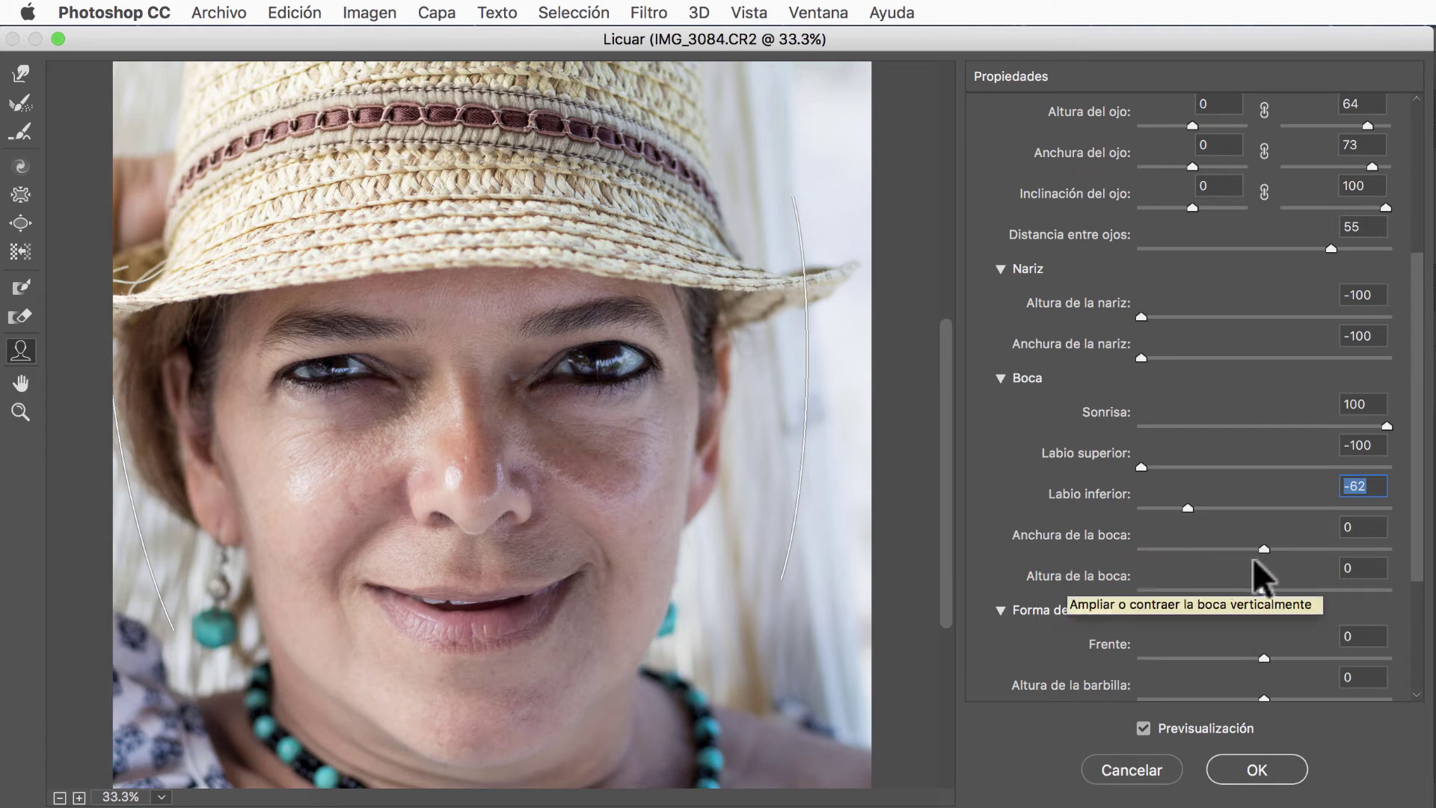
pyautogui.moveTo(1264, 550)
pyautogui.mouseDown()
pyautogui.moveTo(1097, 545)
pyautogui.moveTo(1389, 548)
pyautogui.moveTo(1106, 559)
pyautogui.mouseUp()
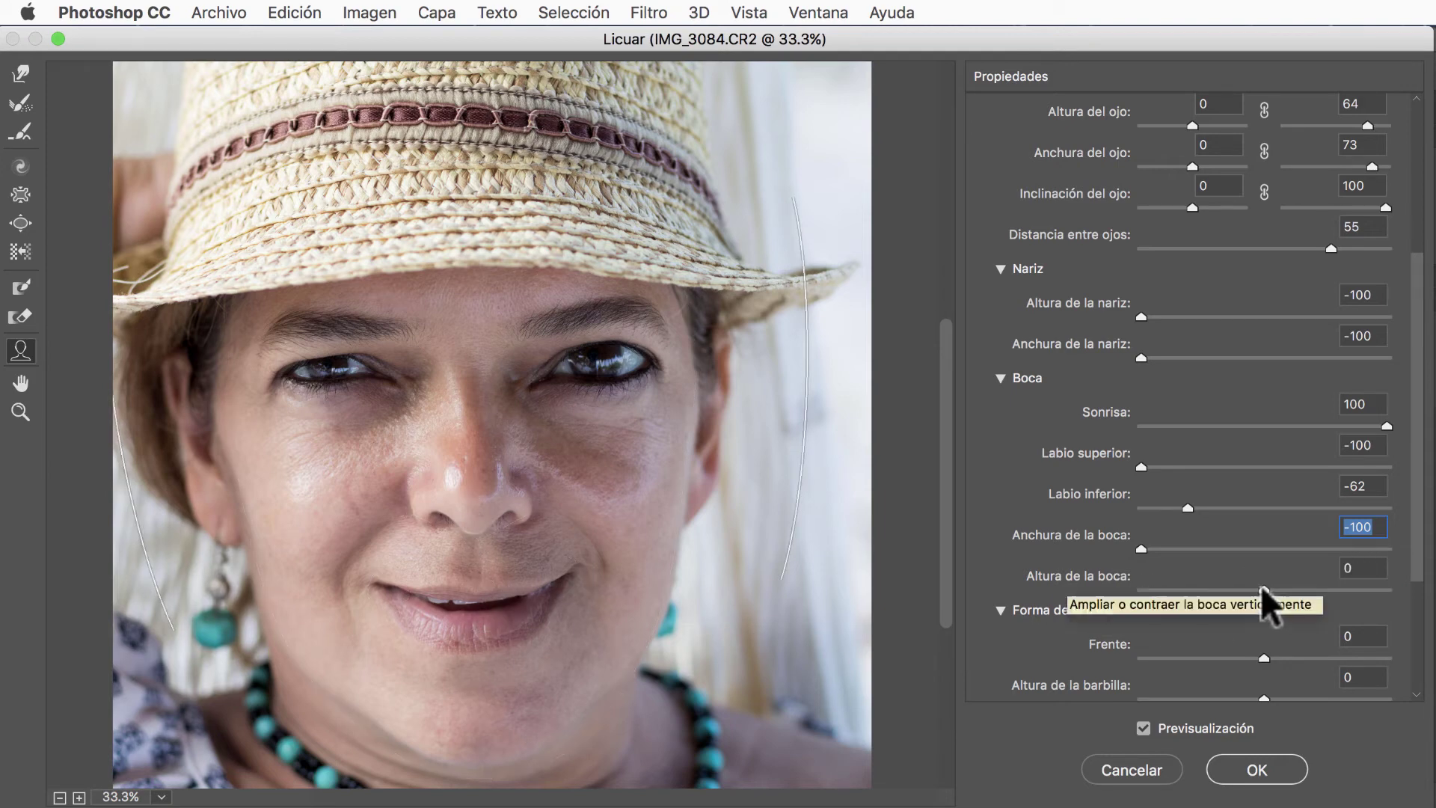
pyautogui.moveTo(1262, 589); pyautogui.dragTo(1137, 589)
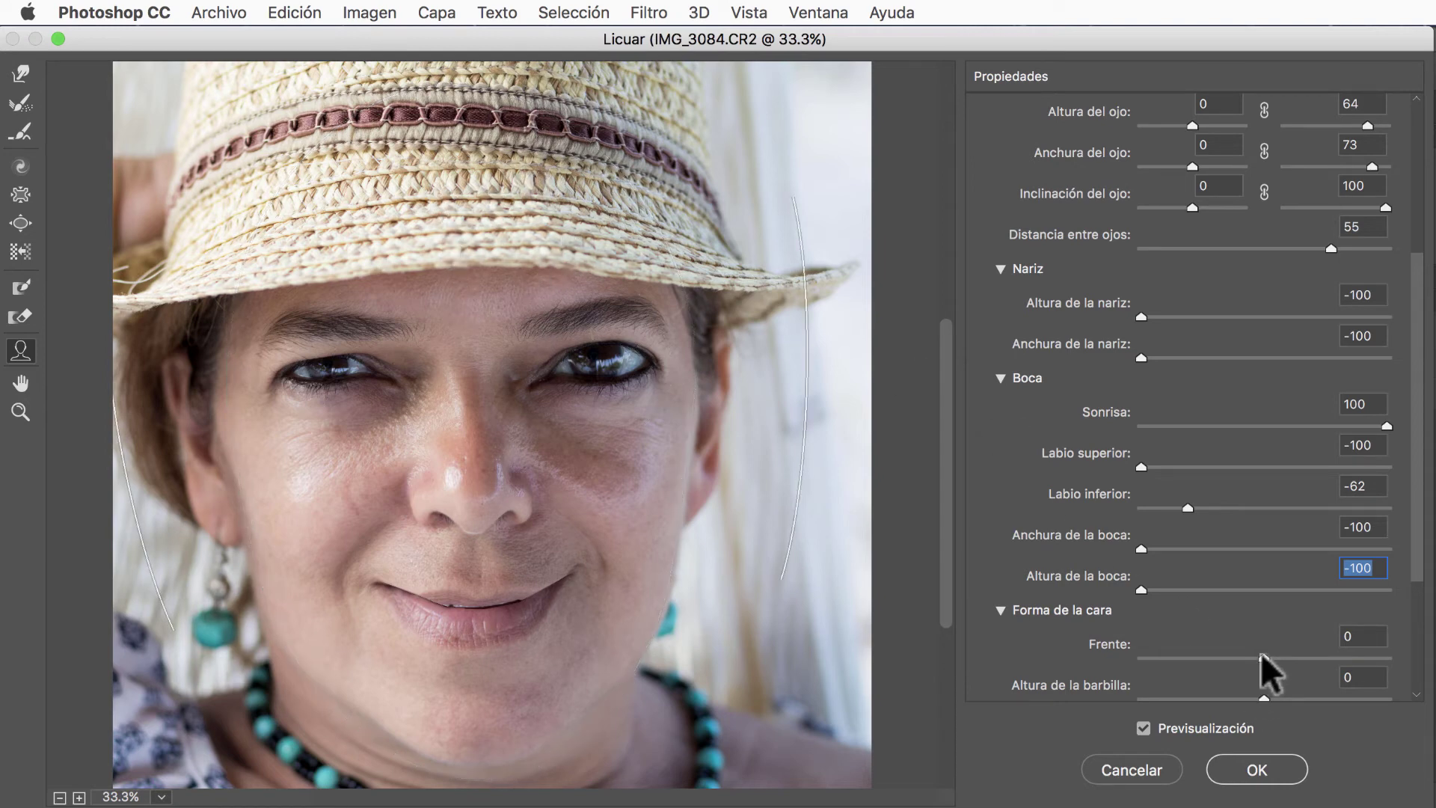
# - Try several Frente values, ending with the forehead at -100
pyautogui.moveTo(1264, 662)
pyautogui.mouseDown()
pyautogui.moveTo(1148, 670)
pyautogui.moveTo(1286, 673)
pyautogui.moveTo(1102, 674)
pyautogui.moveTo(1346, 689)
pyautogui.moveTo(1094, 688)
pyautogui.mouseUp()
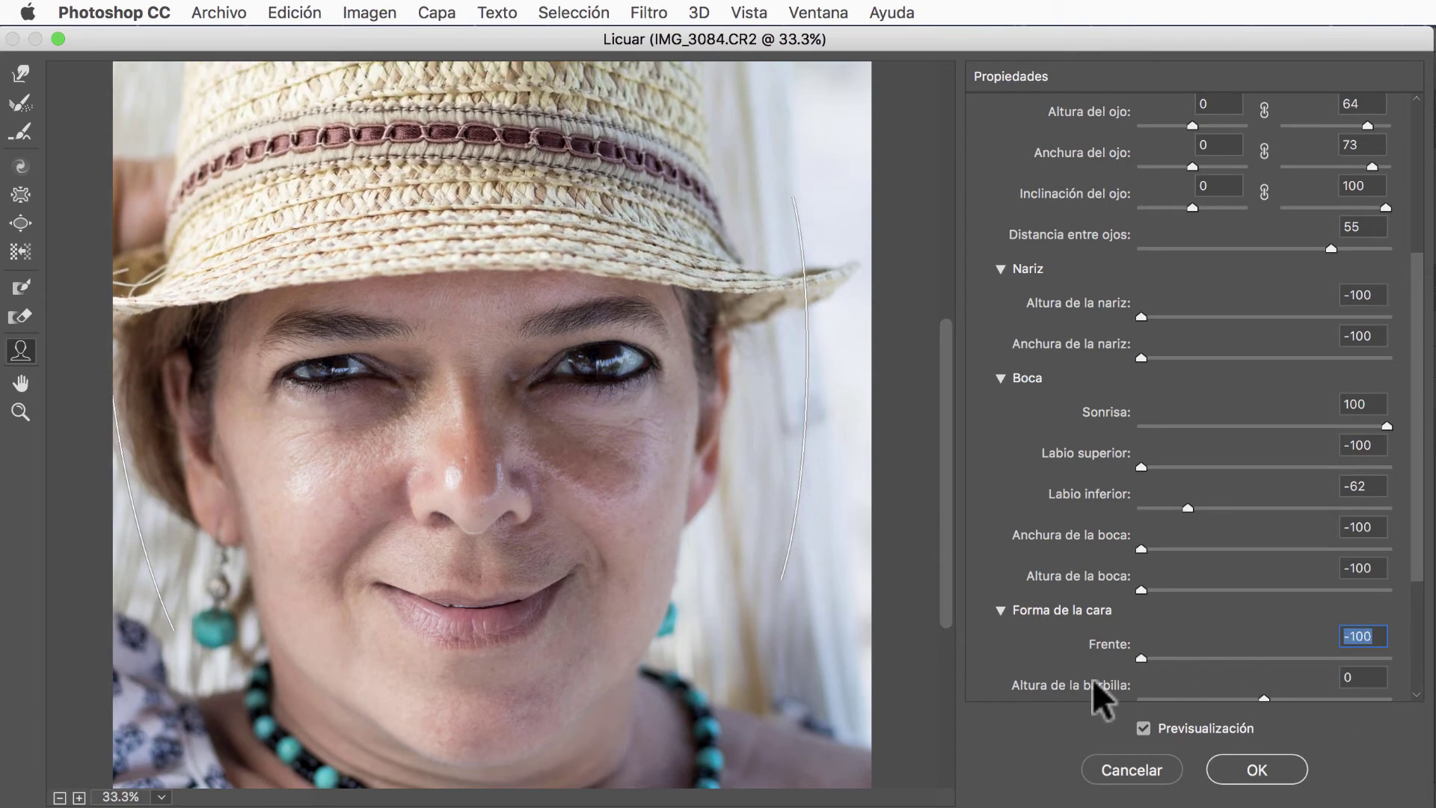
pyautogui.write('0')
pyautogui.press('Return')
pyautogui.write('100')
pyautogui.press('Return')
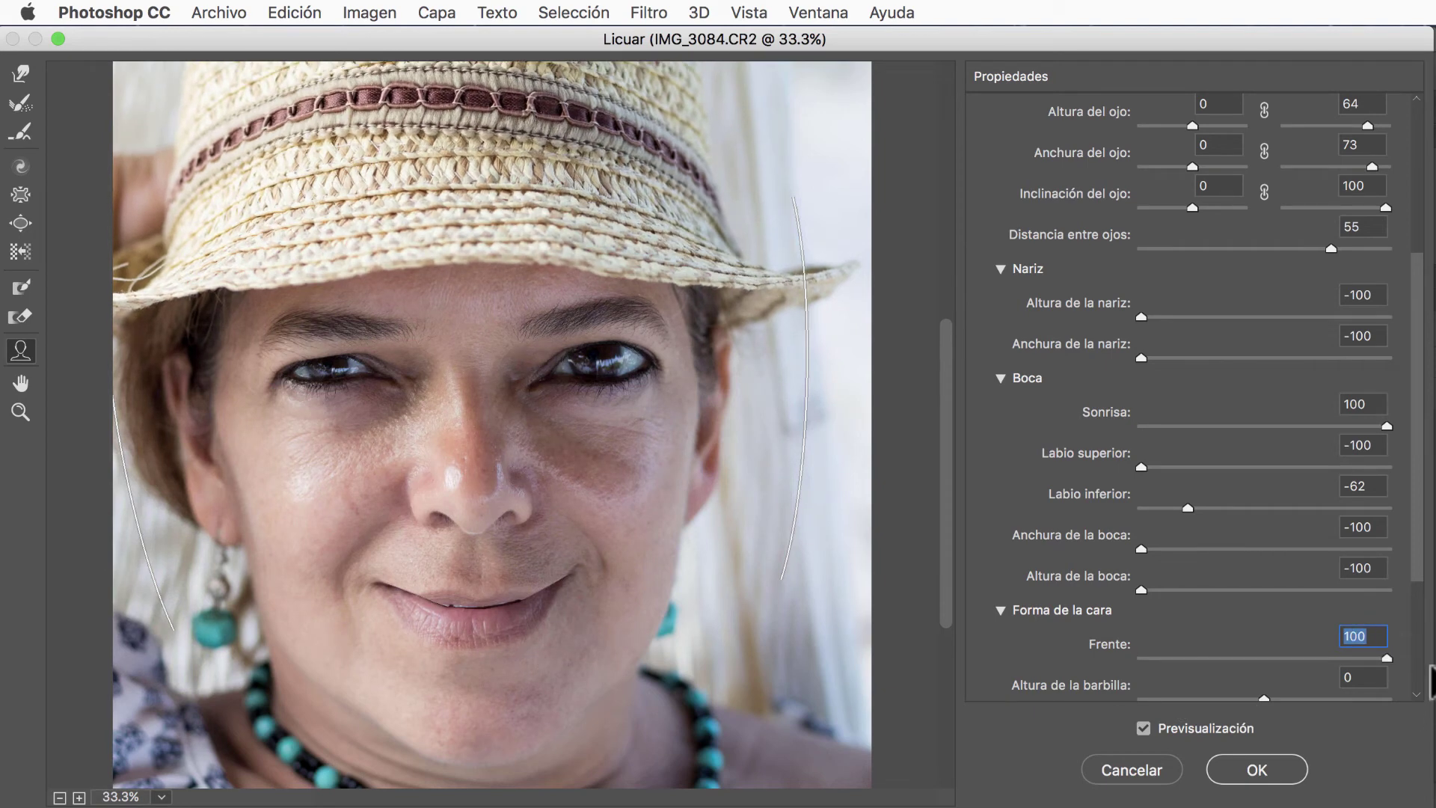
pyautogui.moveTo(1388, 661); pyautogui.dragTo(1054, 677)
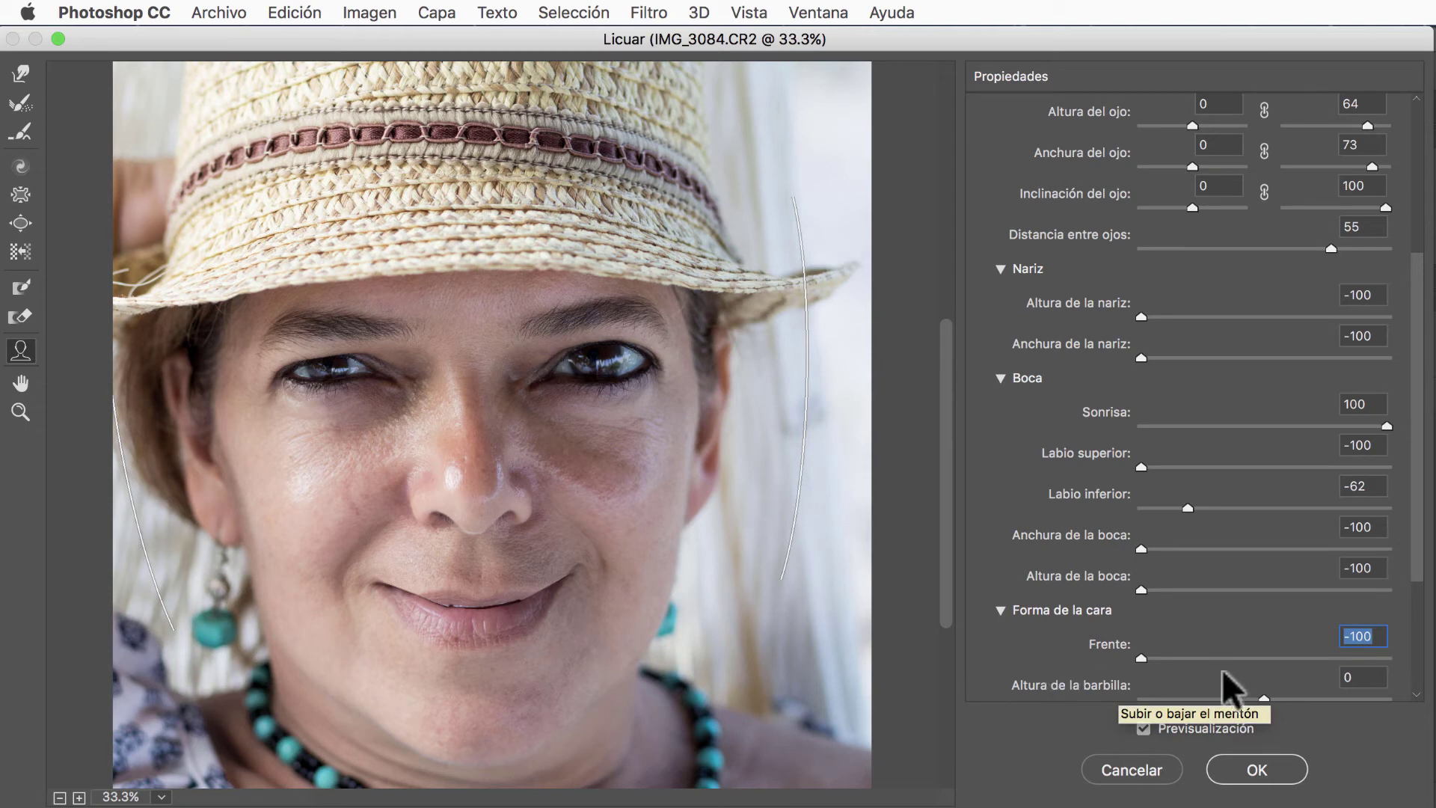
# - Set chin height to -73, jawline to -100 and narrow the face width to -100
pyautogui.moveTo(1421, 538); pyautogui.dragTo(1412, 649)
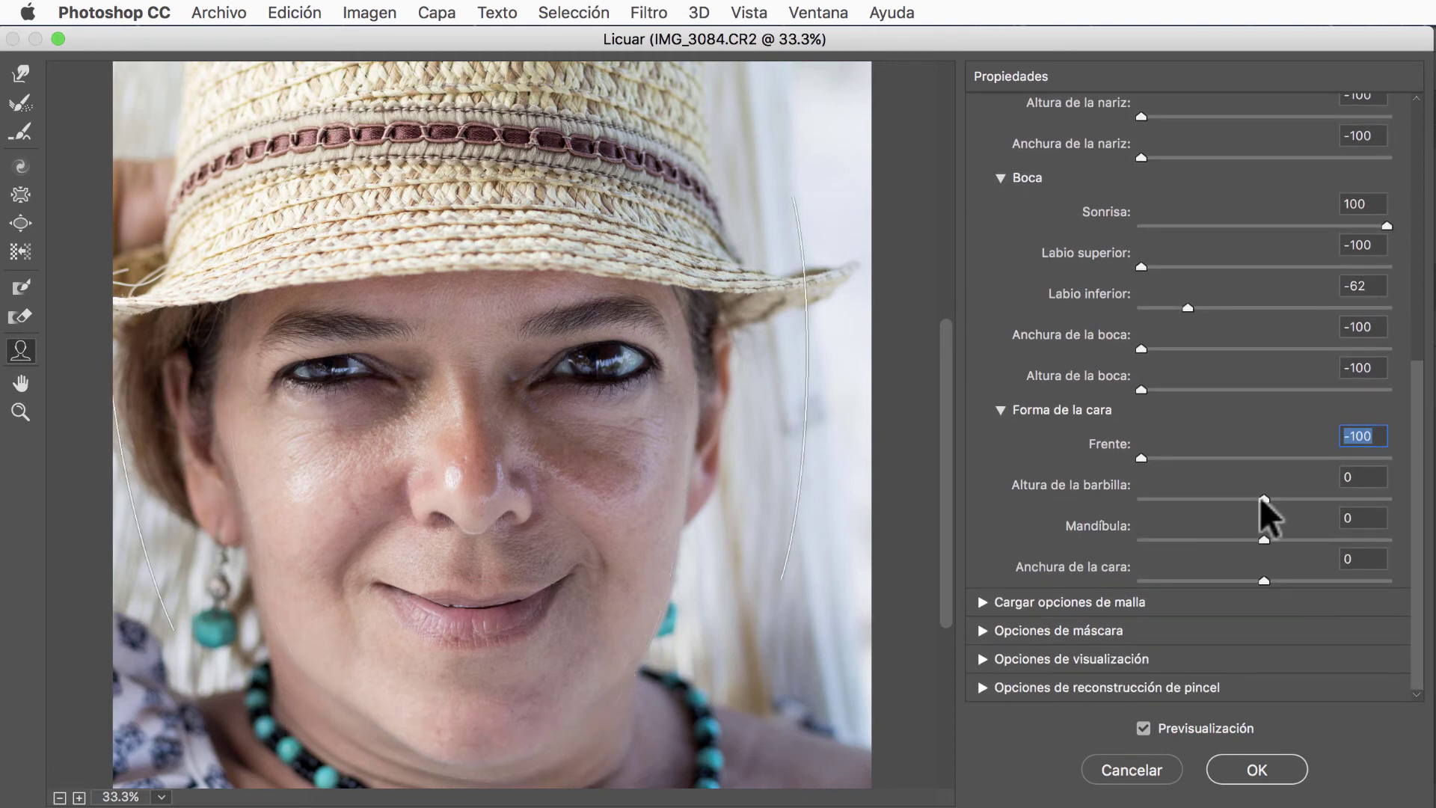
pyautogui.moveTo(1264, 499); pyautogui.dragTo(1088, 501)
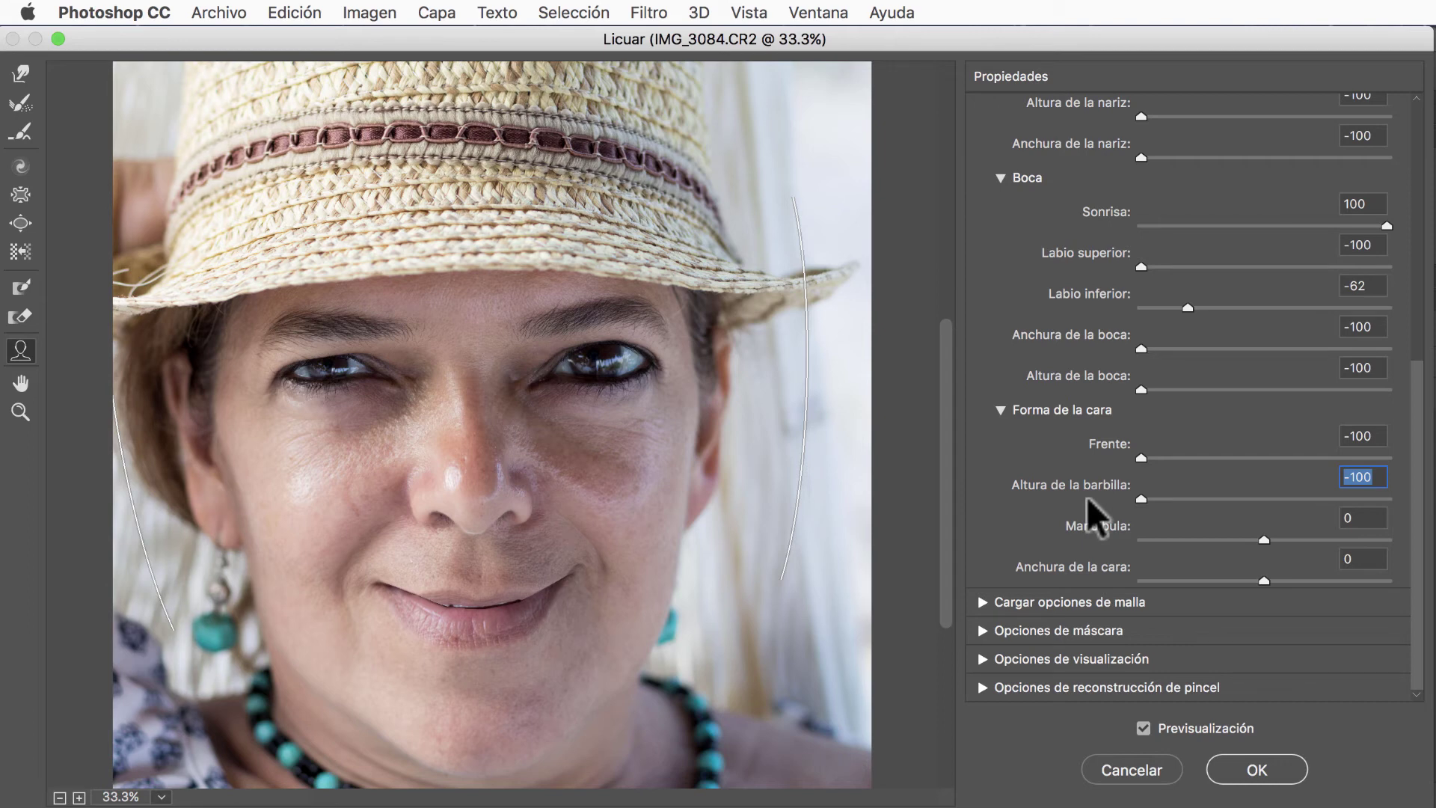
pyautogui.moveTo(1141, 499); pyautogui.dragTo(1401, 509)
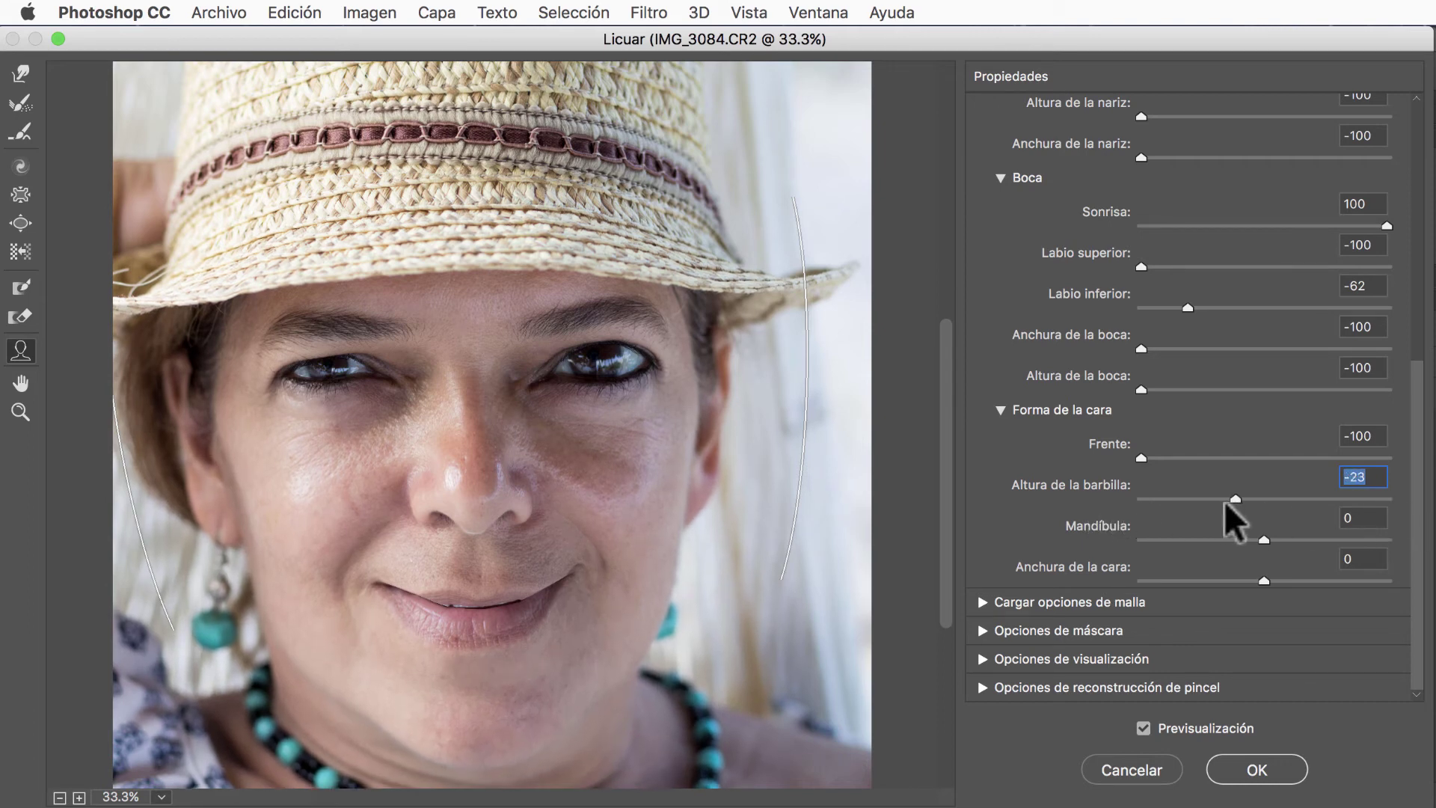
pyautogui.moveTo(1385, 498)
pyautogui.mouseDown()
pyautogui.moveTo(1114, 516)
pyautogui.moveTo(1180, 527)
pyautogui.mouseUp()
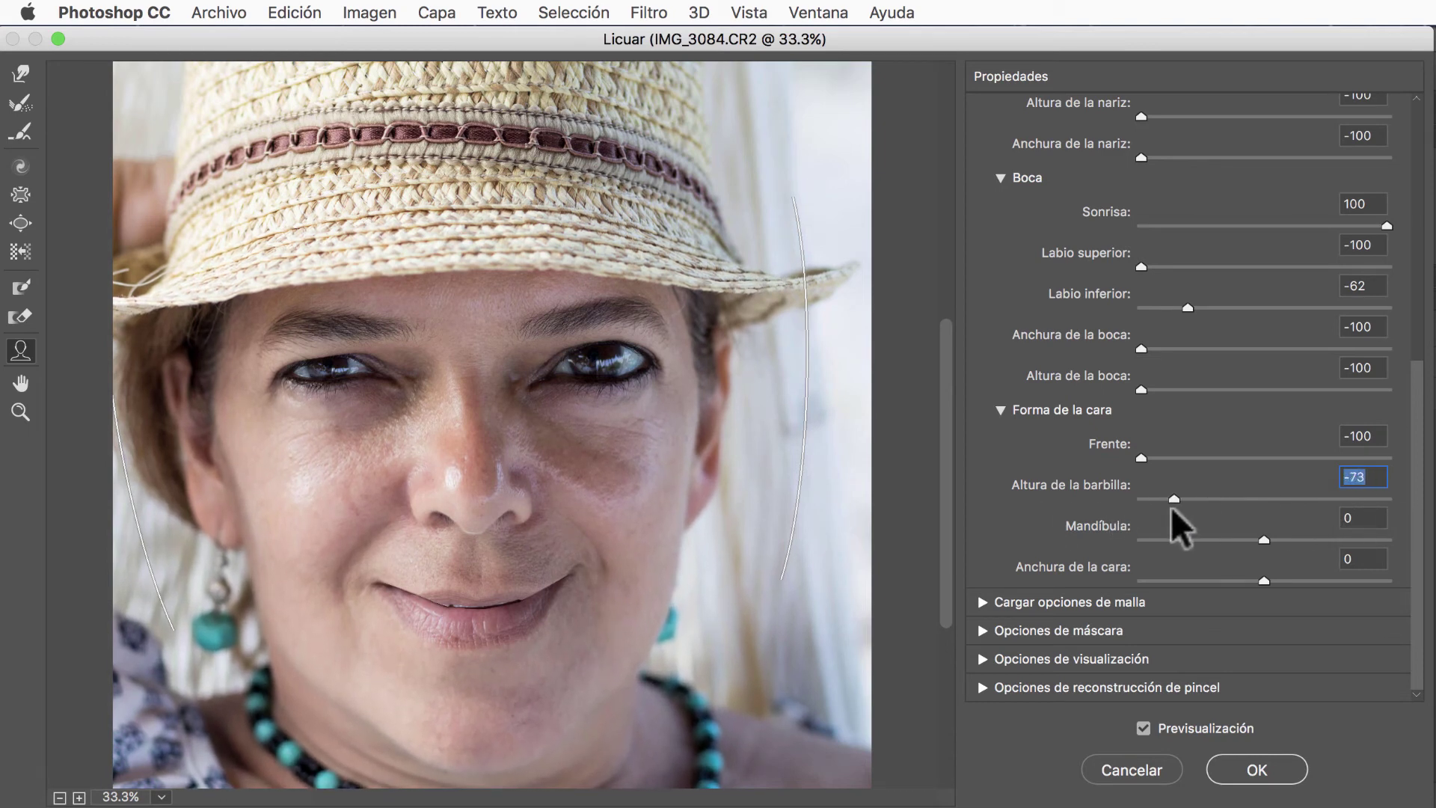
pyautogui.moveTo(1263, 539)
pyautogui.mouseDown()
pyautogui.moveTo(1345, 540)
pyautogui.moveTo(1282, 539)
pyautogui.mouseUp()
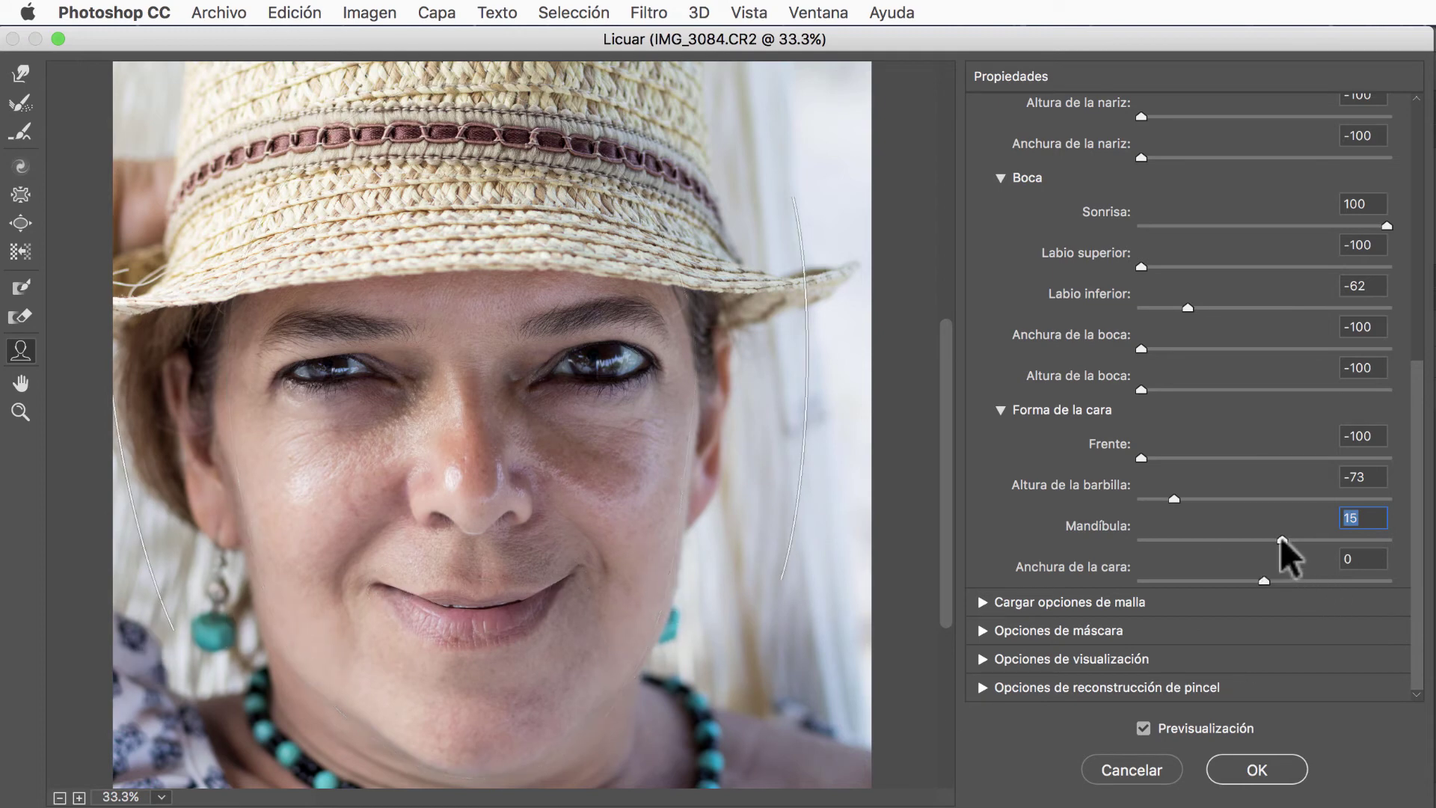
pyautogui.moveTo(1282, 540)
pyautogui.mouseDown()
pyautogui.moveTo(1415, 550)
pyautogui.moveTo(1112, 534)
pyautogui.mouseUp()
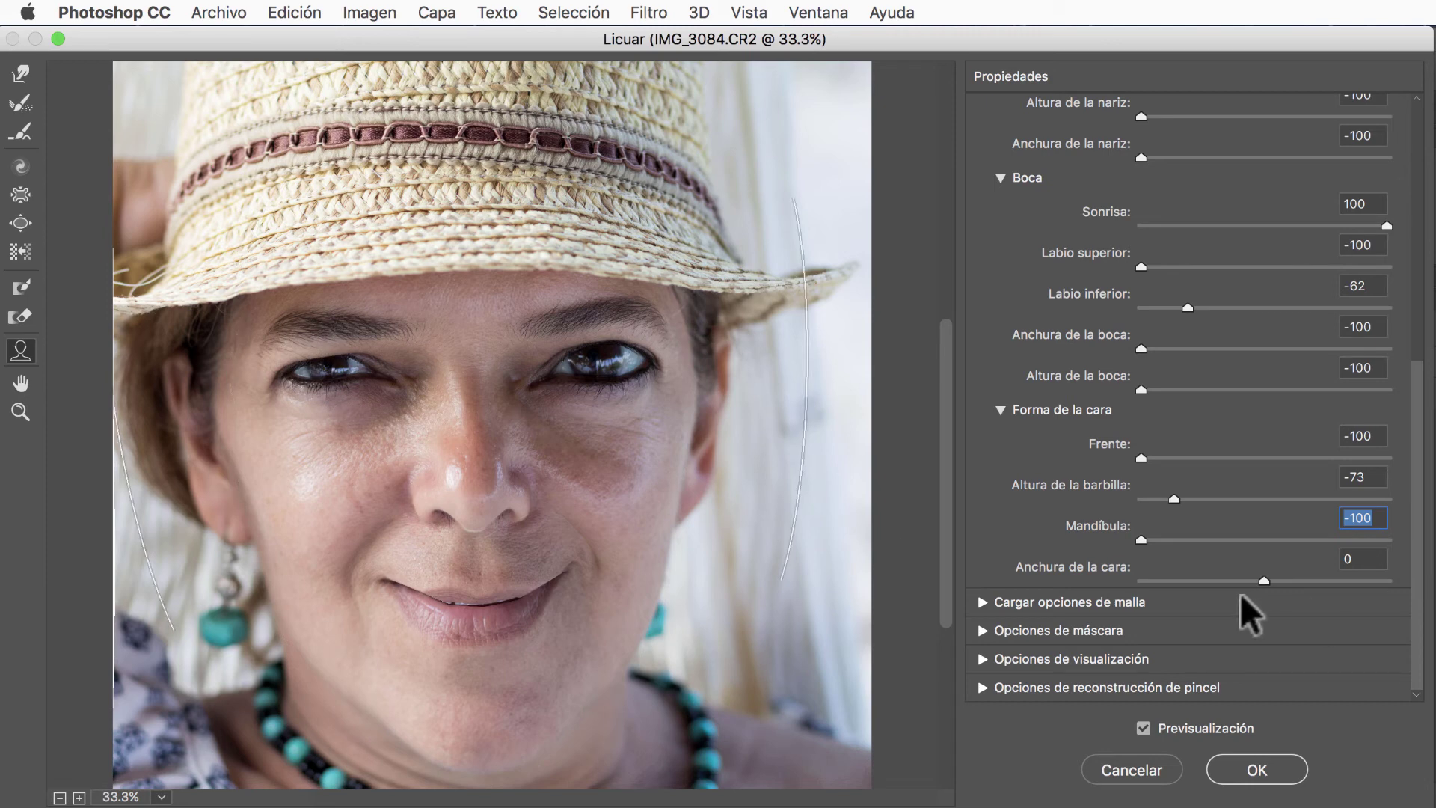
pyautogui.moveTo(1262, 582); pyautogui.dragTo(1185, 578)
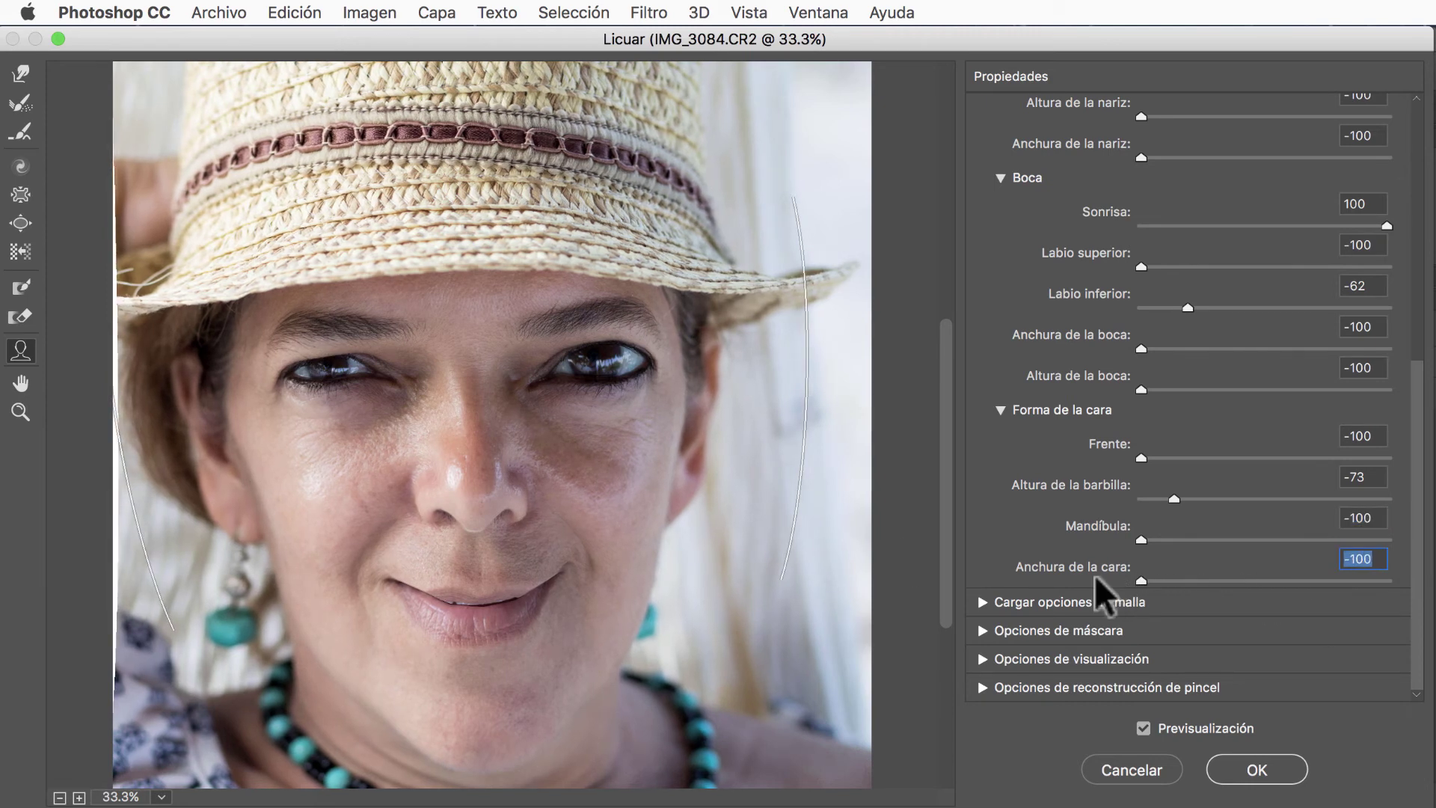
# - Try a face width of 100, then undo back to -100
pyautogui.write('100')
pyautogui.press('Return')
pyautogui.press('super+z')
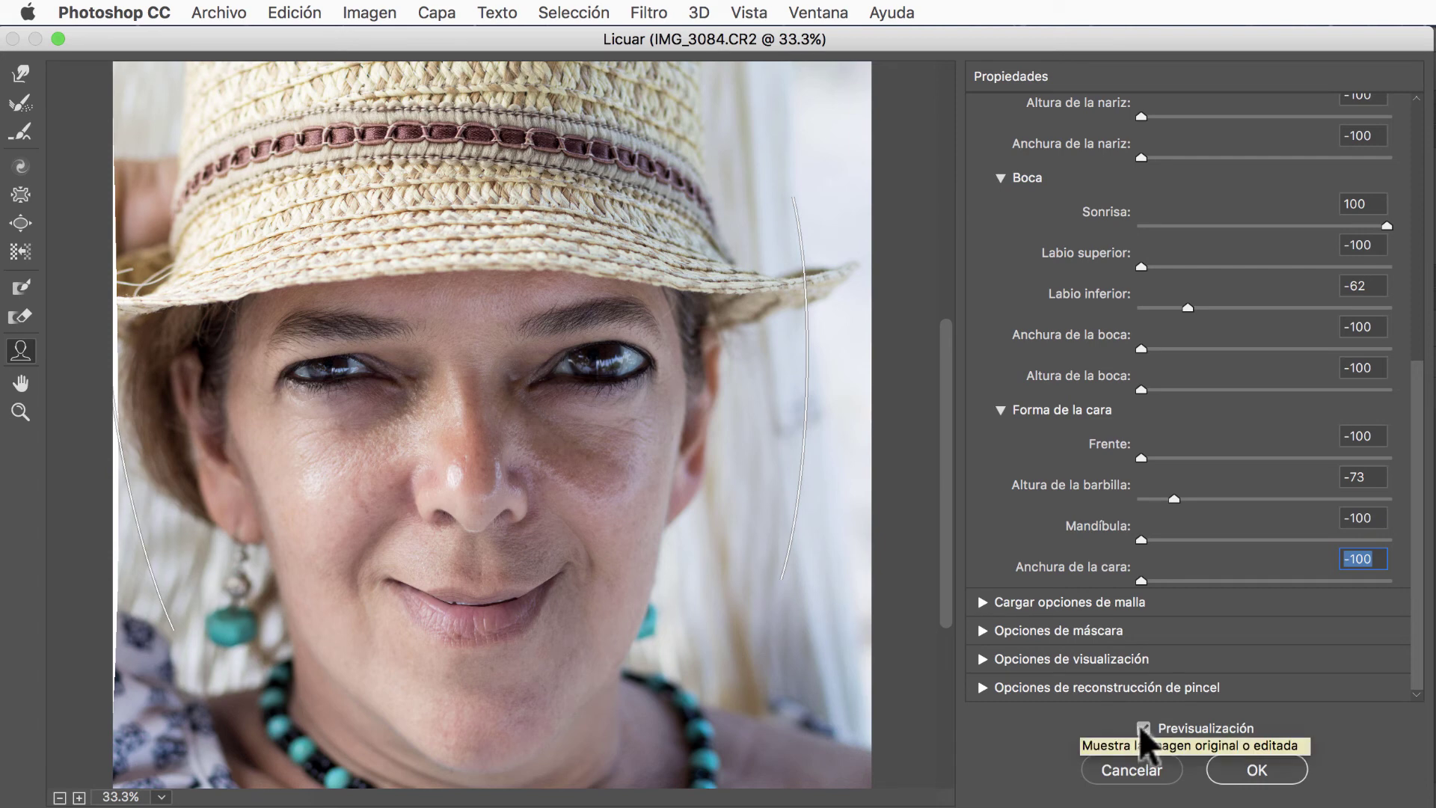
# - Compare with the original via Previsualización, reset face sliders with Restaurar, then cancel Licuar
pyautogui.click(1144, 729)
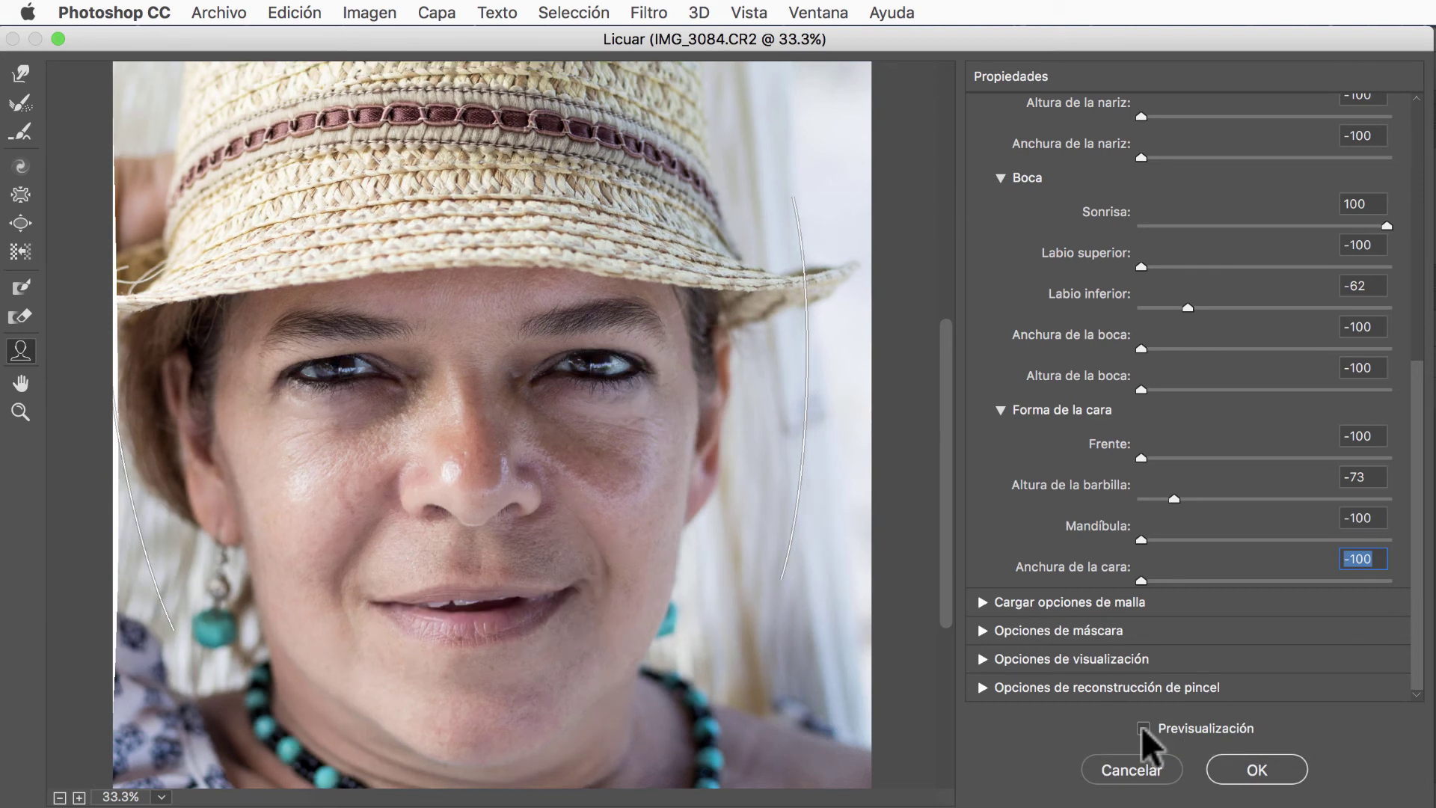
pyautogui.click(1143, 730)
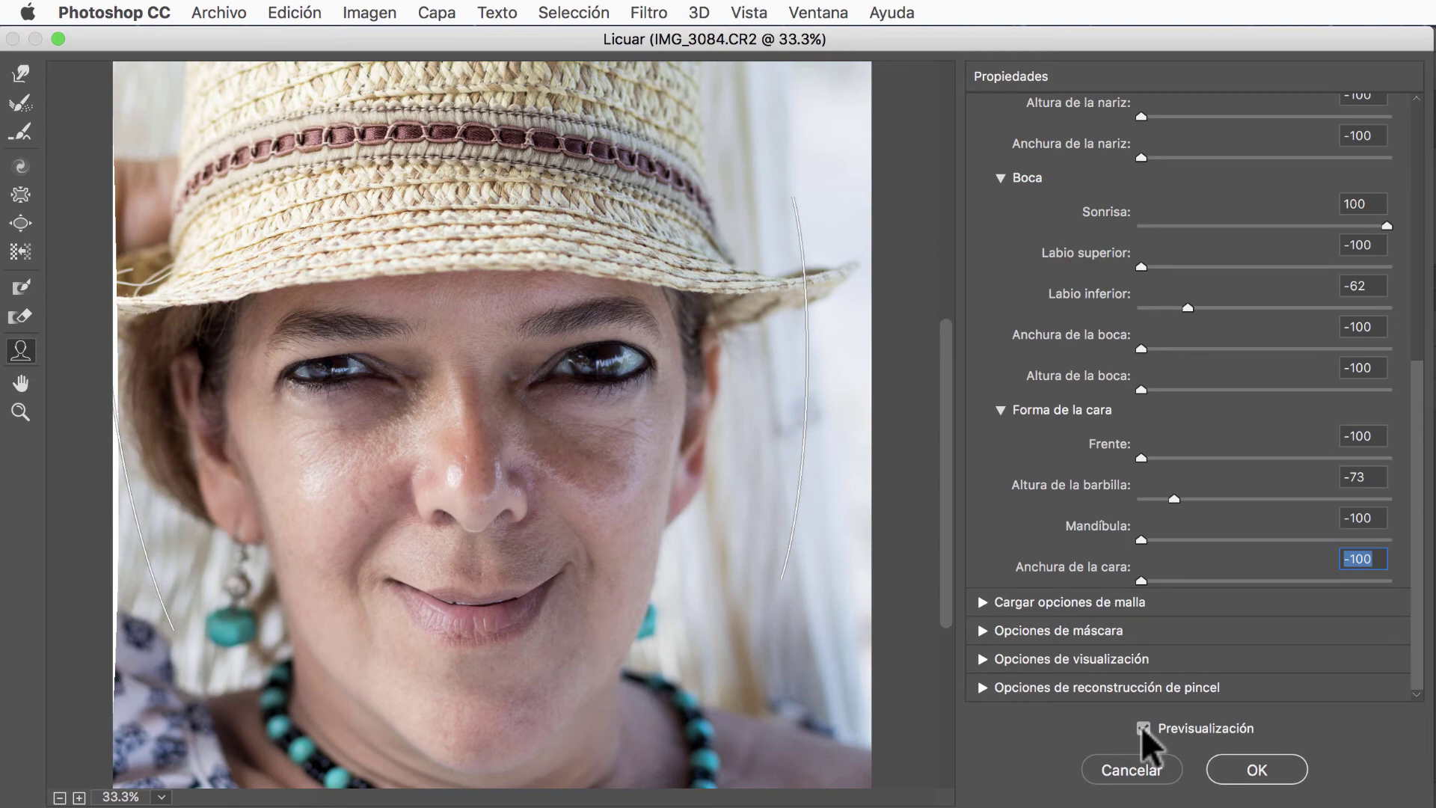
pyautogui.click(1143, 730)
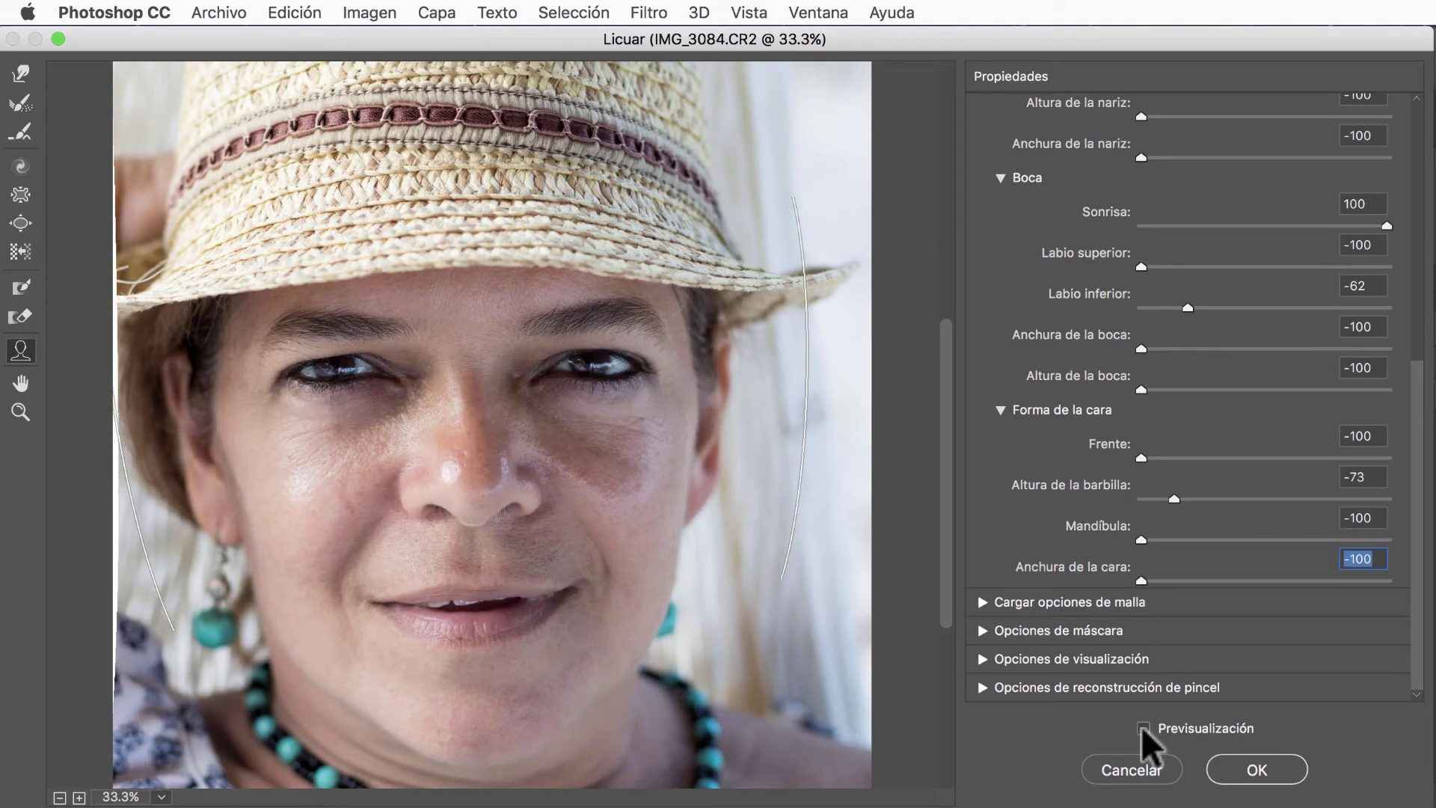
pyautogui.scroll(3, 1267, 479)
pyautogui.scroll(3, 1267, 479)
pyautogui.scroll(1, 1267, 478)
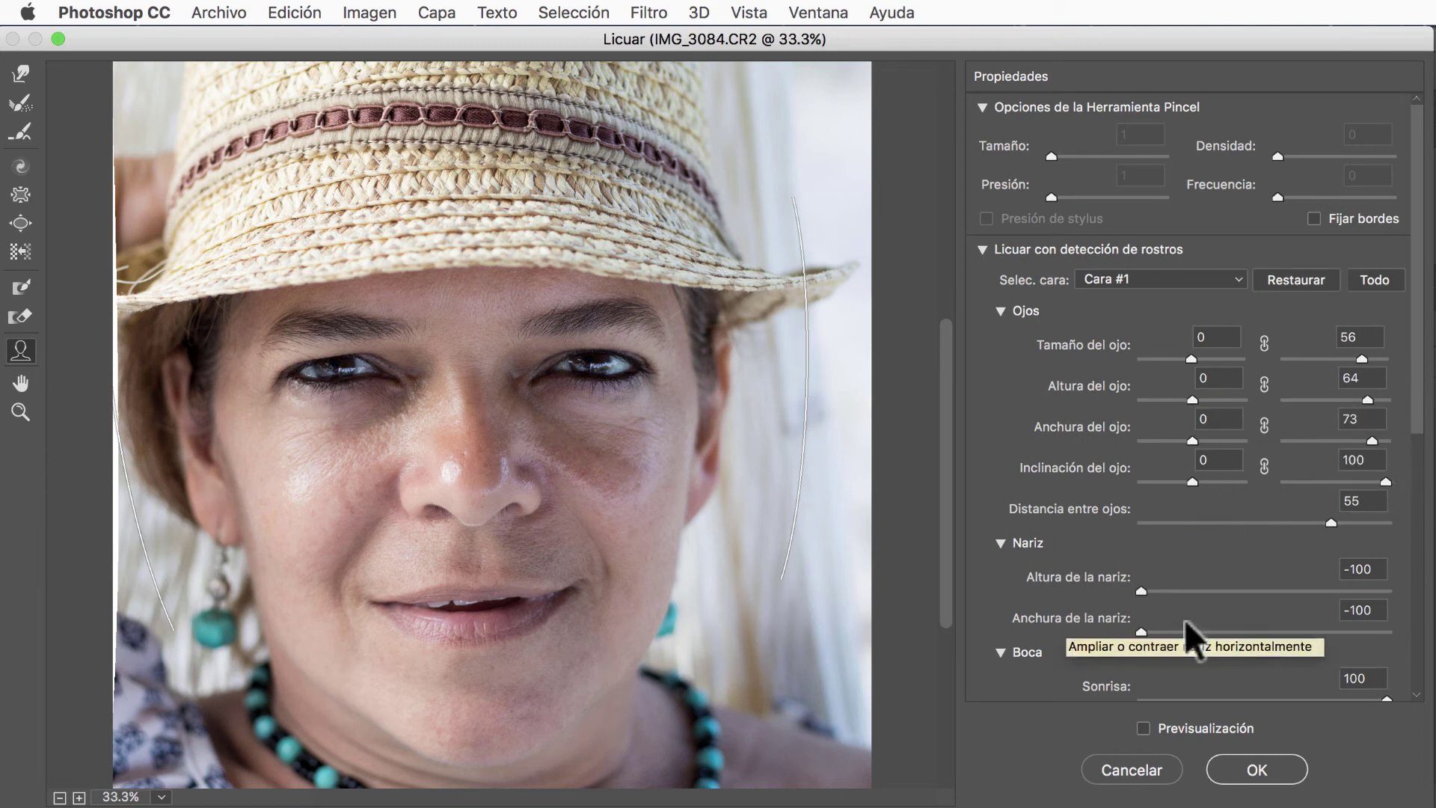
pyautogui.click(1143, 729)
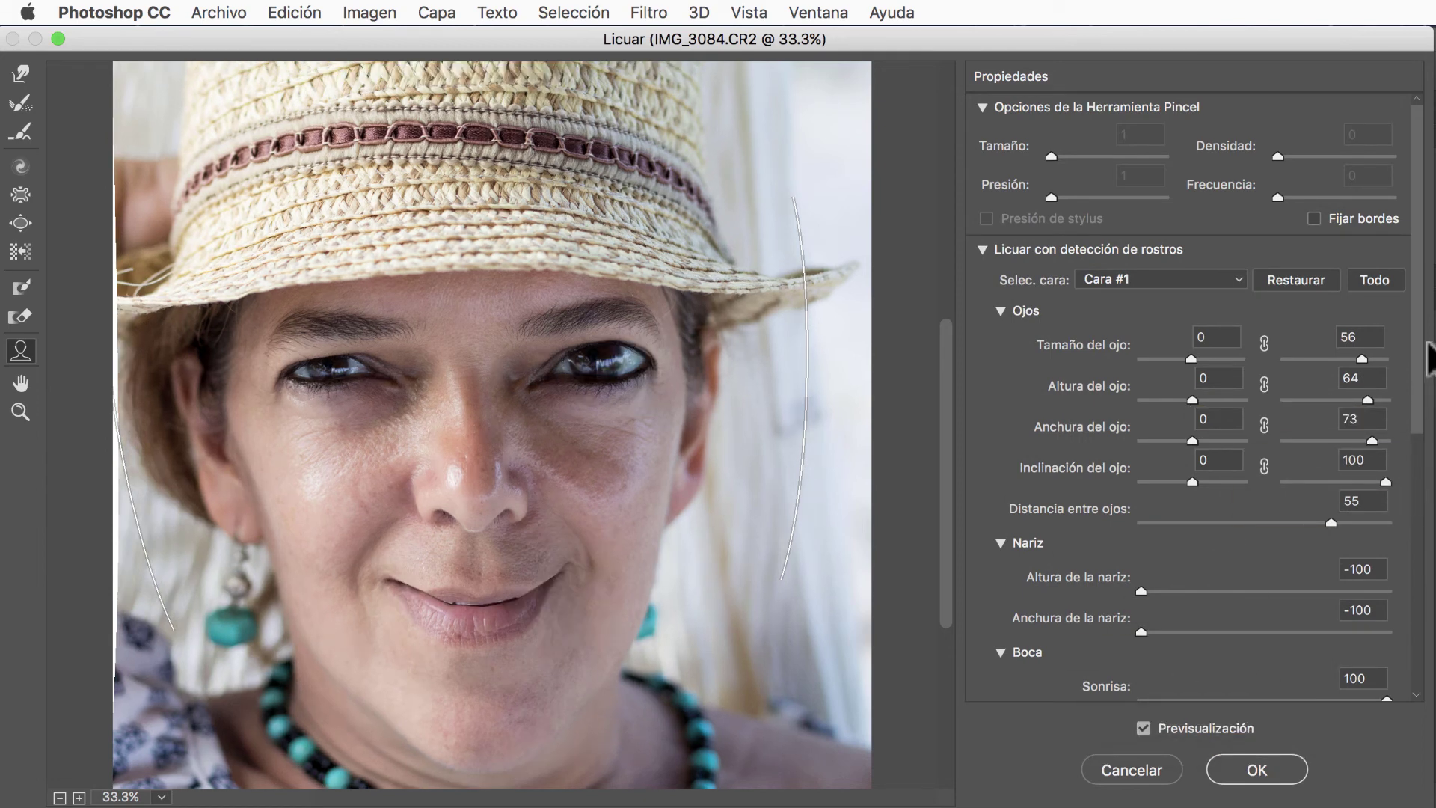
pyautogui.click(1302, 288)
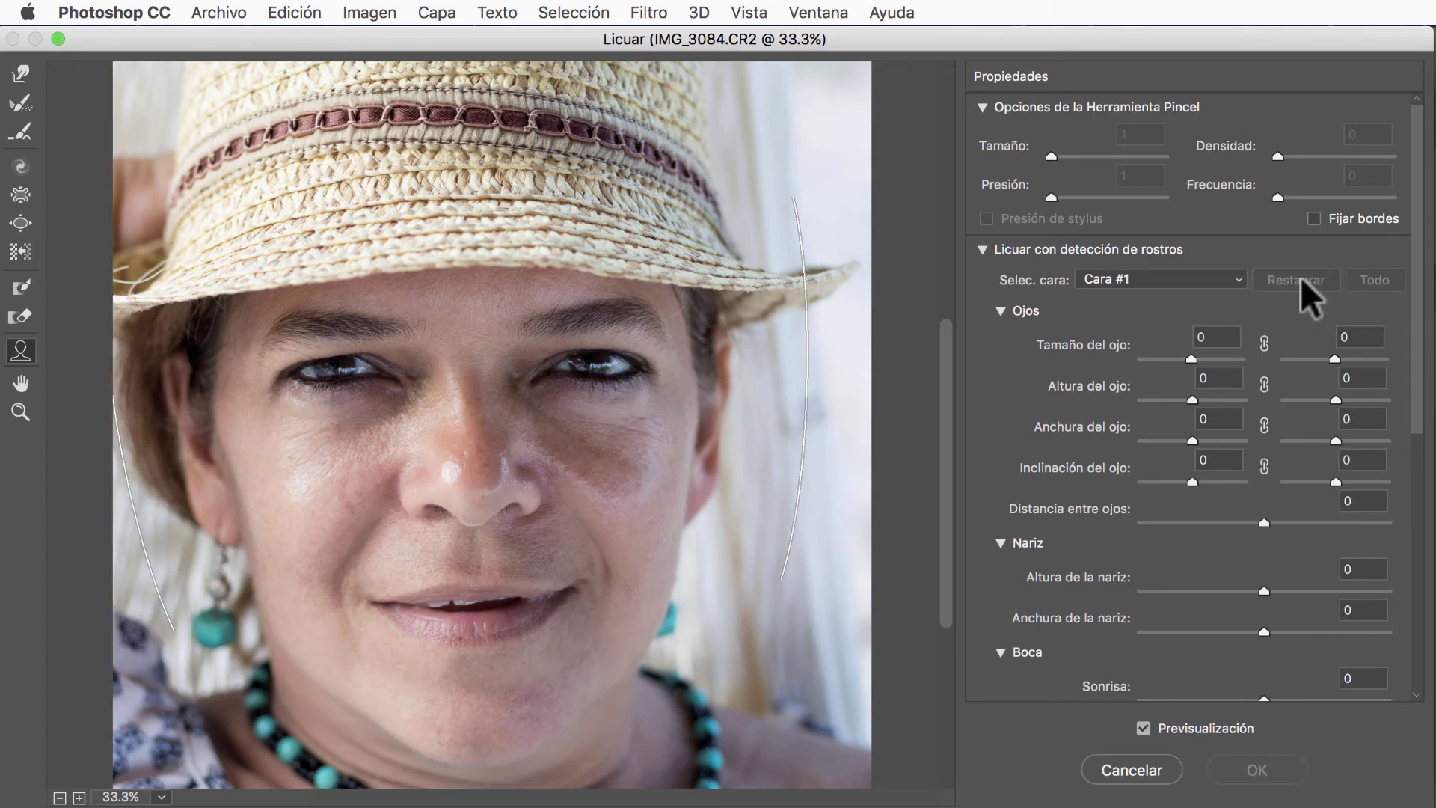
pyautogui.click(1144, 770)
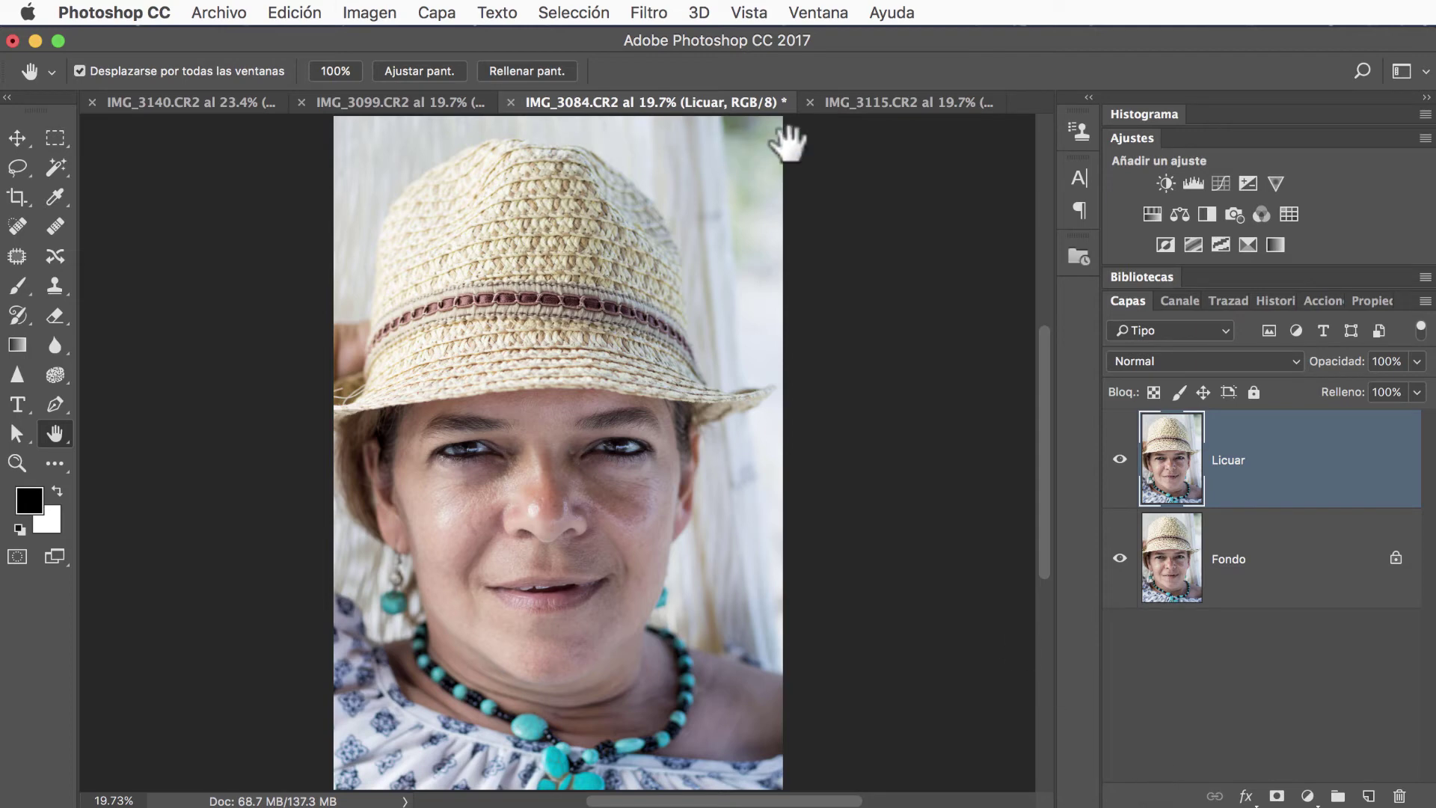
# - In IMG_3115.CR2, duplicate Fondo as Fondo copia and open Filtro > Licuar on it
pyautogui.rightClick(904, 98)
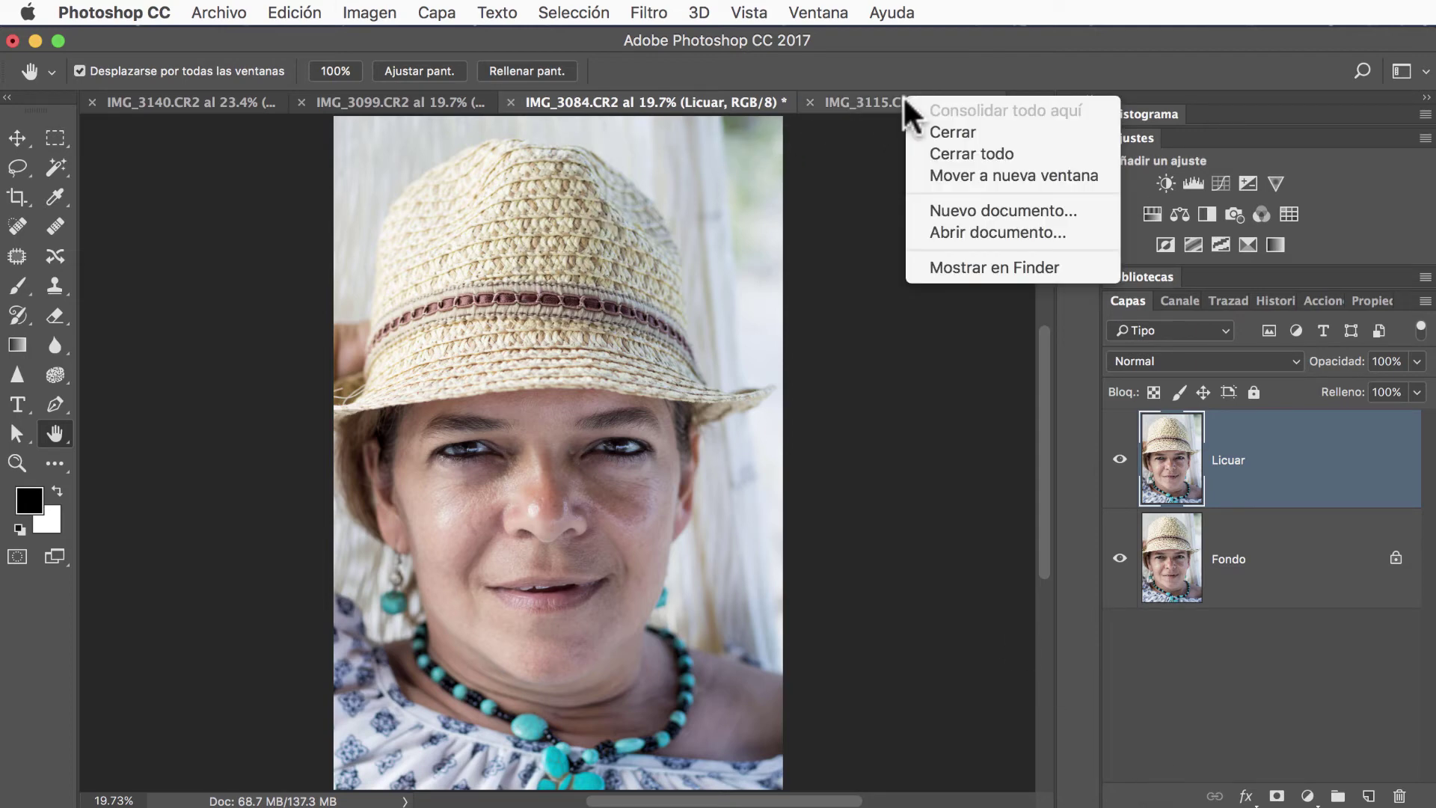
pyautogui.click(870, 92)
pyautogui.click(870, 92)
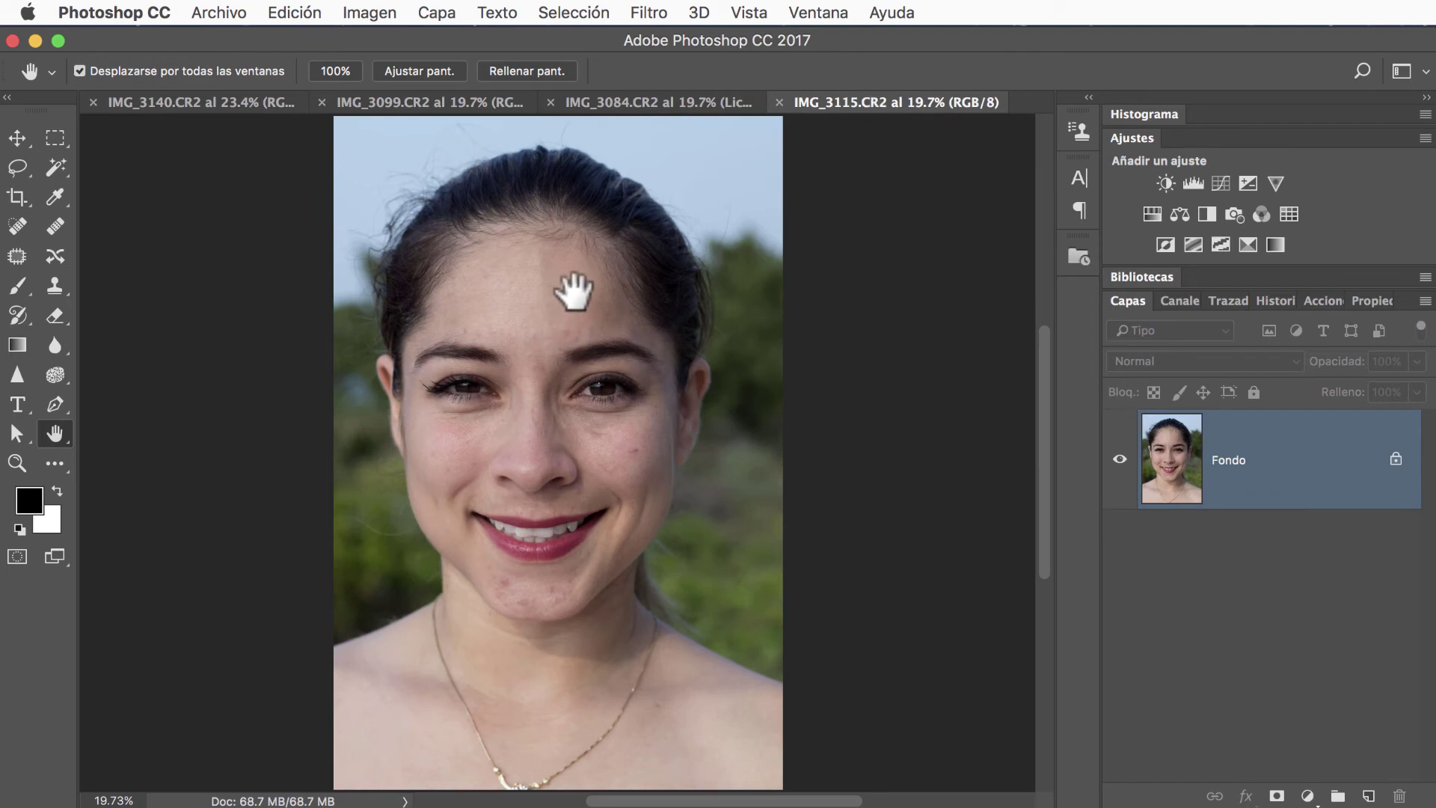
pyautogui.moveTo(1185, 469); pyautogui.dragTo(1368, 798)
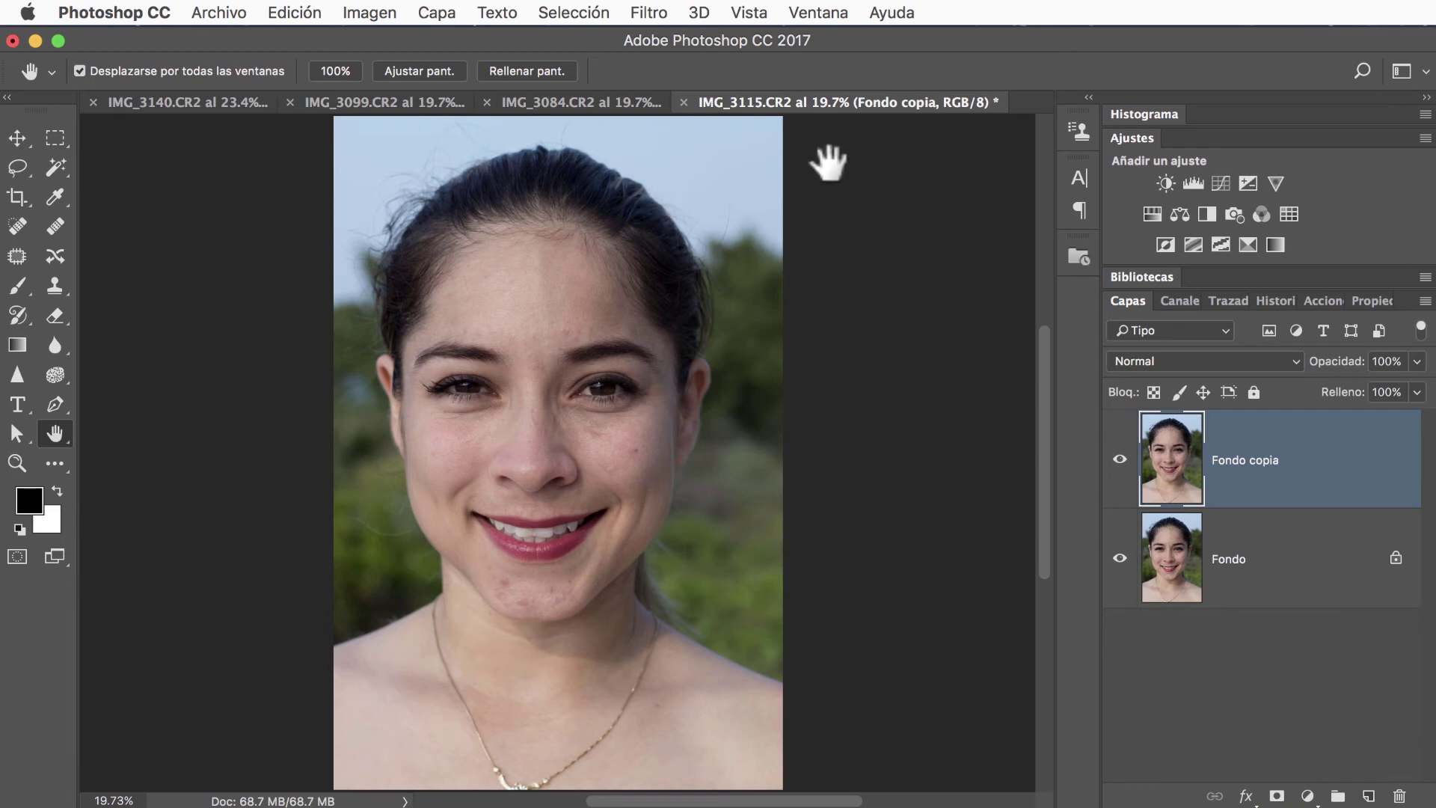
pyautogui.click(649, 12)
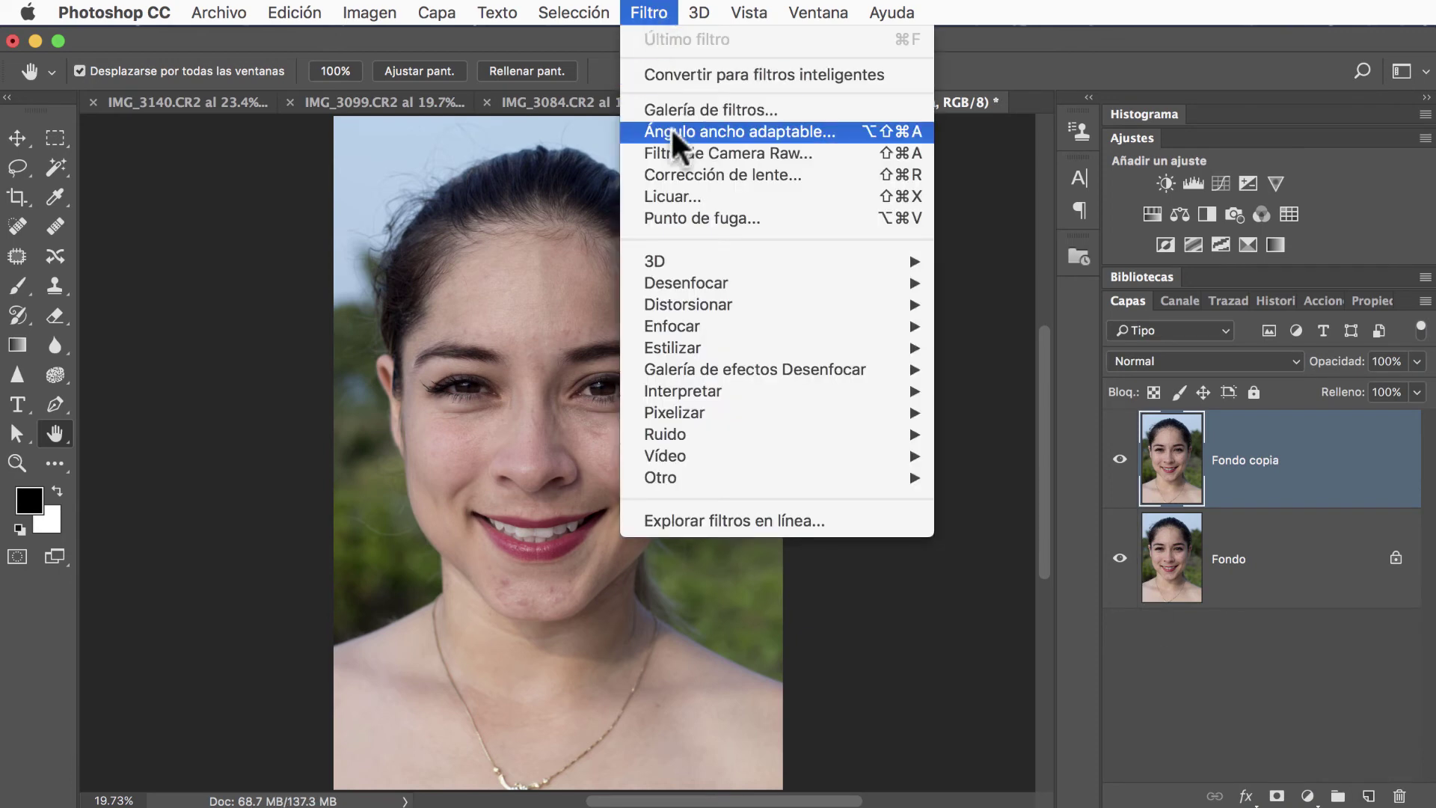
pyautogui.click(663, 197)
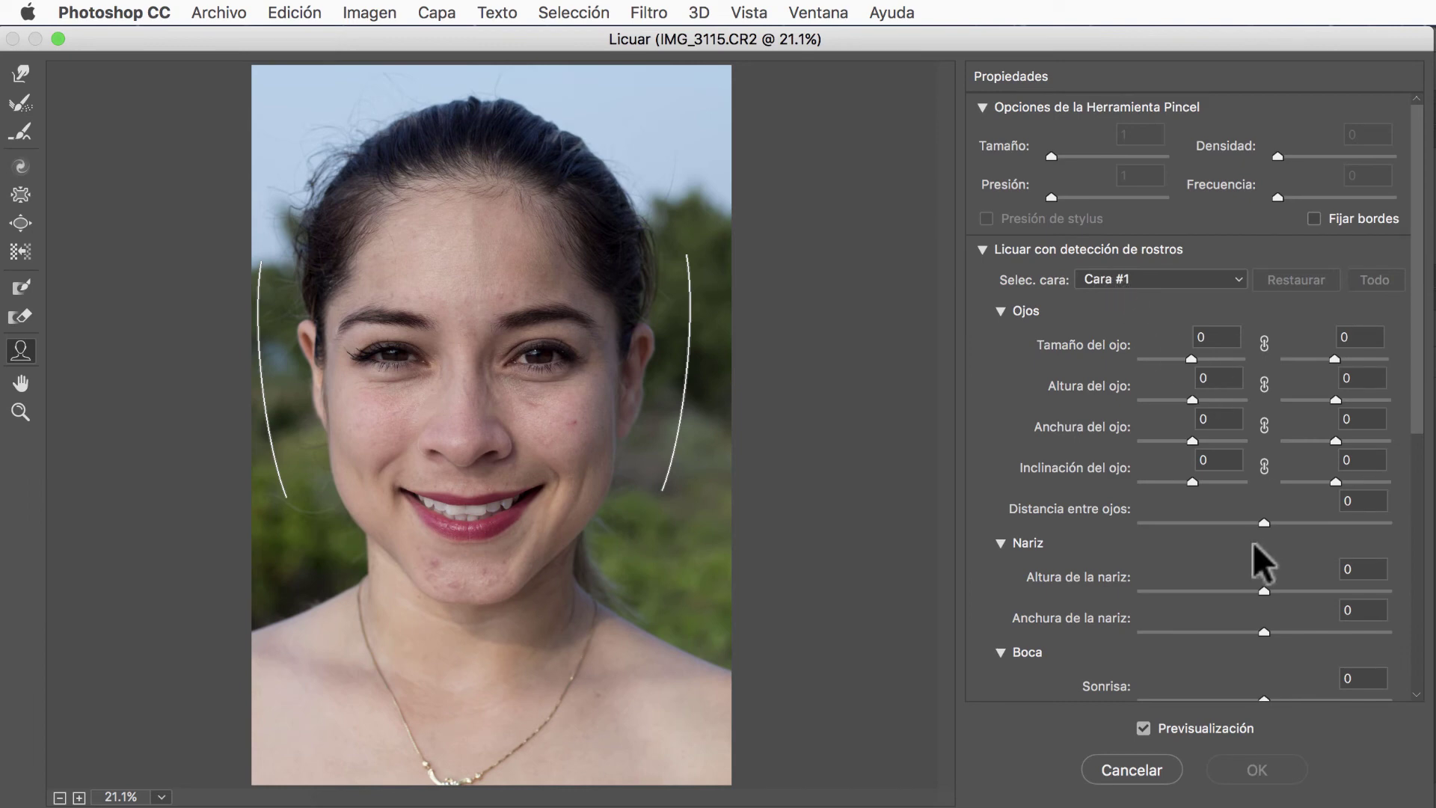
pyautogui.scroll(-5, 1254, 543)
pyautogui.scroll(-5, 1254, 544)
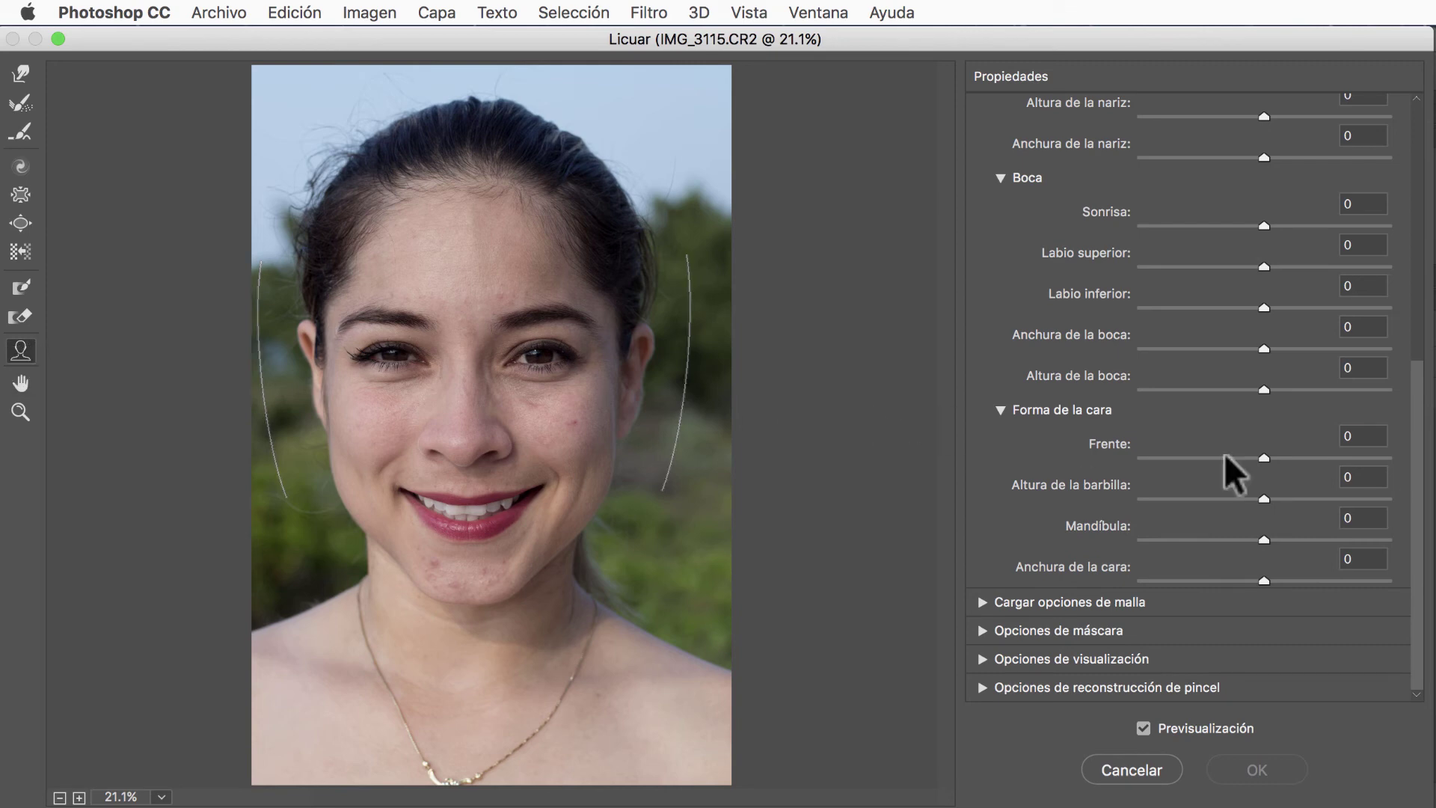
pyautogui.moveTo(1274, 461)
pyautogui.mouseDown()
pyautogui.moveTo(1412, 465)
pyautogui.moveTo(1107, 465)
pyautogui.moveTo(1395, 479)
pyautogui.moveTo(1369, 500)
pyautogui.moveTo(1122, 486)
pyautogui.mouseUp()
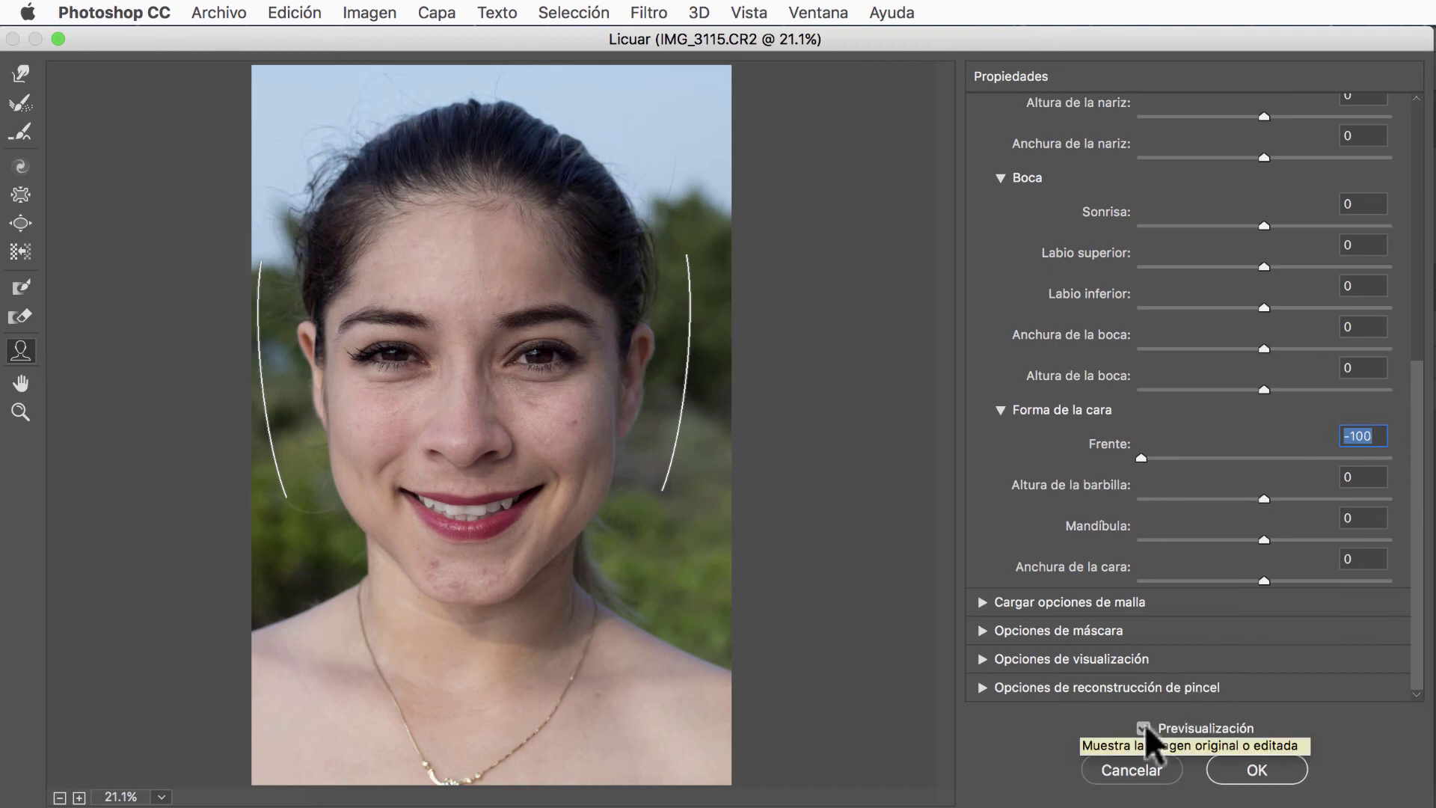
pyautogui.click(1143, 728)
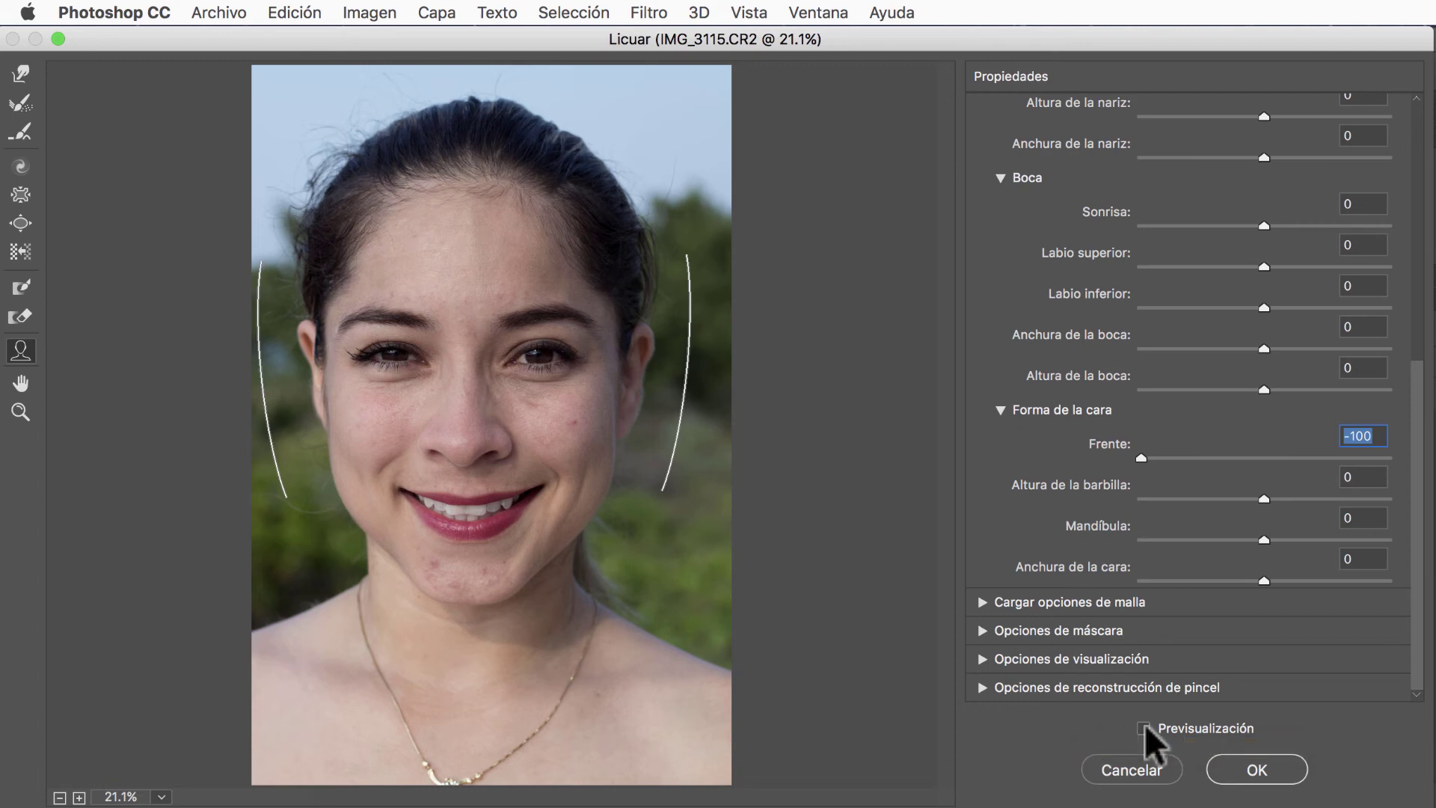
pyautogui.click(1144, 729)
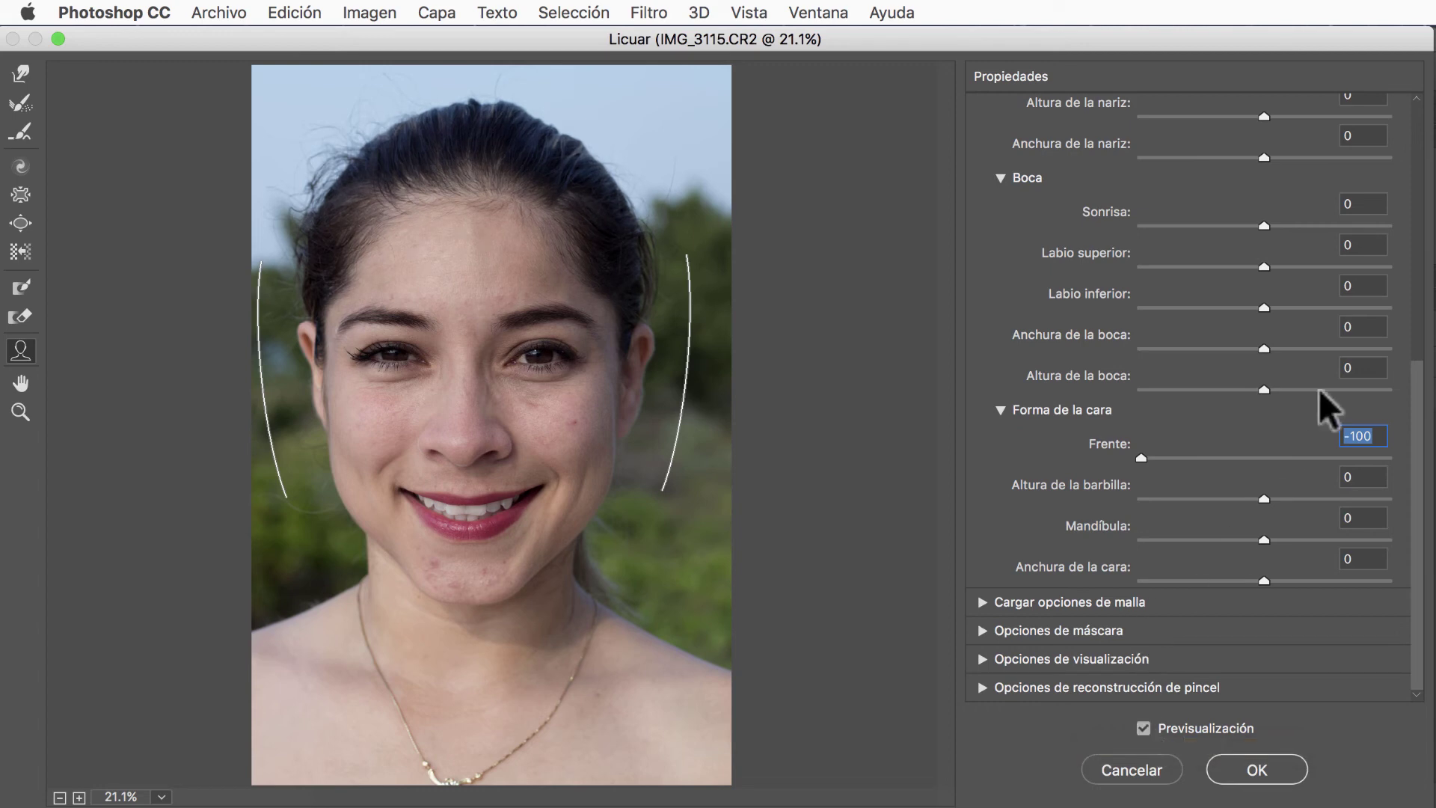
pyautogui.moveTo(1421, 434); pyautogui.dragTo(1413, 224)
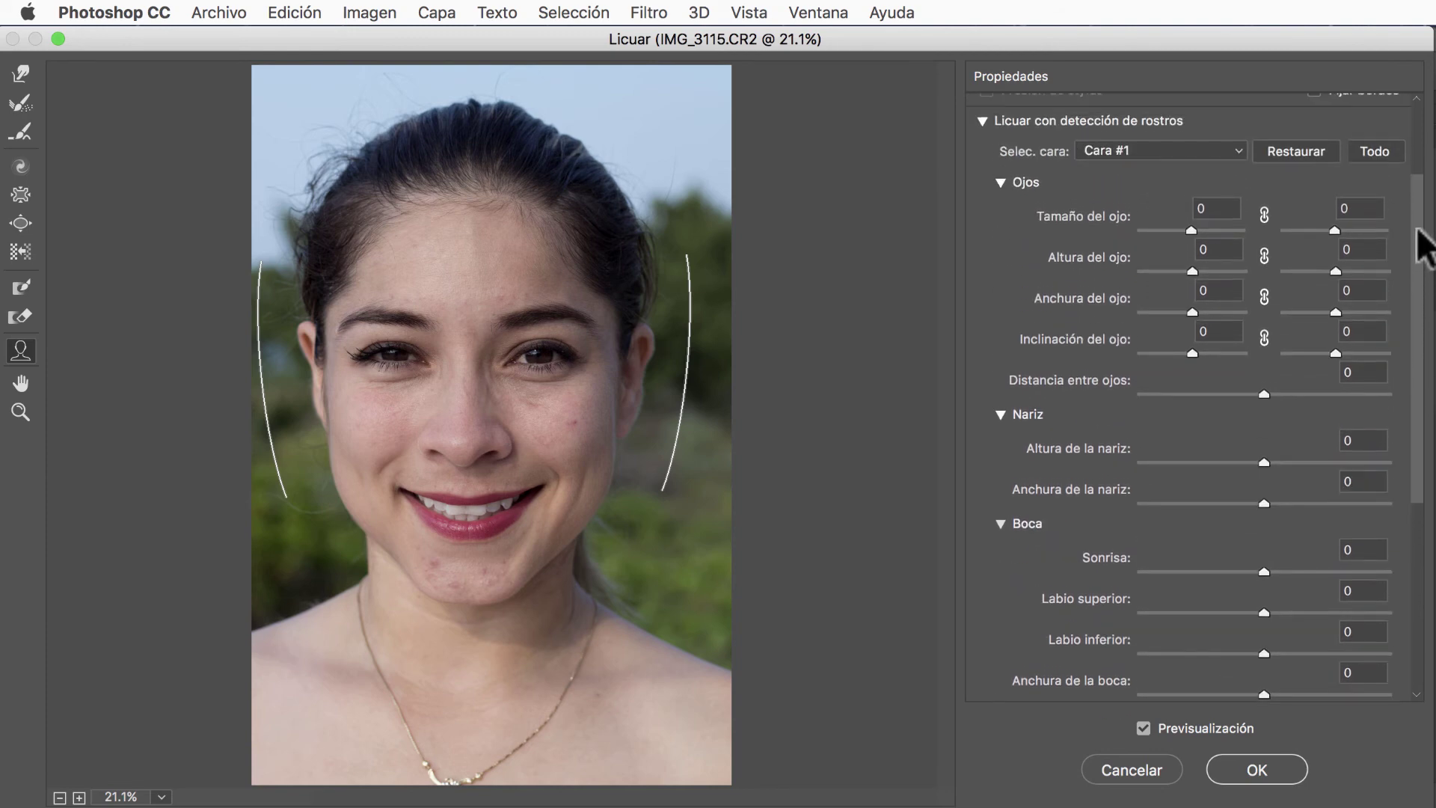
pyautogui.click(1272, 184)
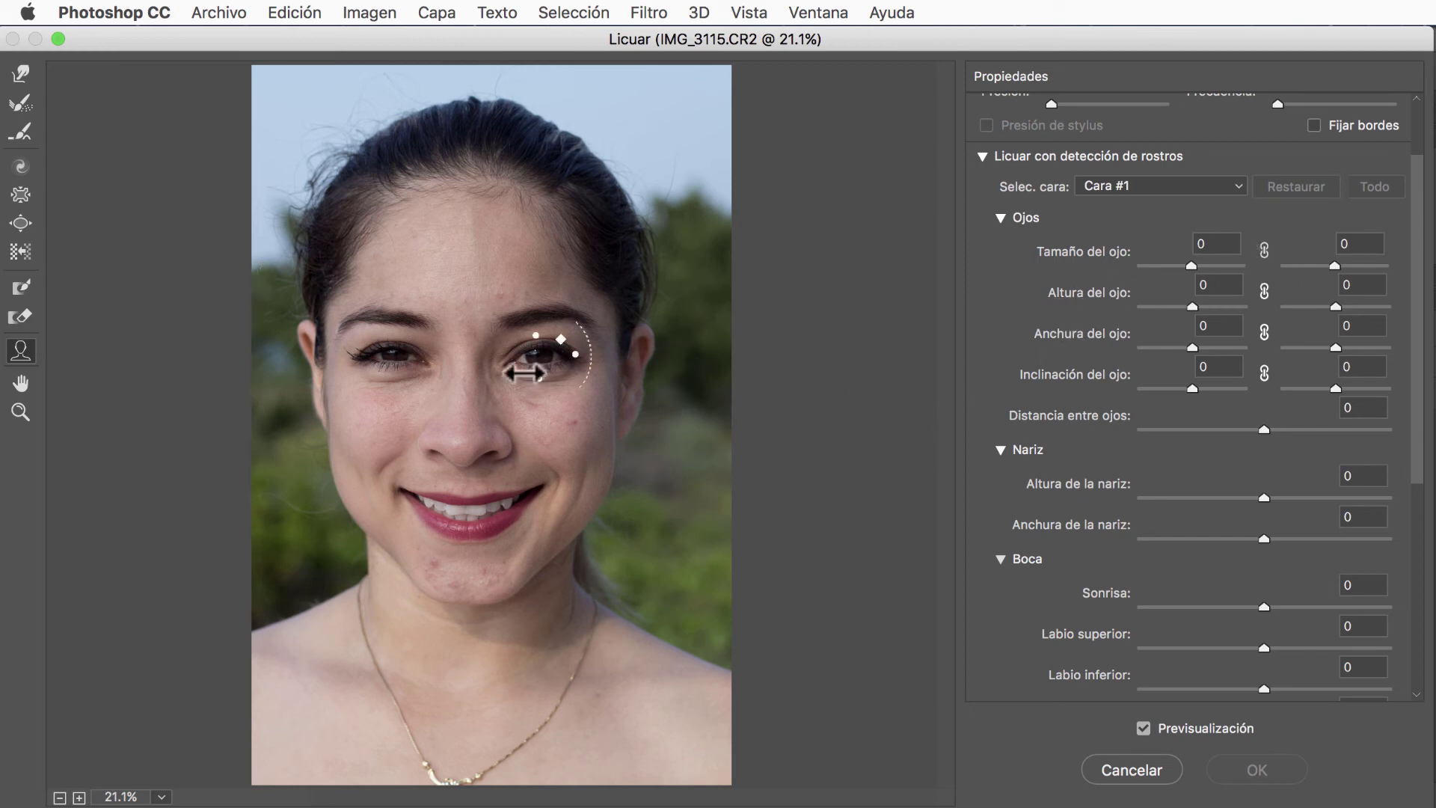
pyautogui.moveTo(471, 393)
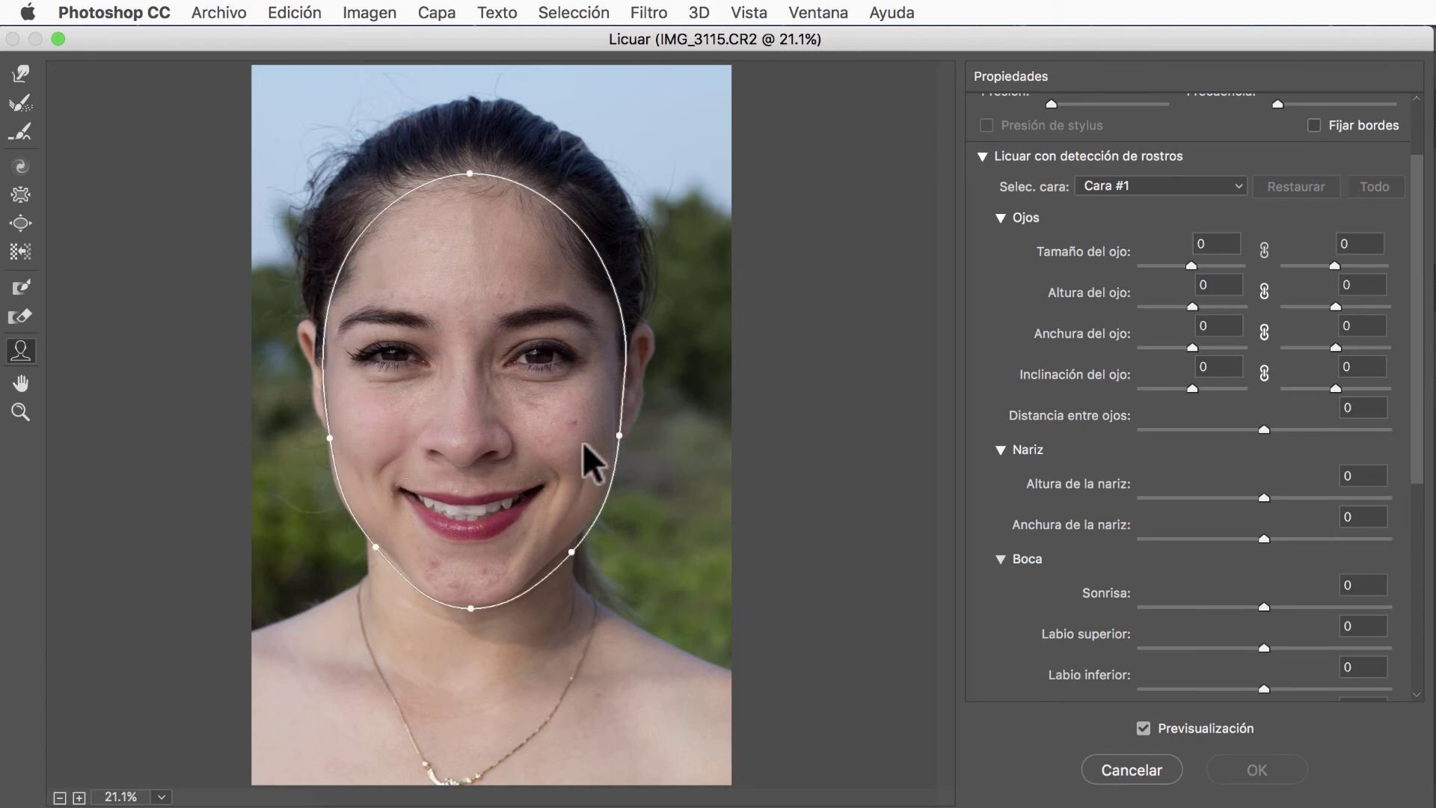
pyautogui.hotkey('ctrl', '+')
pyautogui.hotkey('ctrl', '+')
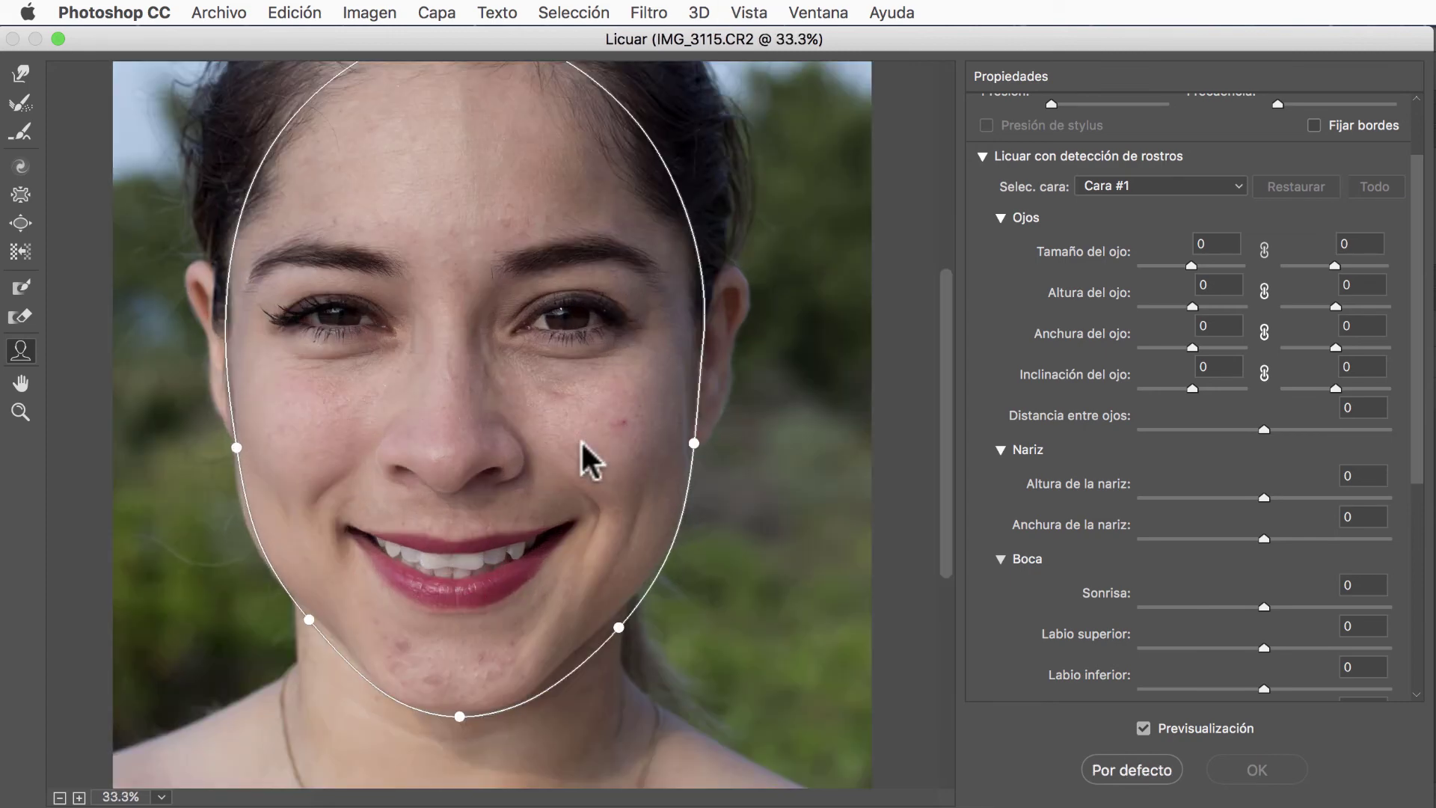
pyautogui.moveTo(469, 510)
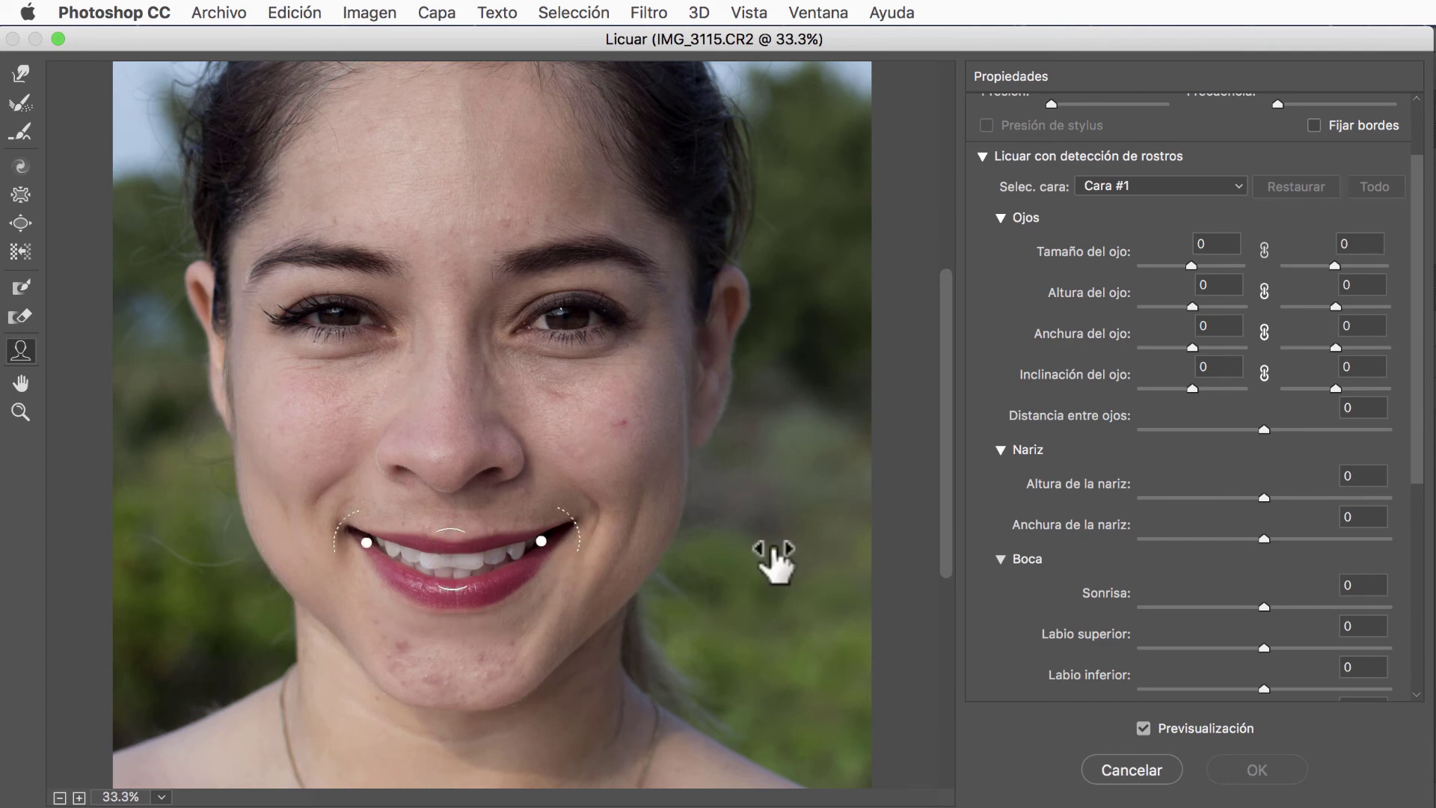
pyautogui.moveTo(1264, 606)
pyautogui.mouseDown()
pyautogui.moveTo(1388, 606)
pyautogui.moveTo(1032, 606)
pyautogui.moveTo(1264, 606)
pyautogui.mouseUp()
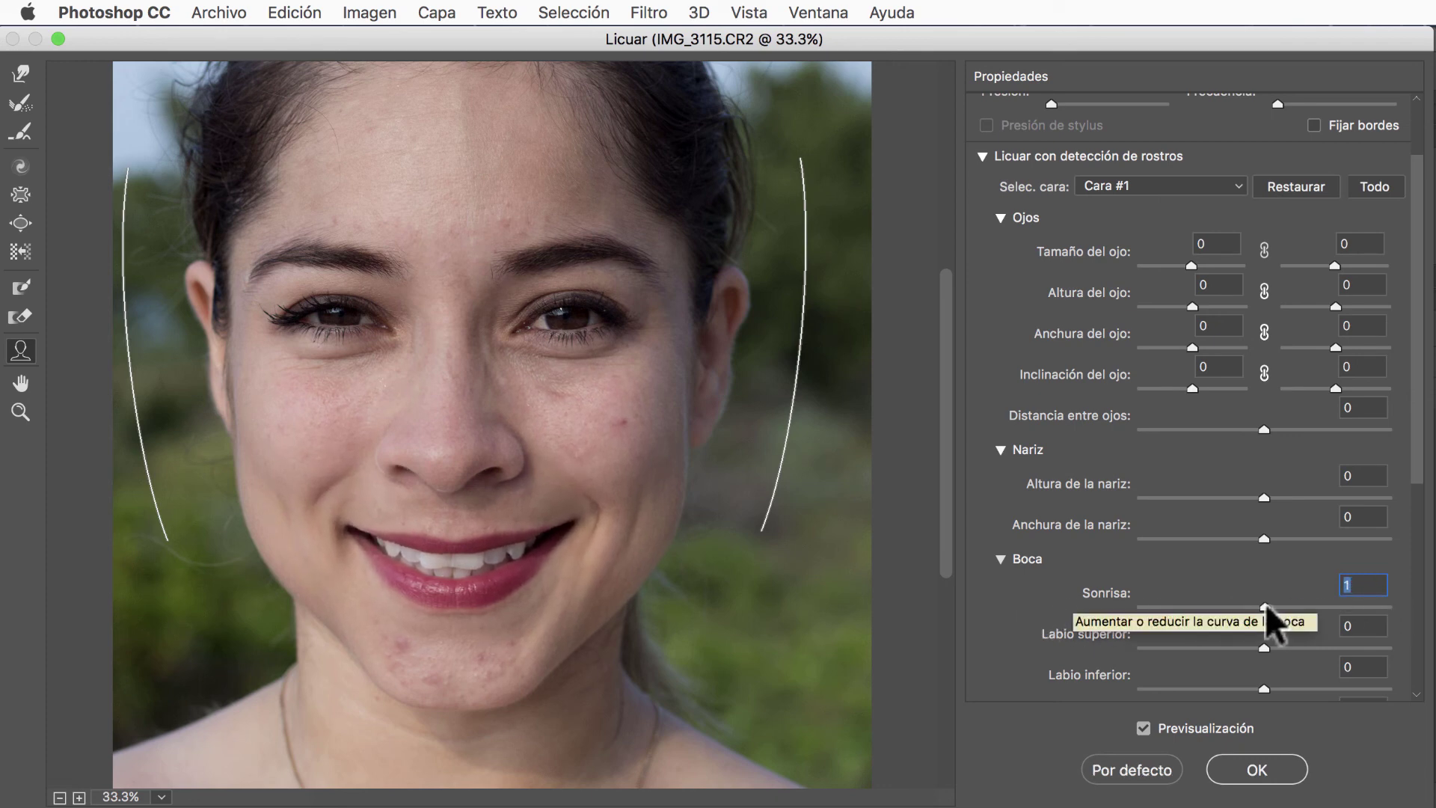
pyautogui.write('0')
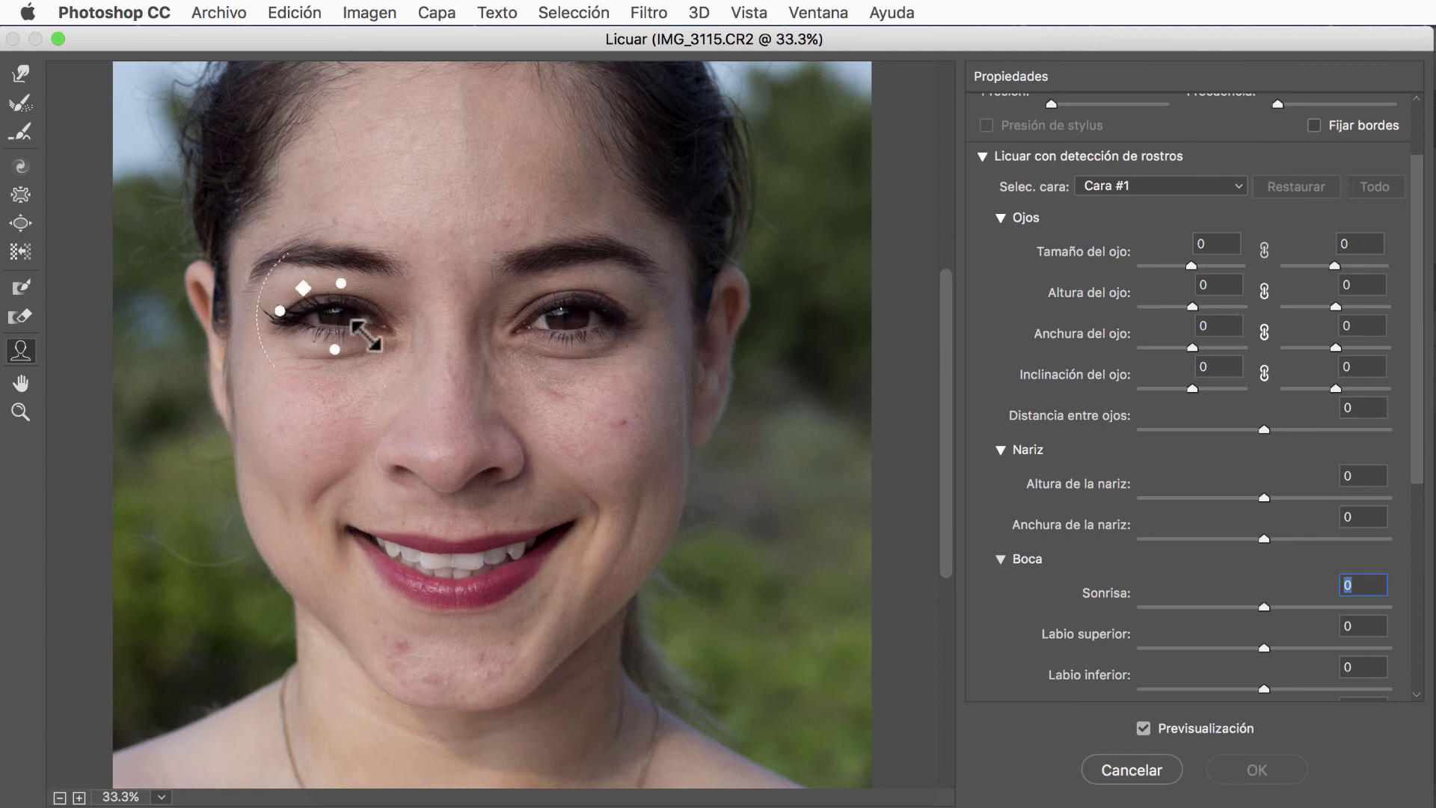
pyautogui.moveTo(619, 413)
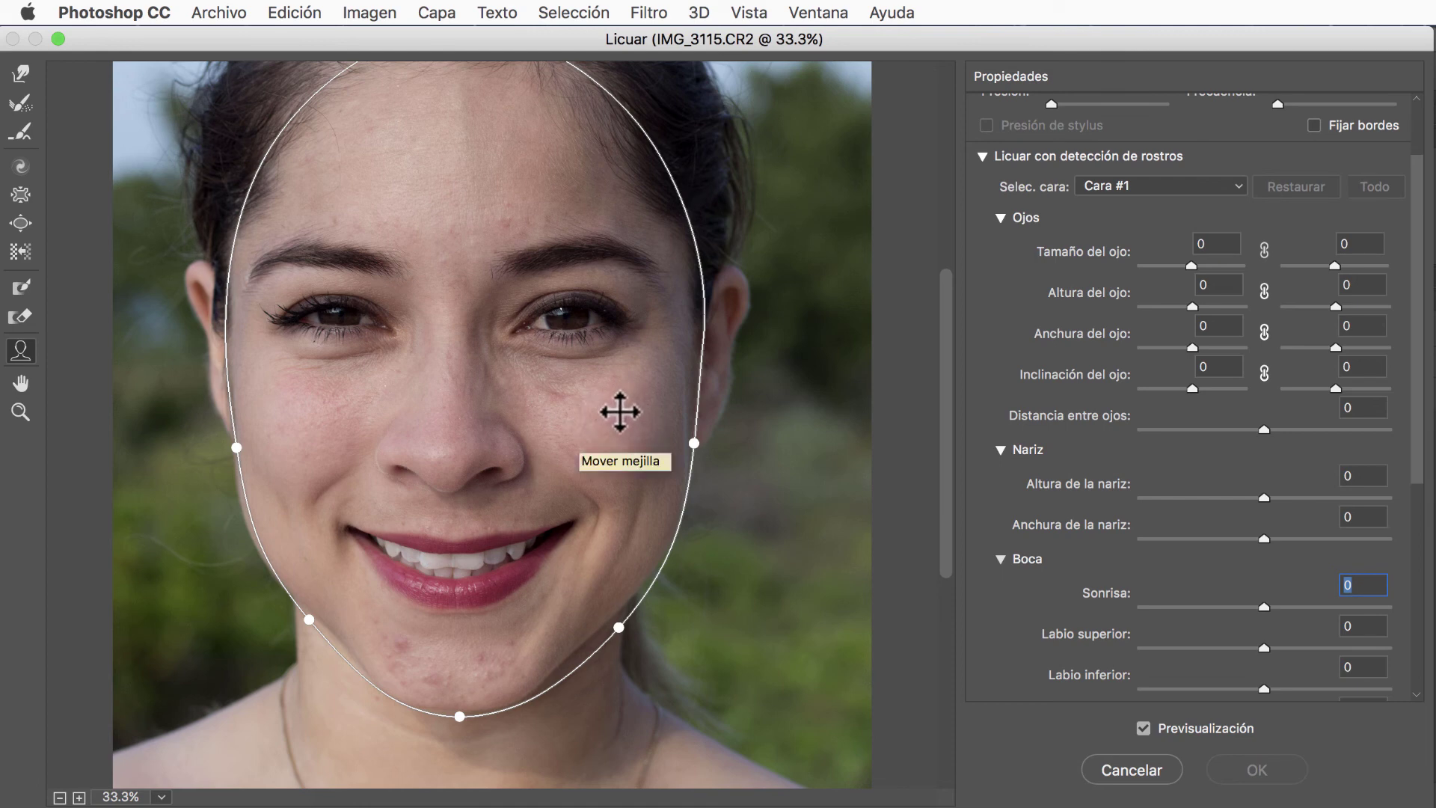
# - Drag the on-canvas face-outline handles to widen both cheeks and jaw and adjust the chin
pyautogui.click(620, 411)
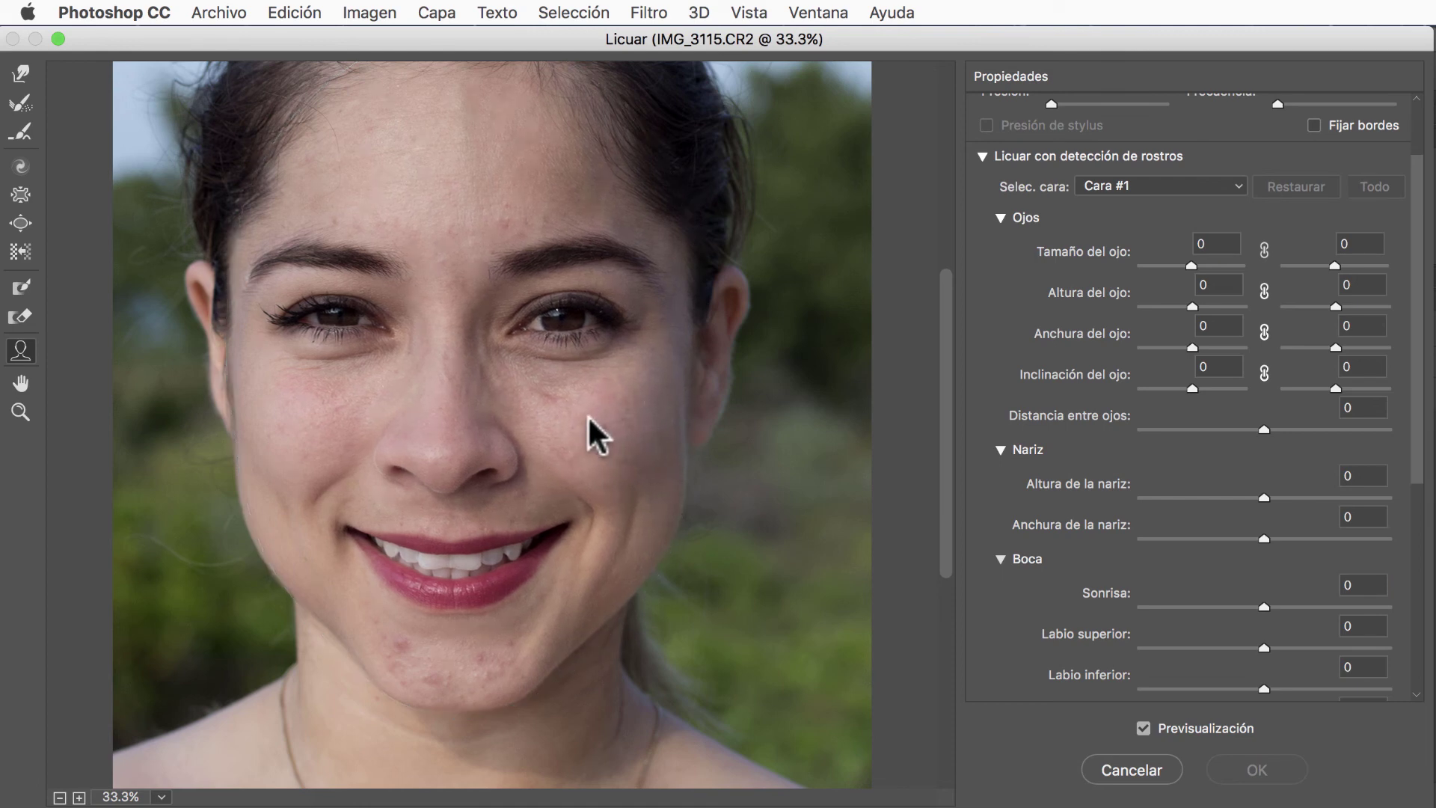
pyautogui.moveTo(591, 434)
pyautogui.mouseDown()
pyautogui.moveTo(647, 434)
pyautogui.moveTo(586, 412)
pyautogui.moveTo(618, 411)
pyautogui.moveTo(593, 411)
pyautogui.moveTo(618, 416)
pyautogui.moveTo(615, 433)
pyautogui.moveTo(603, 416)
pyautogui.moveTo(676, 426)
pyautogui.moveTo(580, 426)
pyautogui.moveTo(610, 416)
pyautogui.mouseUp()
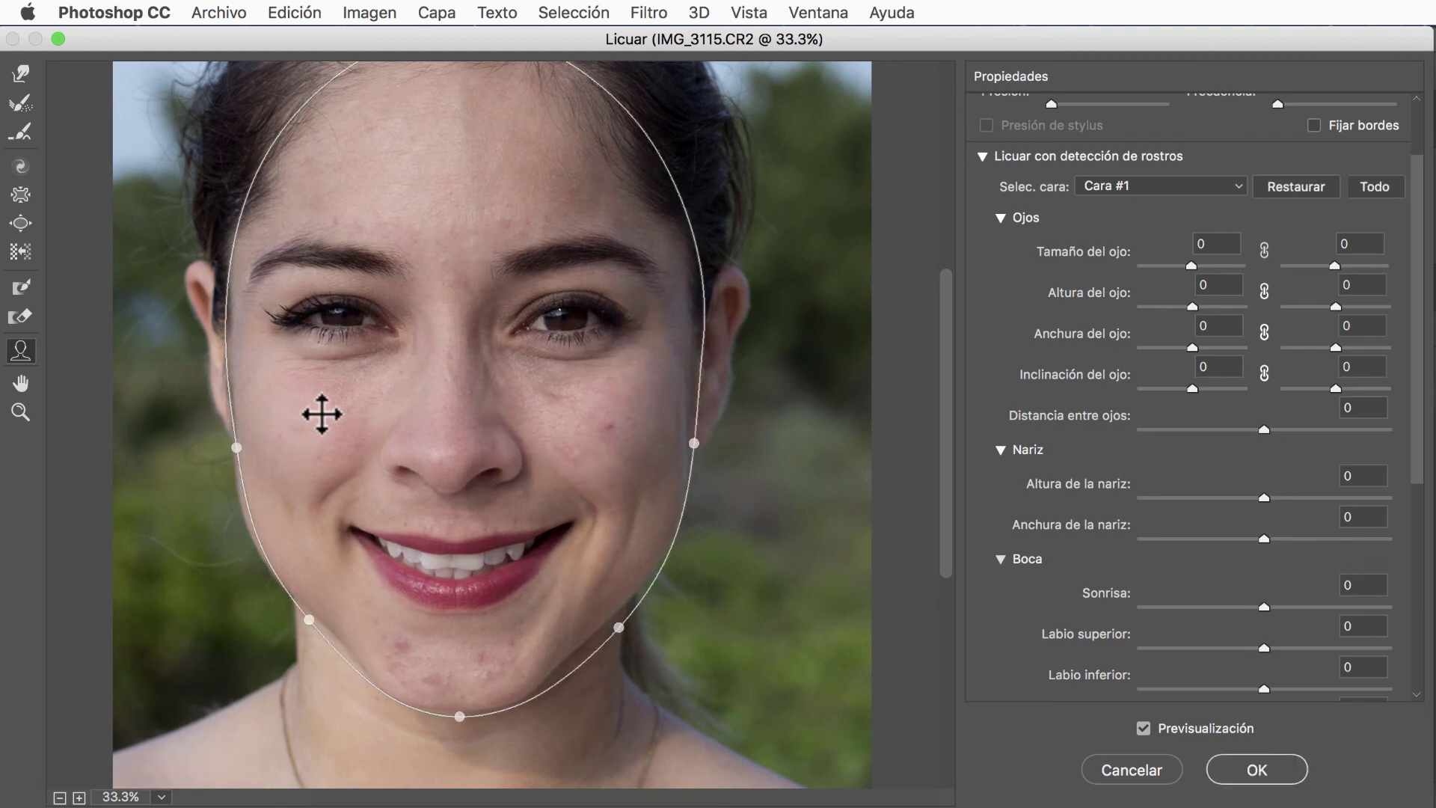
pyautogui.moveTo(315, 413); pyautogui.dragTo(244, 411)
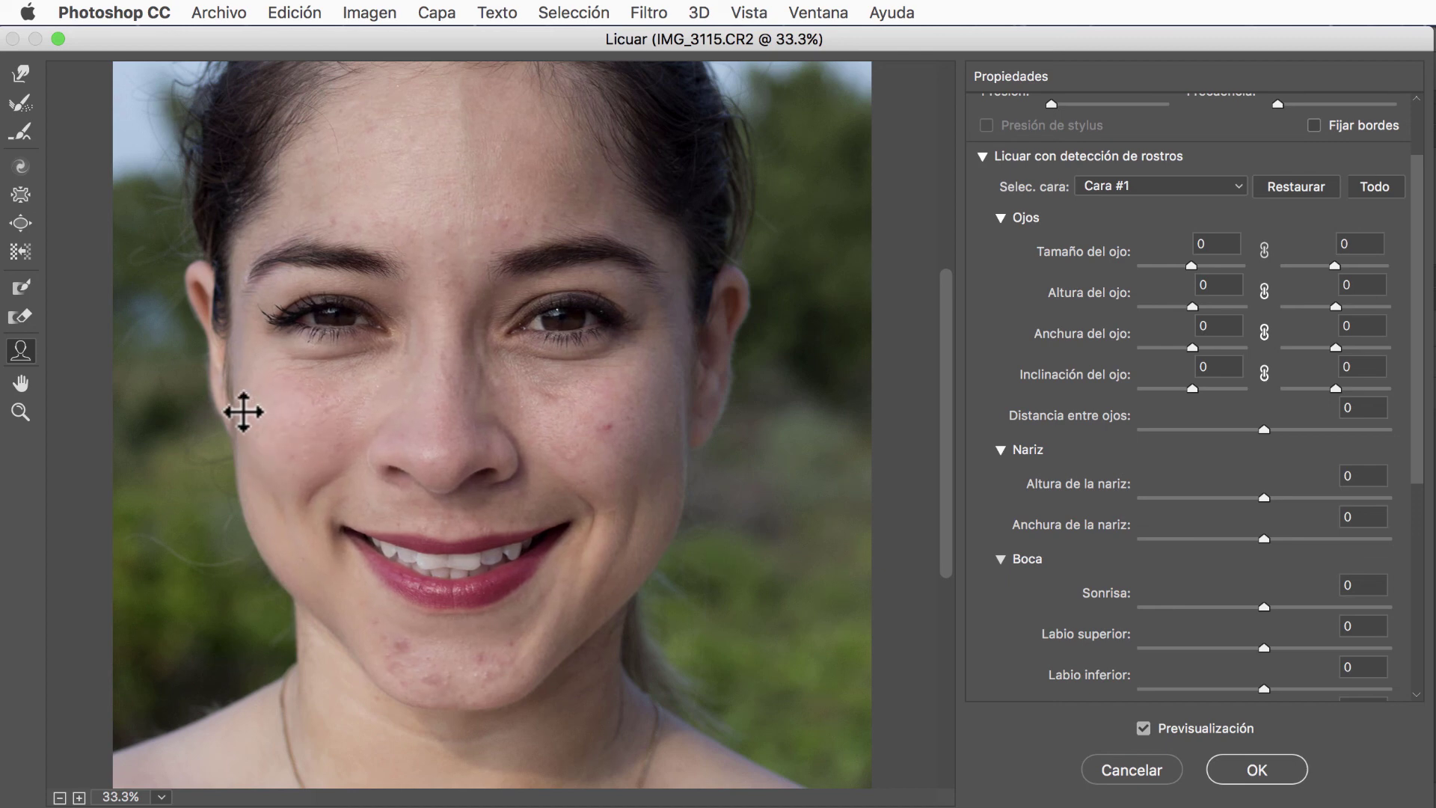
pyautogui.moveTo(481, 658)
pyautogui.mouseDown()
pyautogui.moveTo(458, 663)
pyautogui.moveTo(504, 657)
pyautogui.moveTo(419, 661)
pyautogui.moveTo(545, 658)
pyautogui.moveTo(449, 663)
pyautogui.mouseUp()
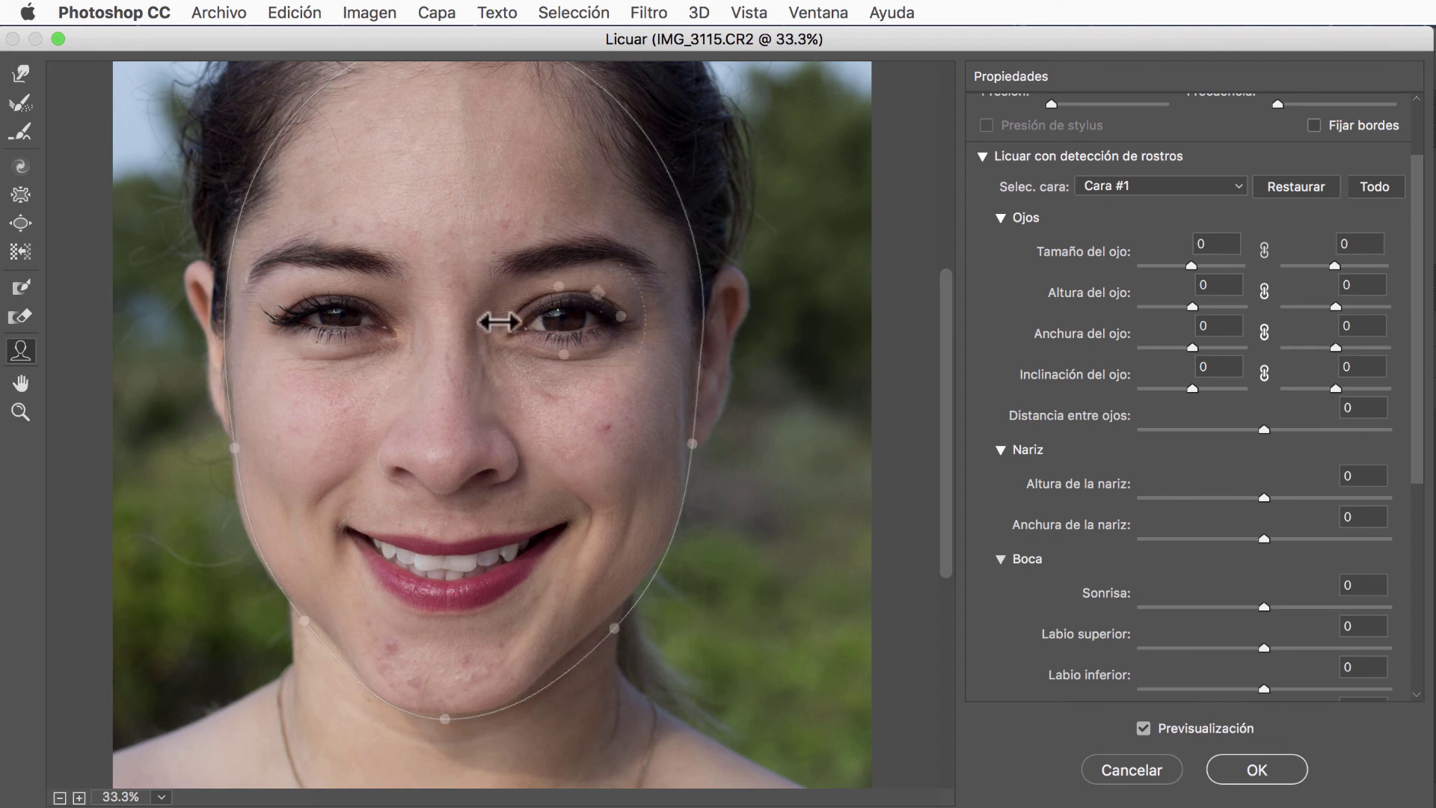
pyautogui.moveTo(1142, 729)
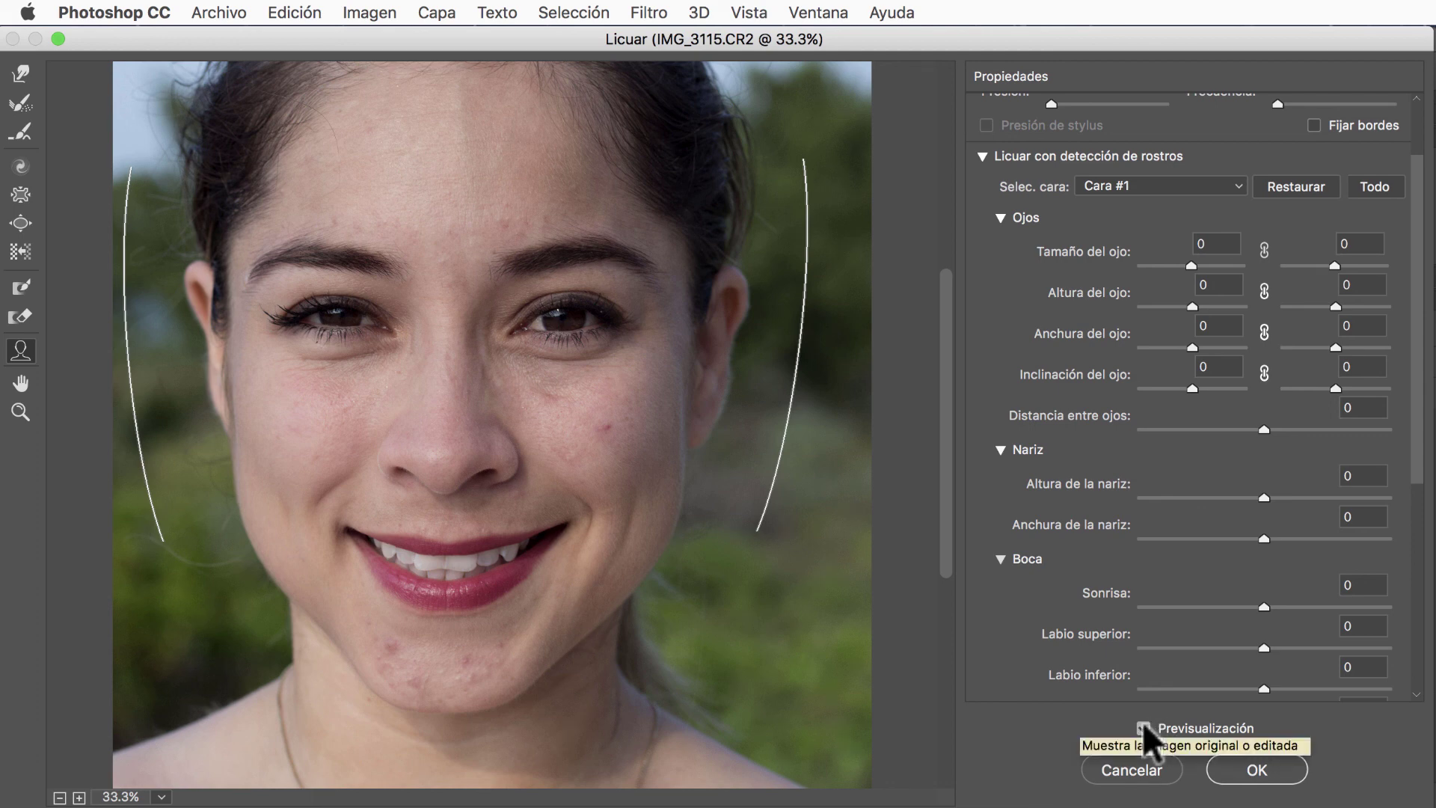
# - Compare against the unwarped face, reset all warping with Restaurar, and fit the image in view
pyautogui.scroll(3, 1200, 609)
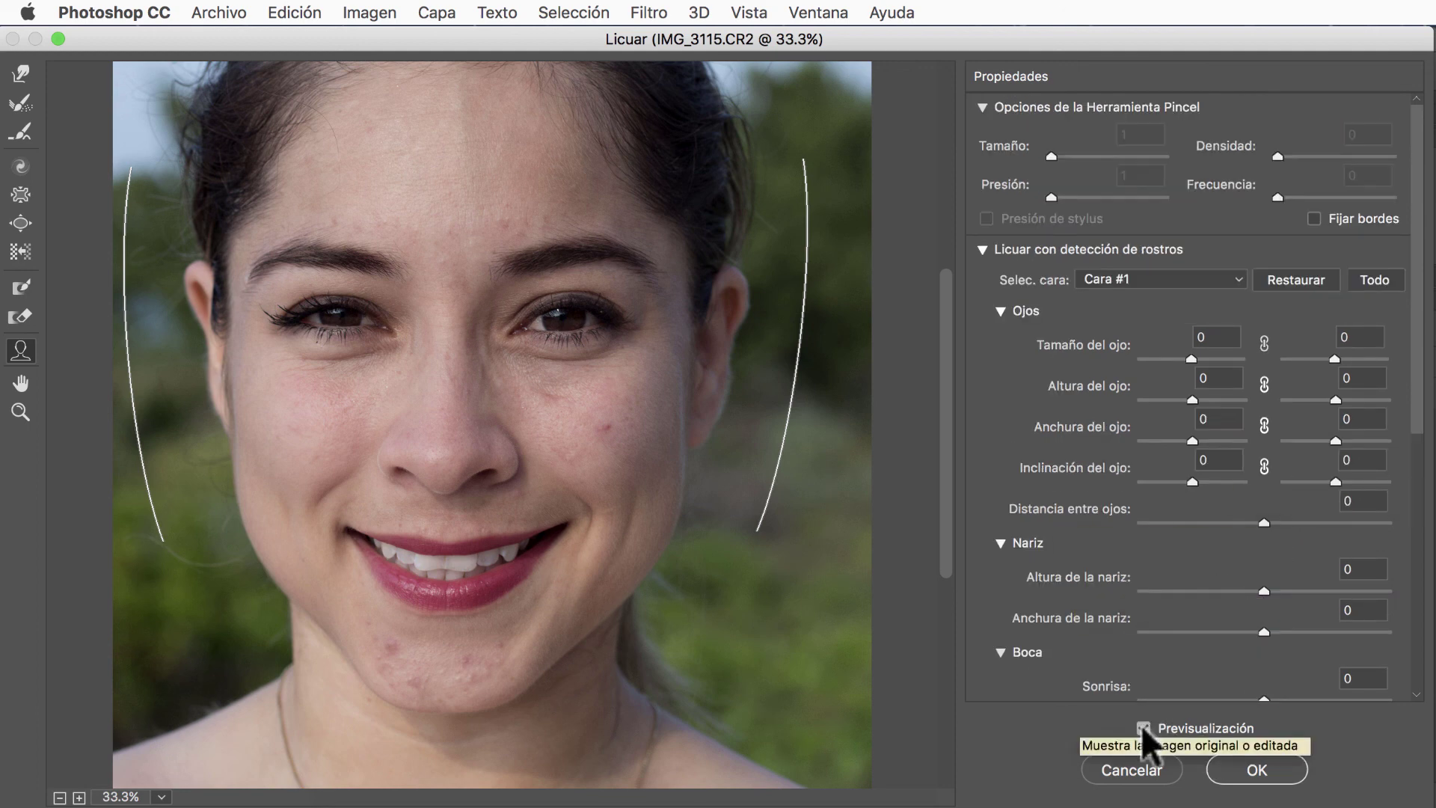
pyautogui.click(1142, 729)
pyautogui.click(1143, 728)
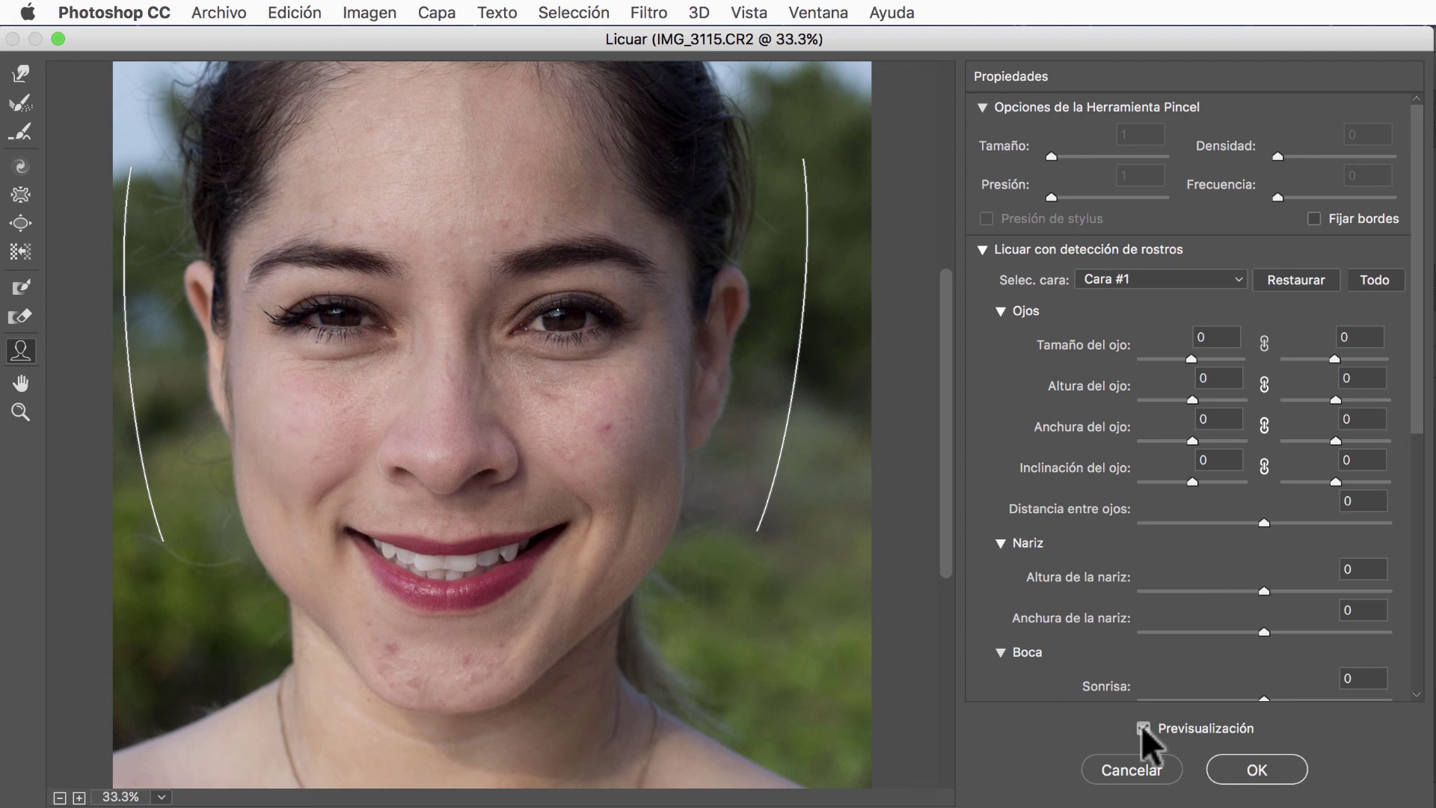
pyautogui.click(1293, 283)
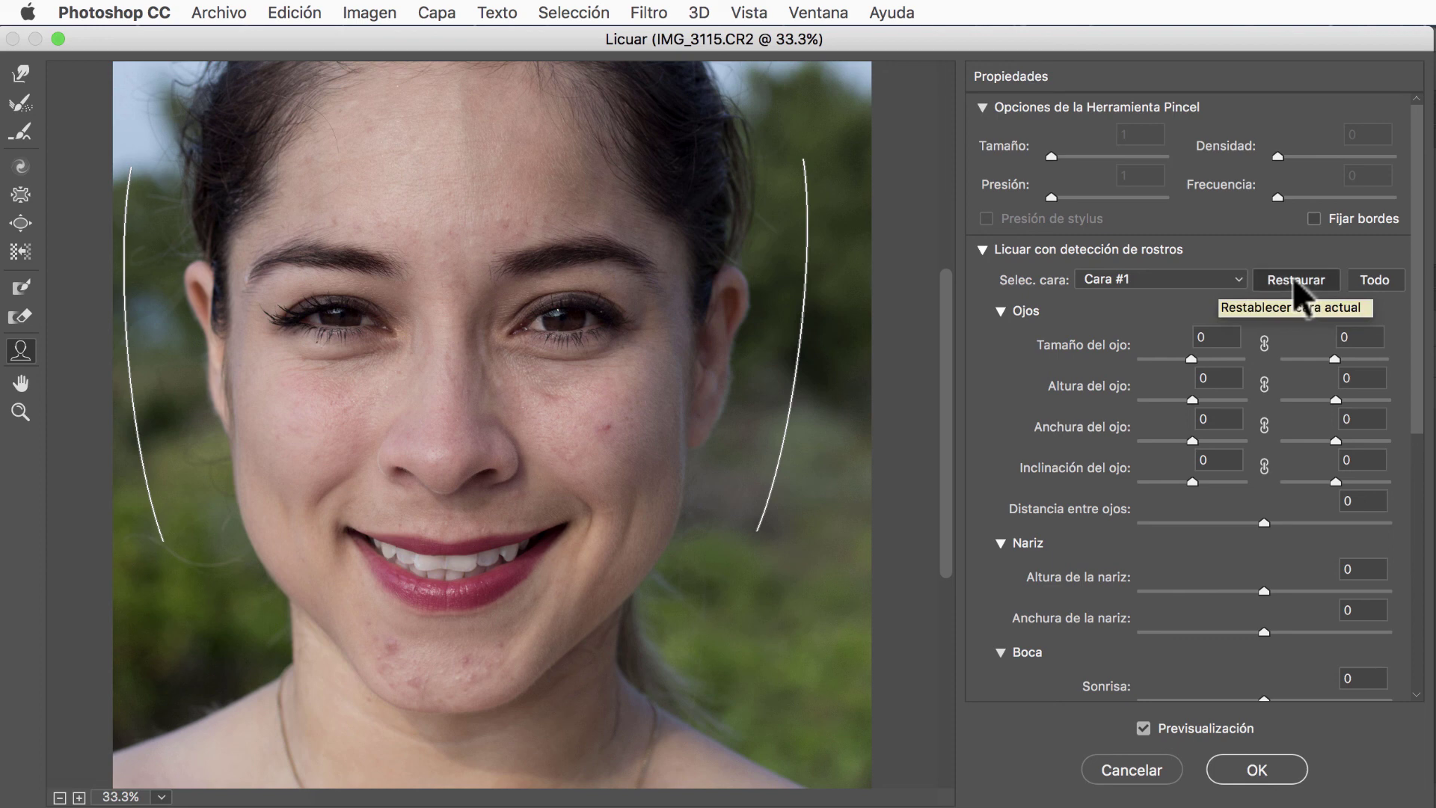
pyautogui.doubleClick(21, 383)
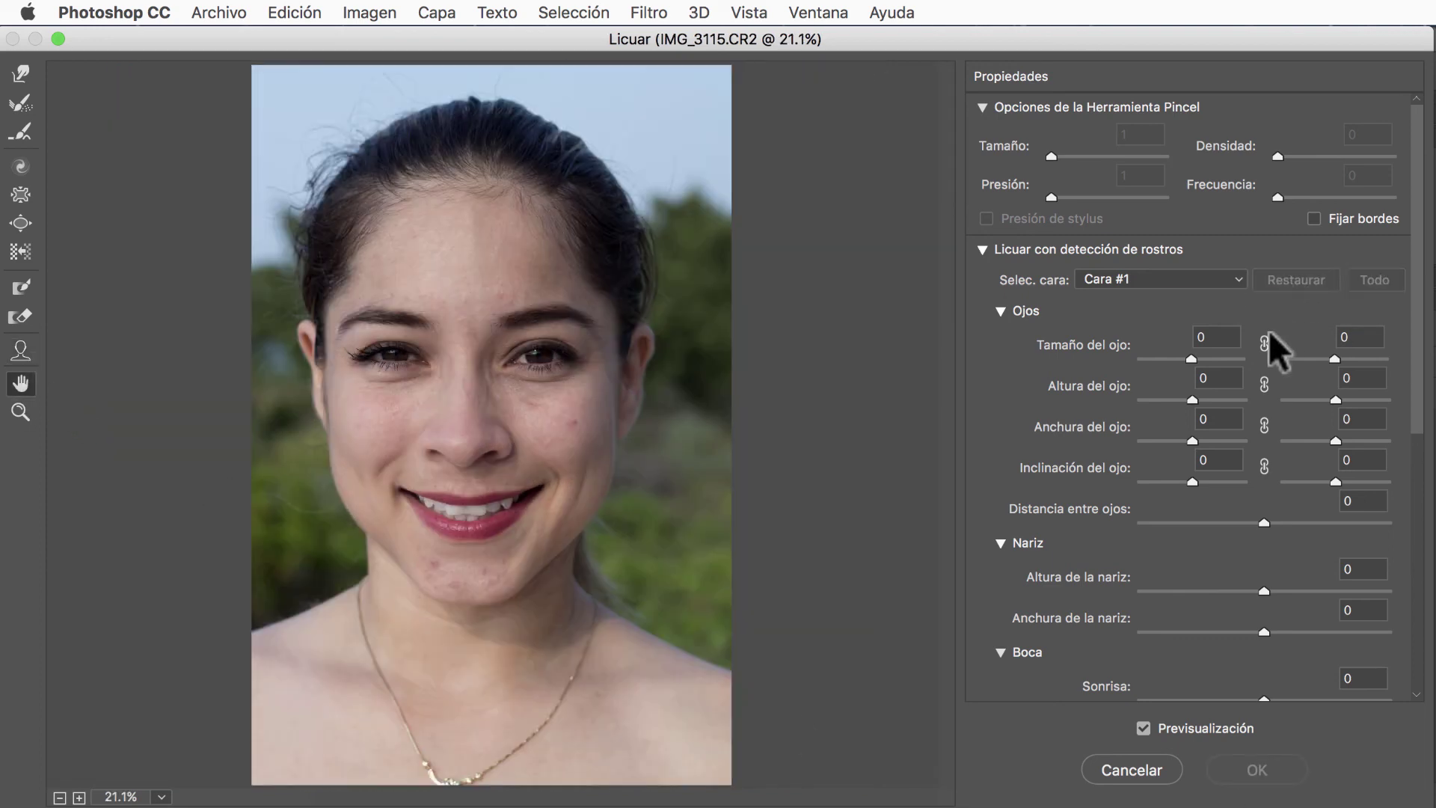